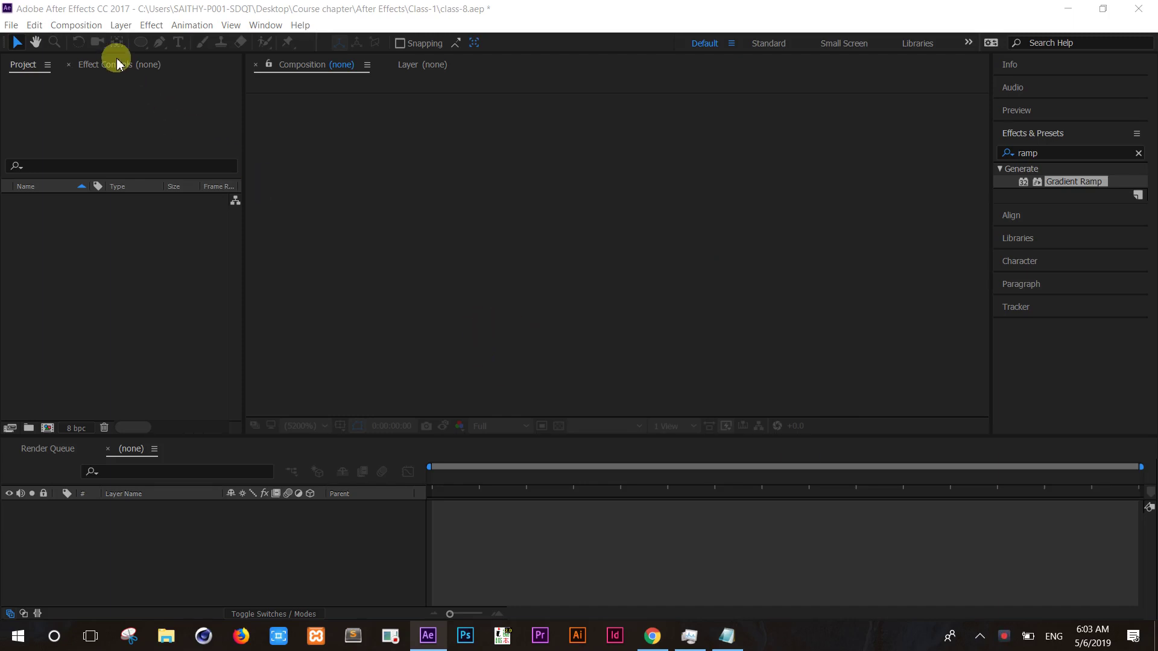
Step: Create Comp 1 at 1920x1080 and 30 fps with a black background
click(89, 25)
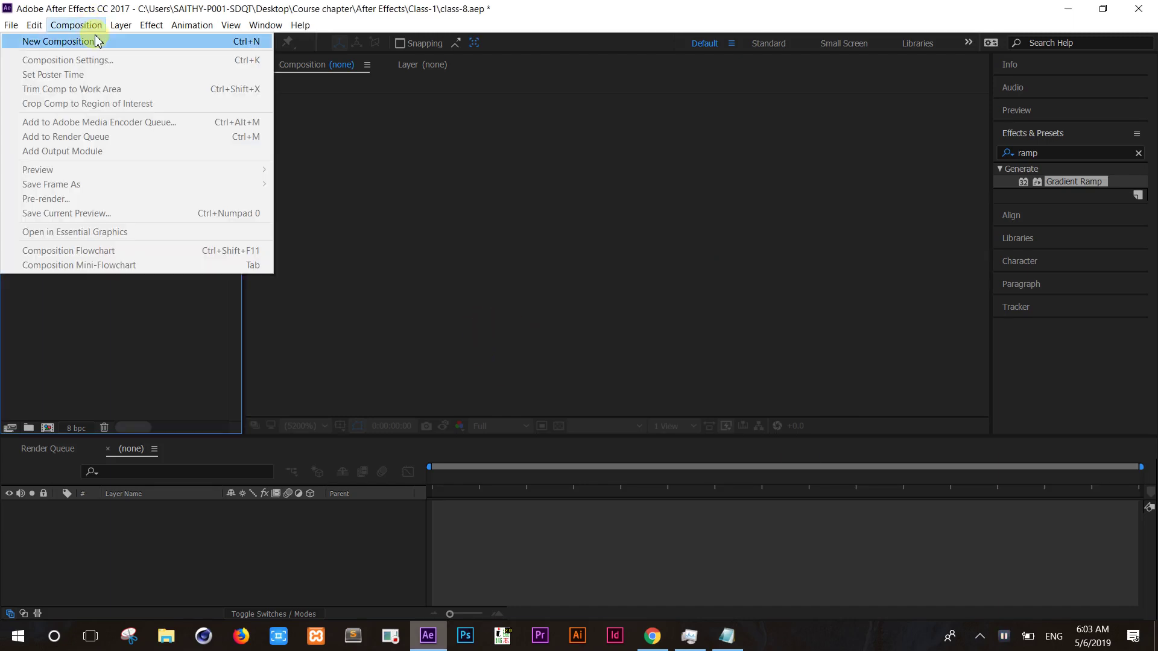
click(93, 38)
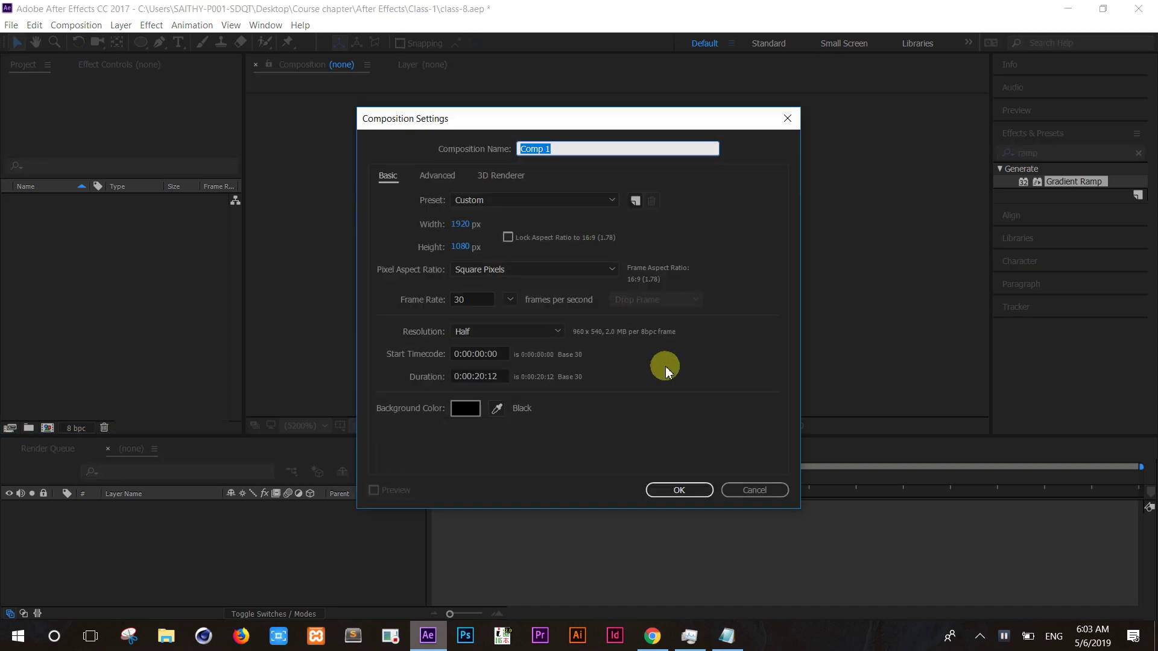
click(703, 485)
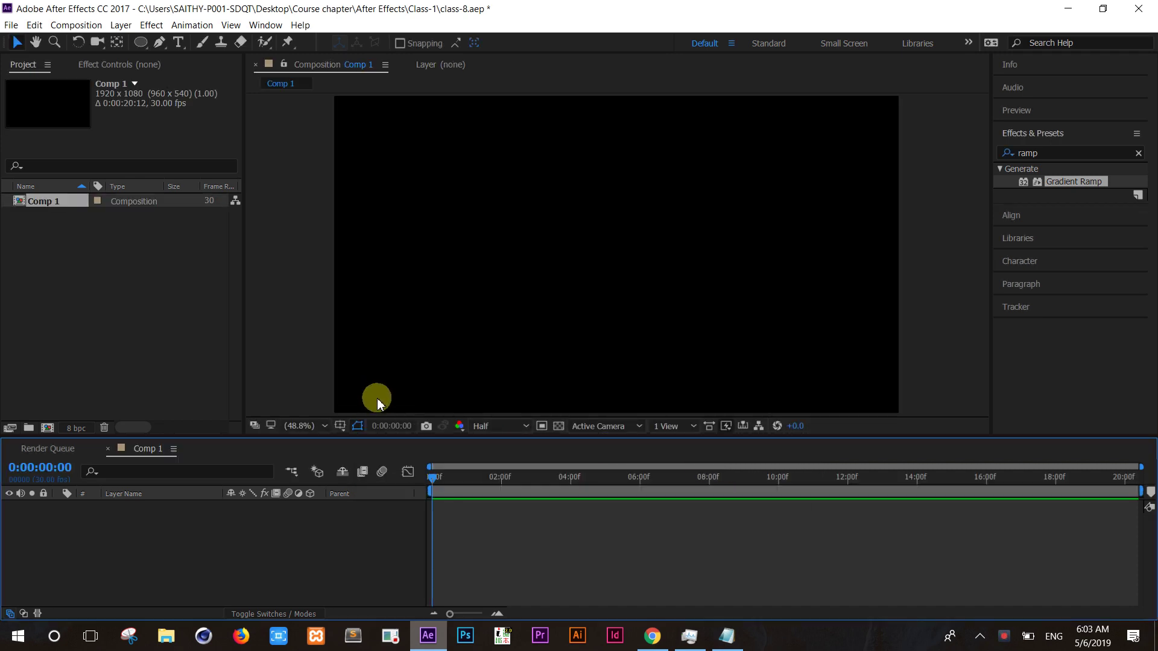
Step: Choose the Rectangle tool from the shape flyout, then undo the accidental empty shape layer
click(146, 48)
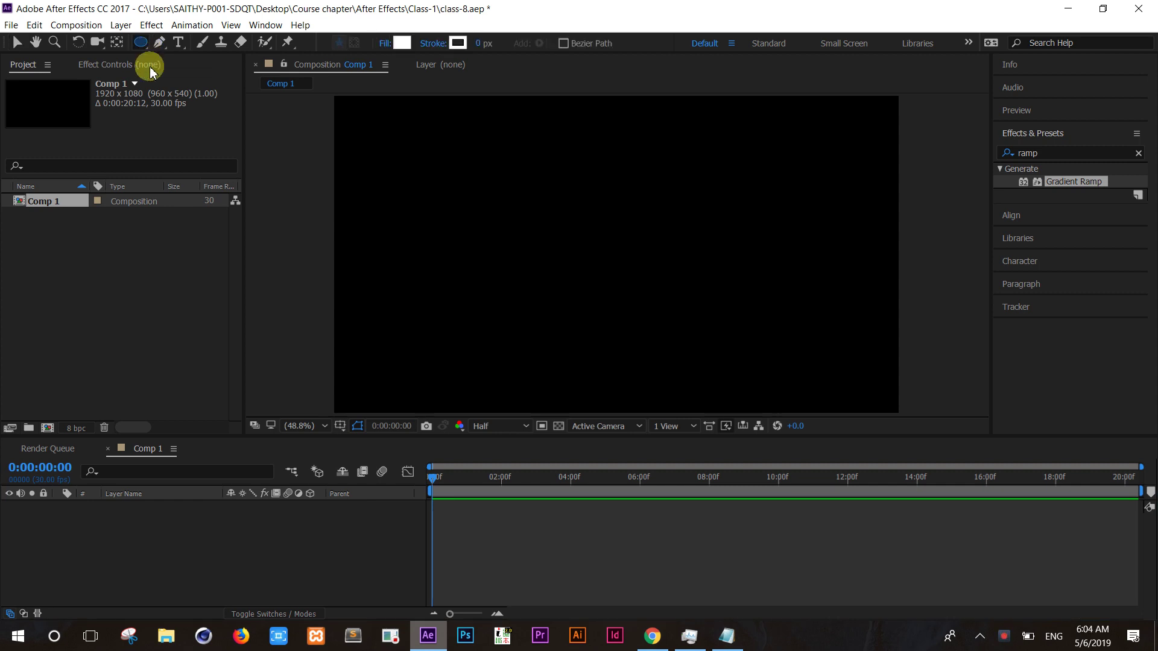
drag(146, 49, 201, 65)
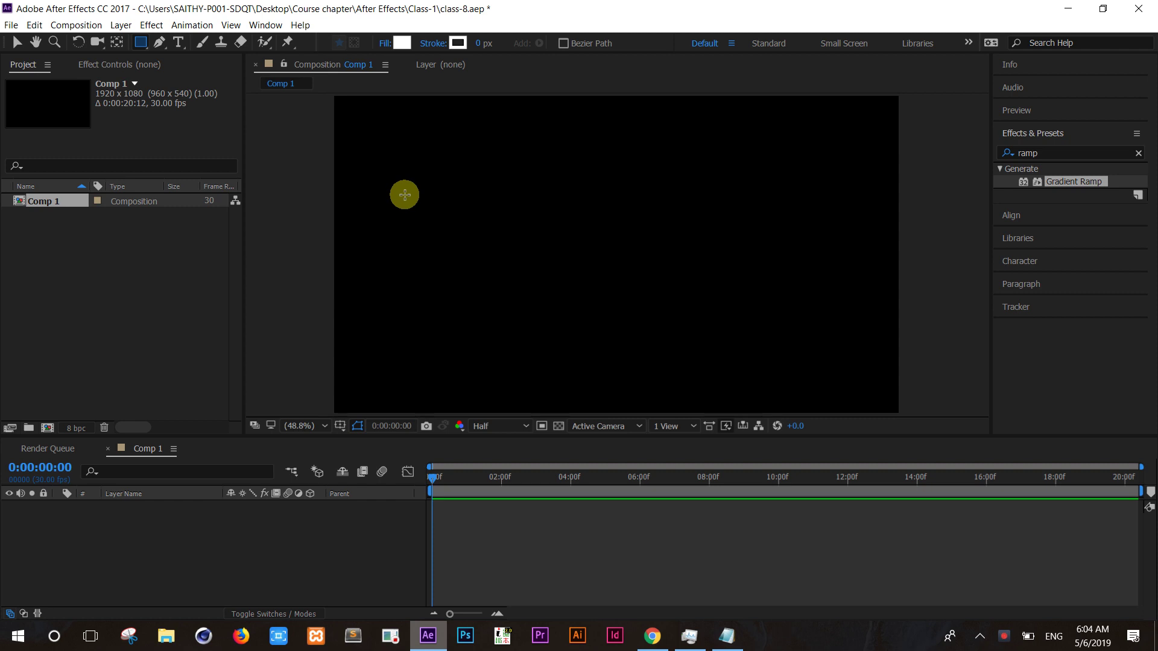
click(405, 195)
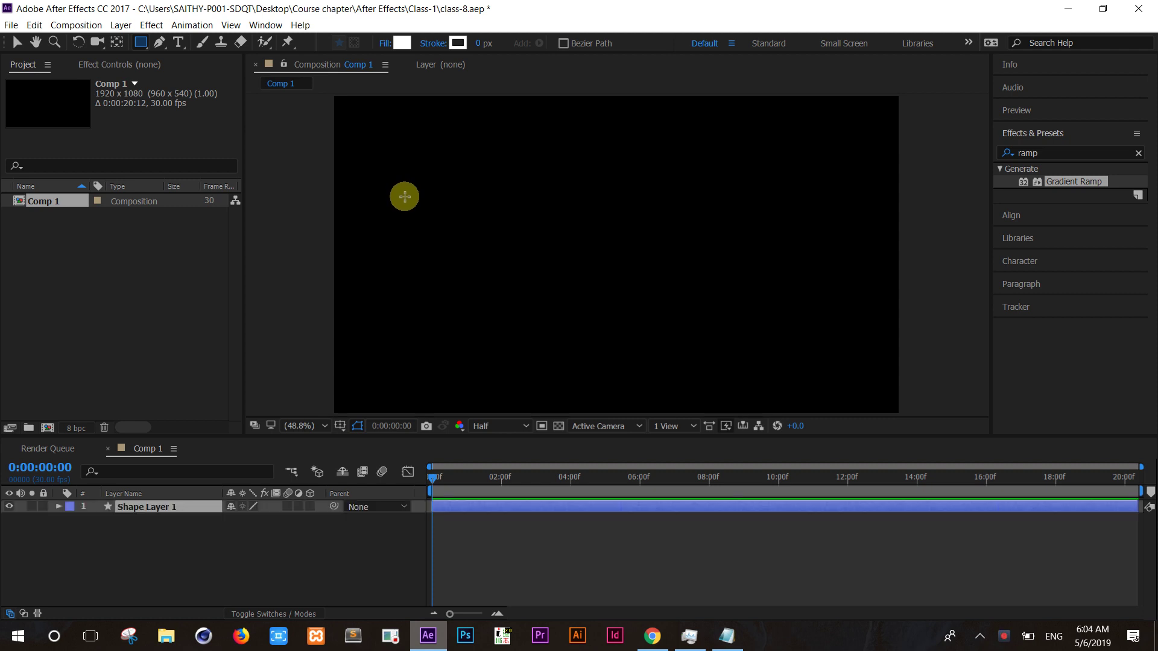
key(ctrl+z)
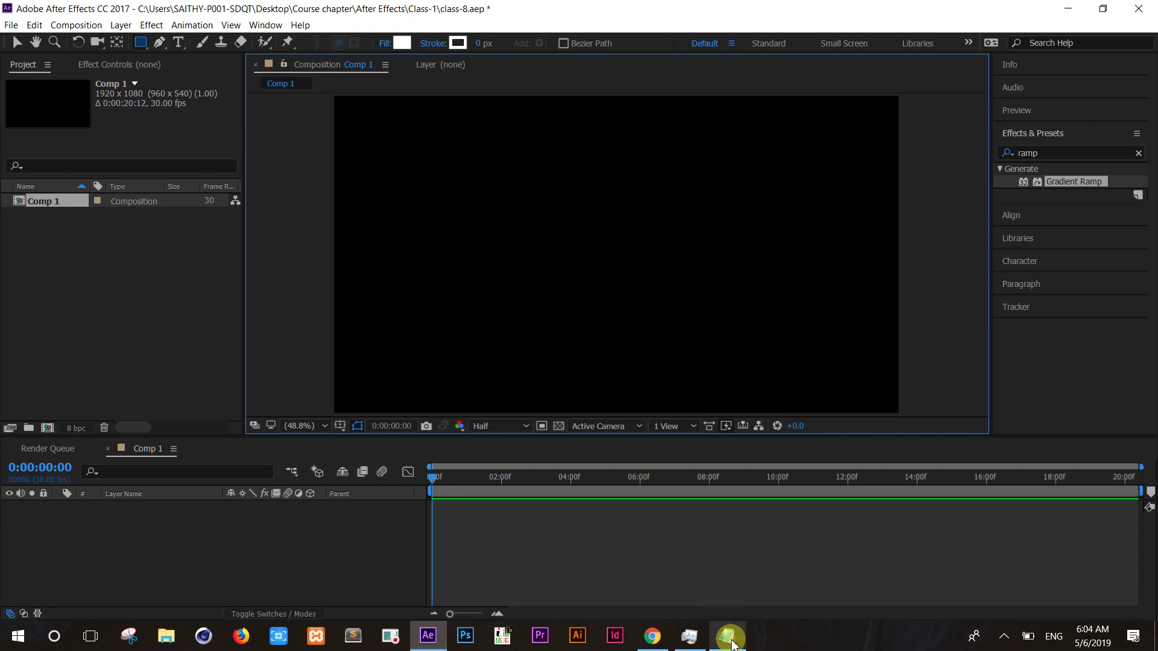
Step: Bring up Task Manager from the taskbar to view CPU, memory and disk usage
click(689, 637)
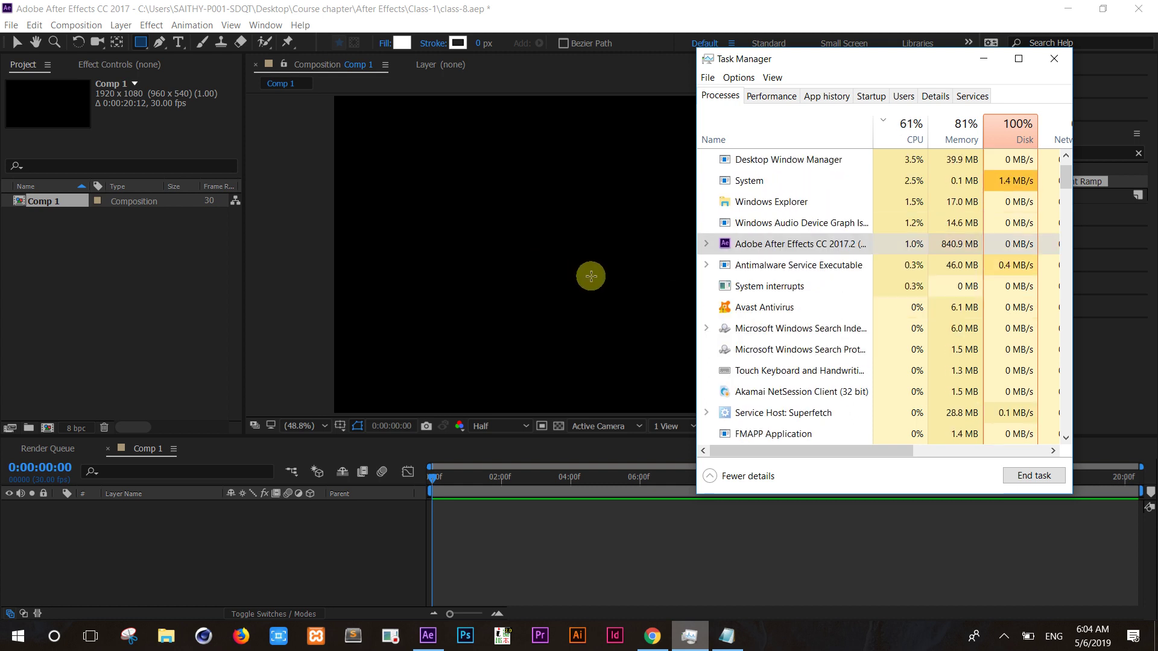
Step: Set the Rectangle fill to dark red 9E0616 and draw a square near the comp's top-left
click(24, 43)
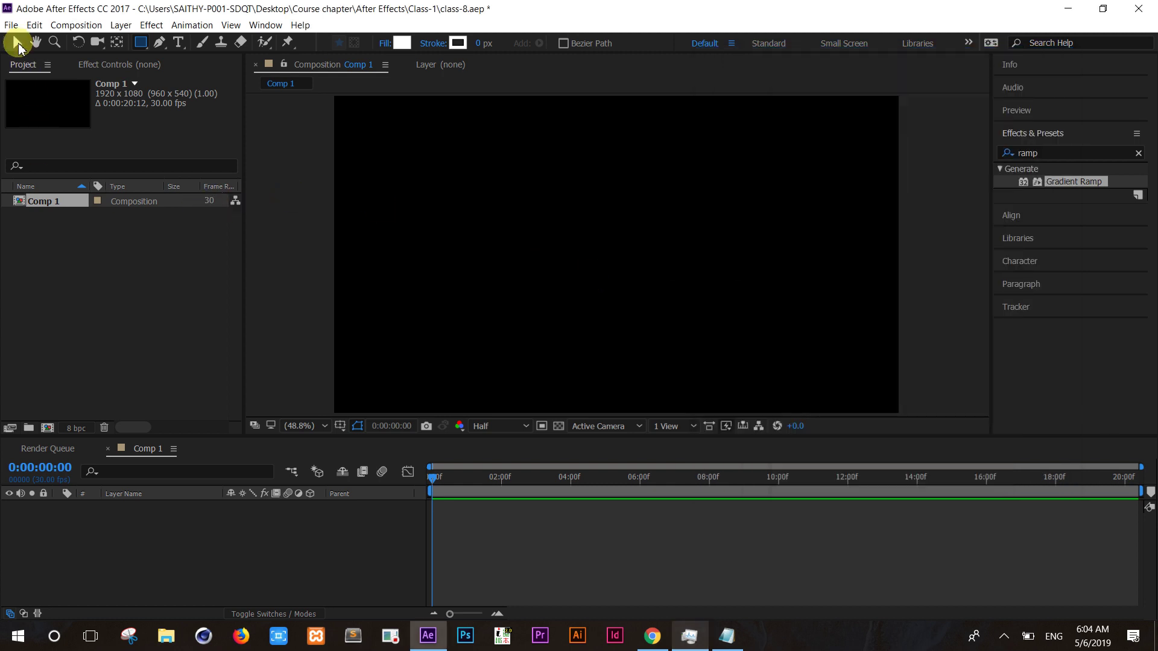
click(143, 43)
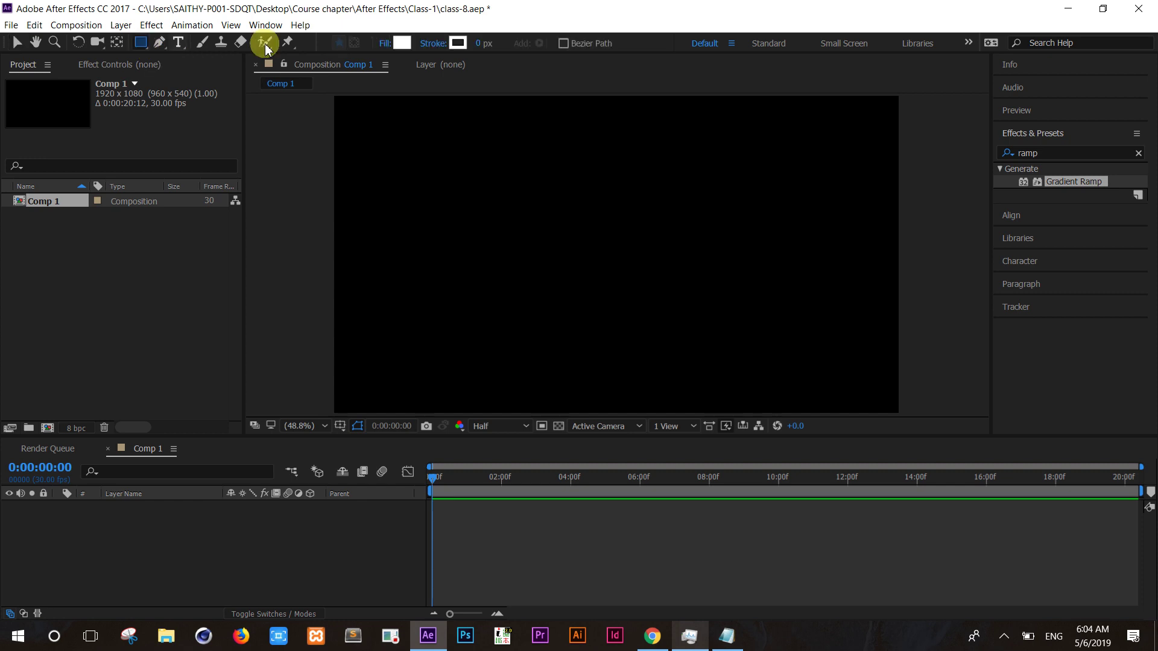
click(403, 42)
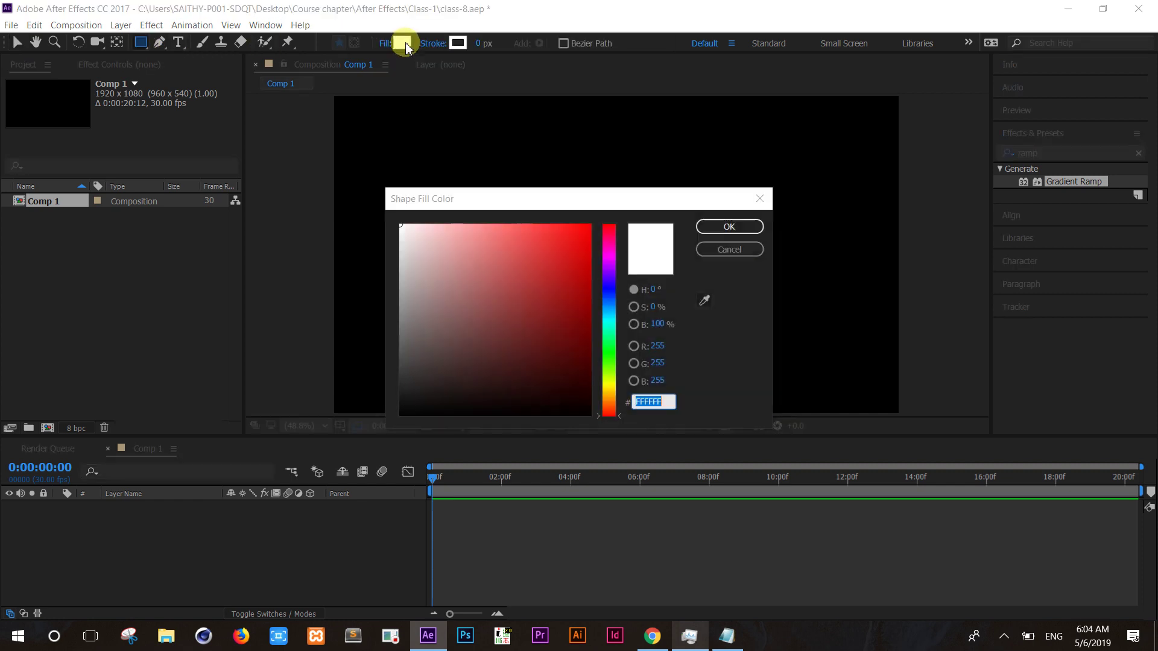
click(612, 303)
mouse_move(613, 303)
mouse_down()
mouse_move(610, 228)
mouse_move(583, 271)
mouse_move(585, 332)
mouse_move(583, 298)
mouse_up()
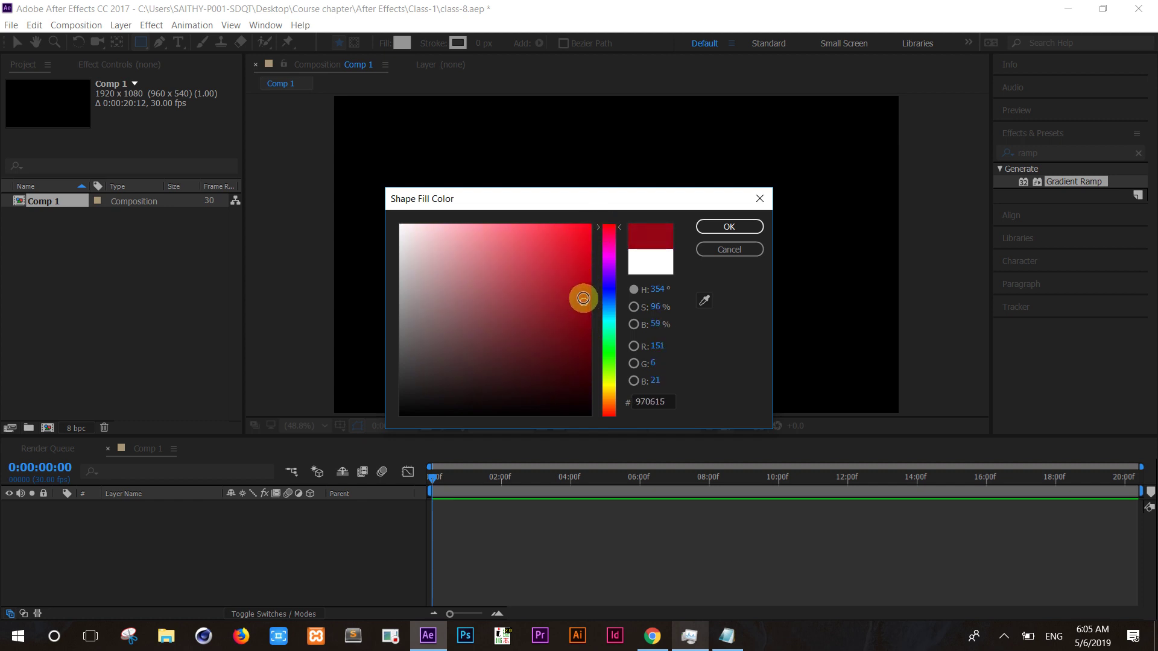
click(730, 226)
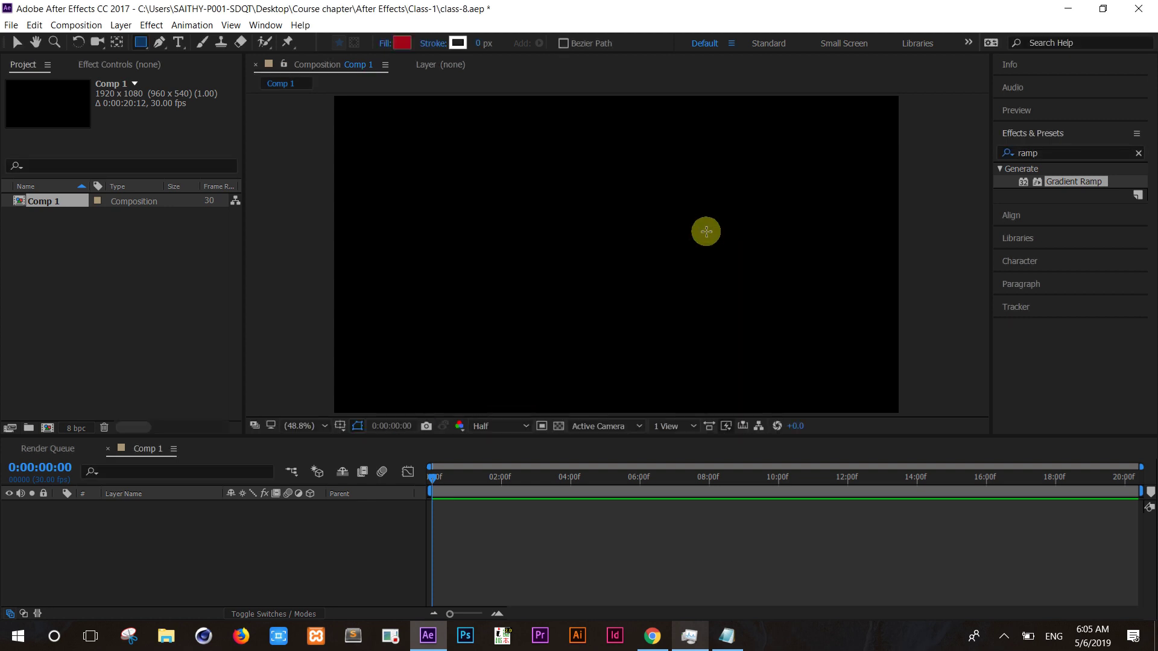
click(362, 147)
drag(407, 216, 411, 196)
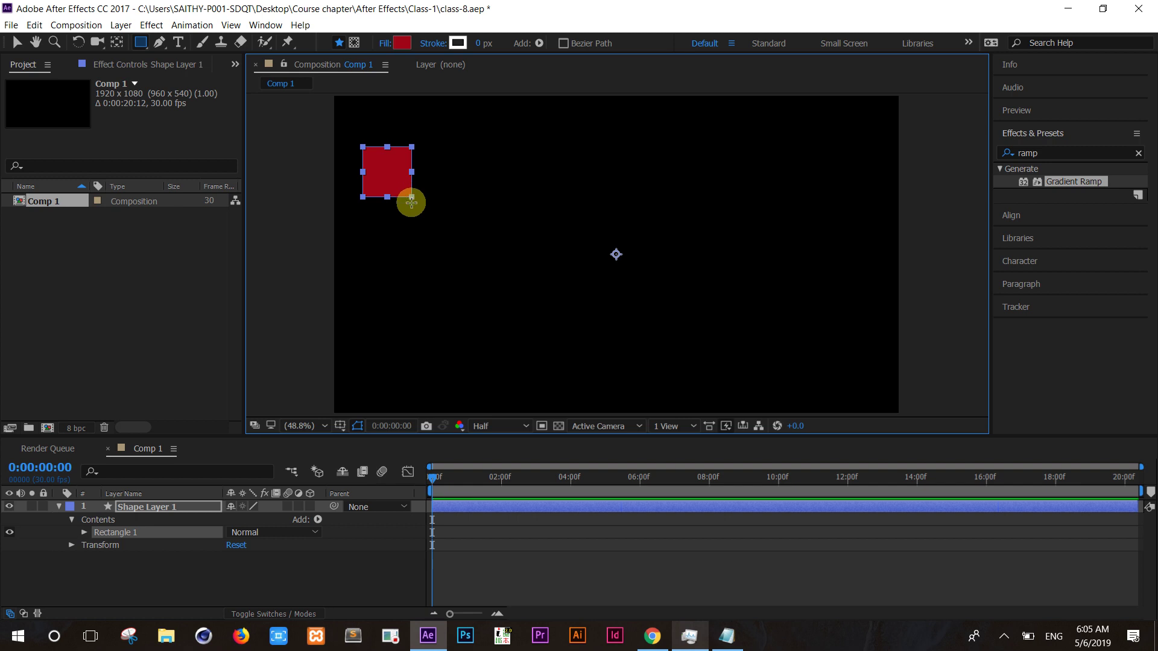
Step: Duplicate Shape Layer 1 twice to get three red square layers
click(60, 508)
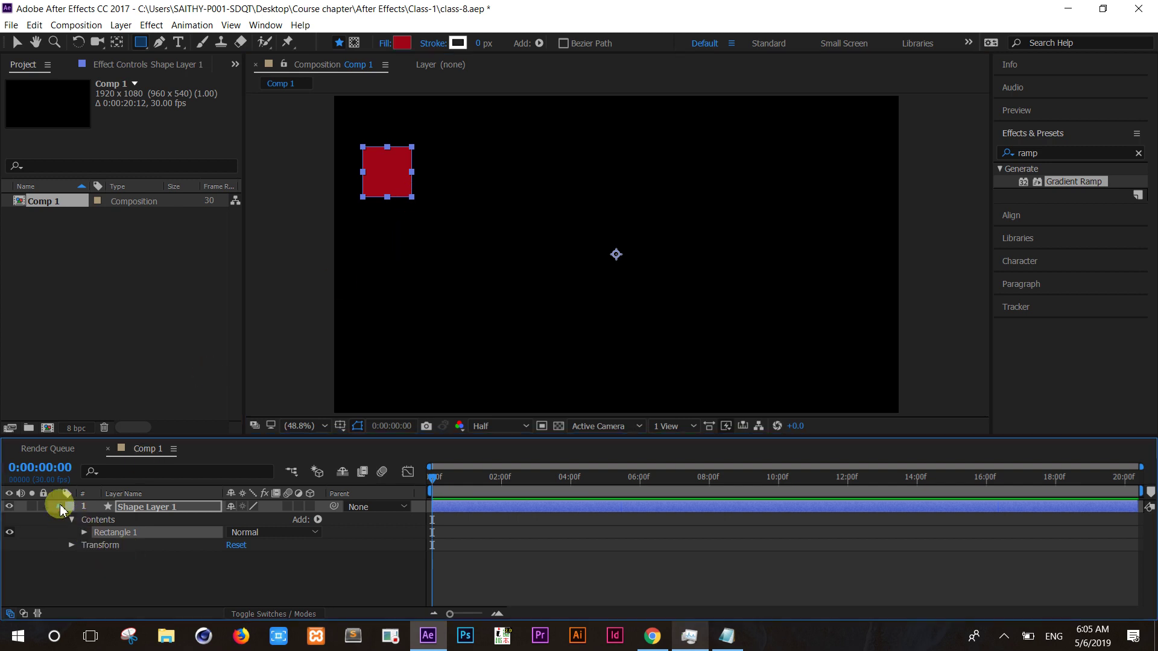
click(94, 509)
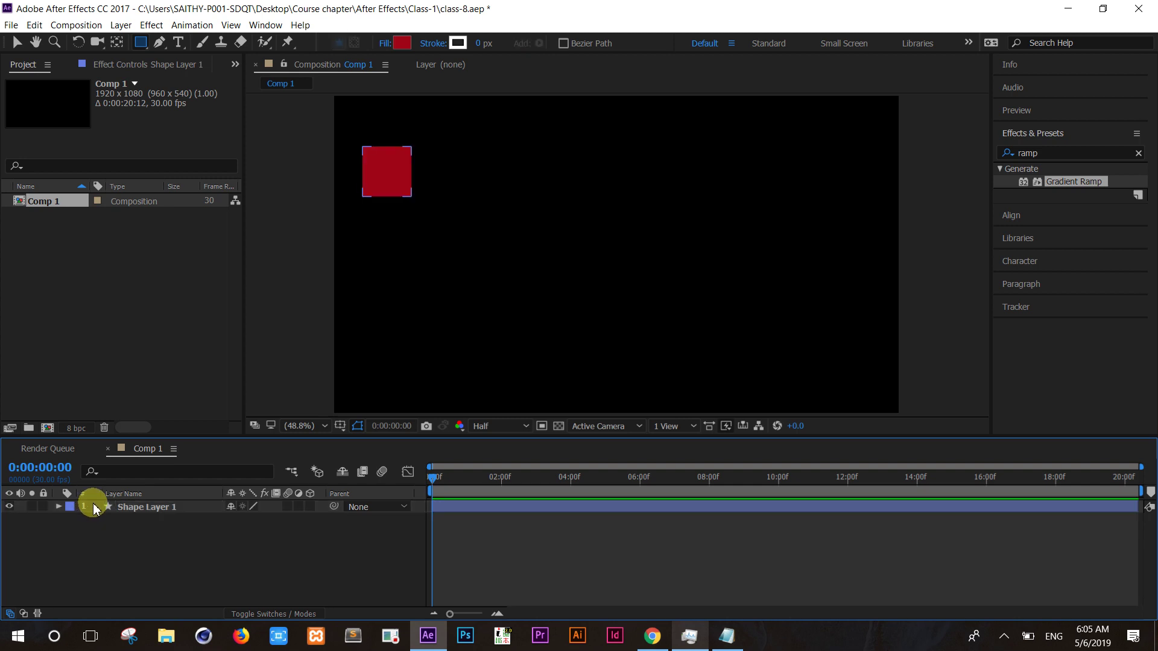
click(134, 508)
key(ctrl+d)
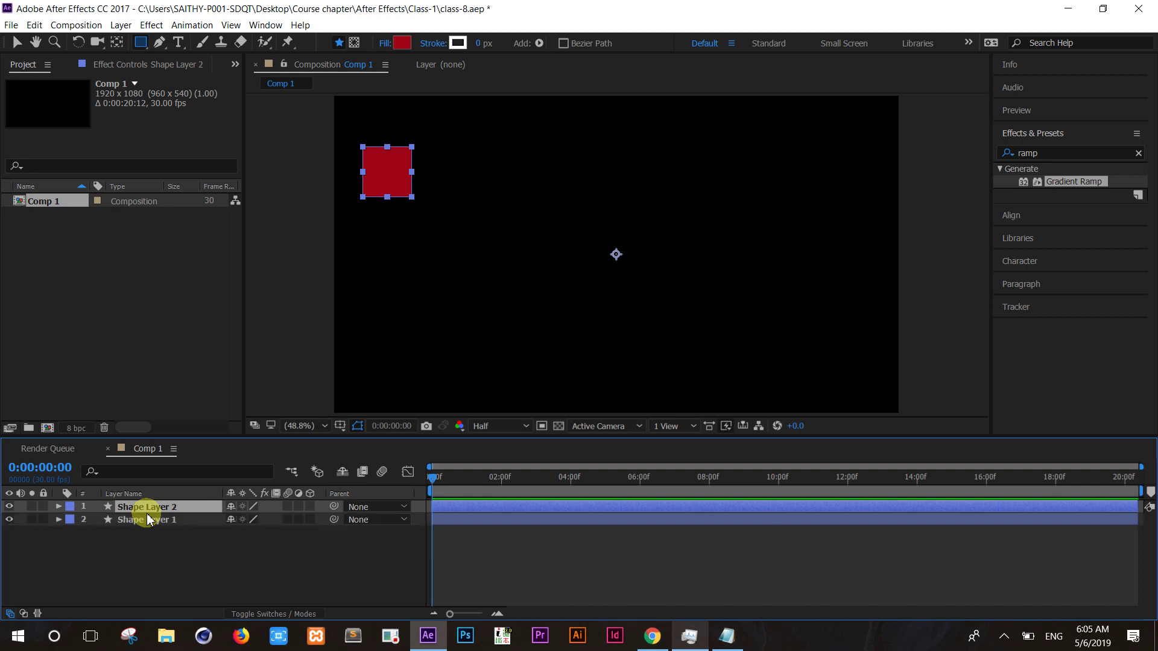
key(ctrl+d)
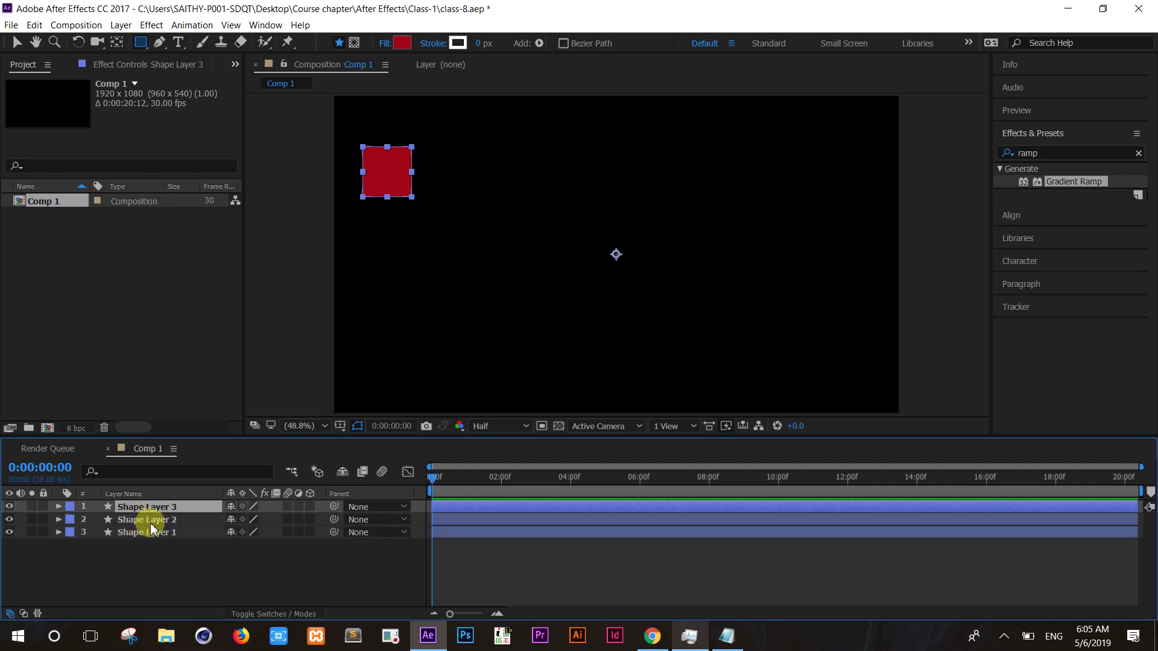
Step: Move Shape Layer 2's square below the first and Shape Layer 1's further down, forming a column
click(153, 523)
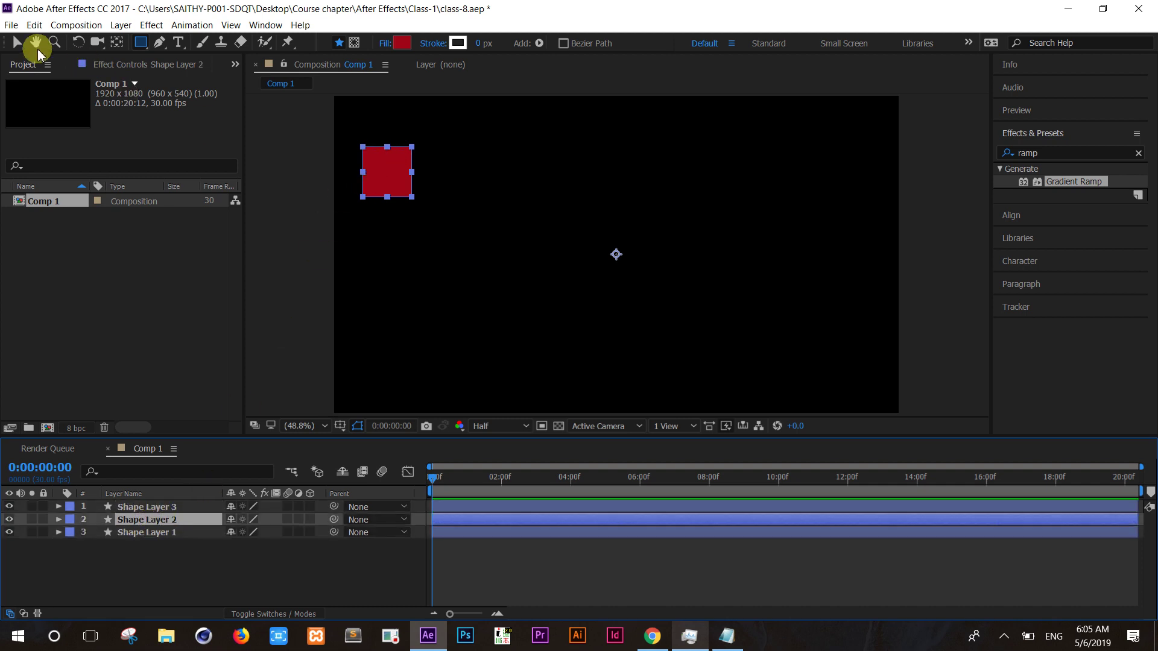
click(13, 44)
drag(388, 172, 389, 239)
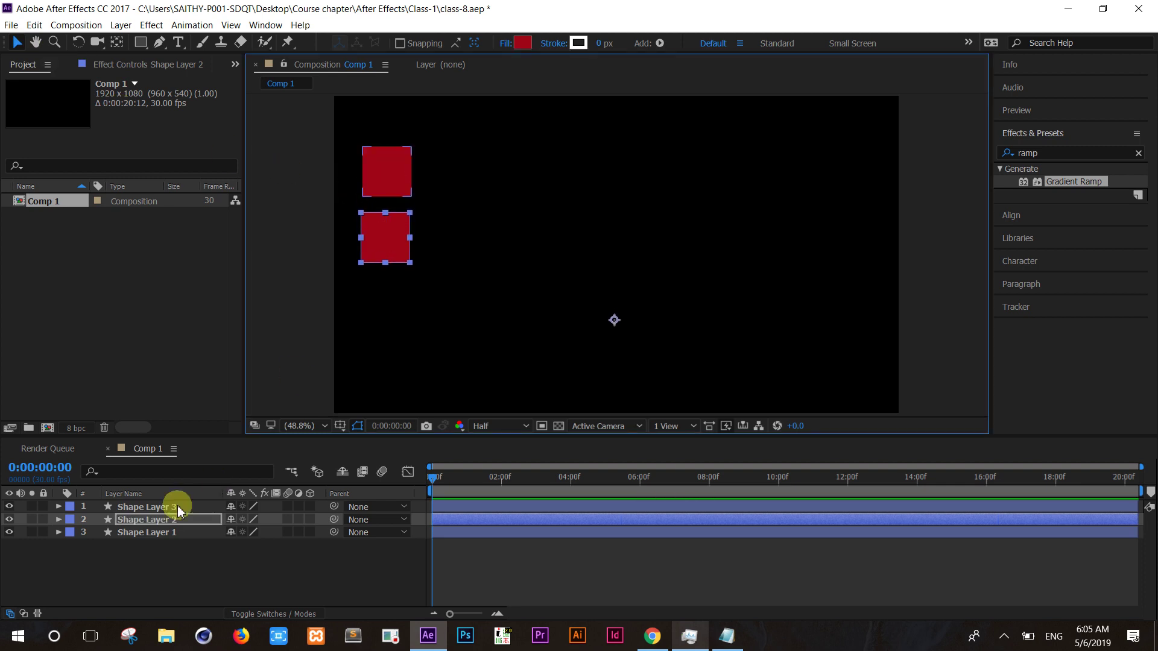
click(173, 531)
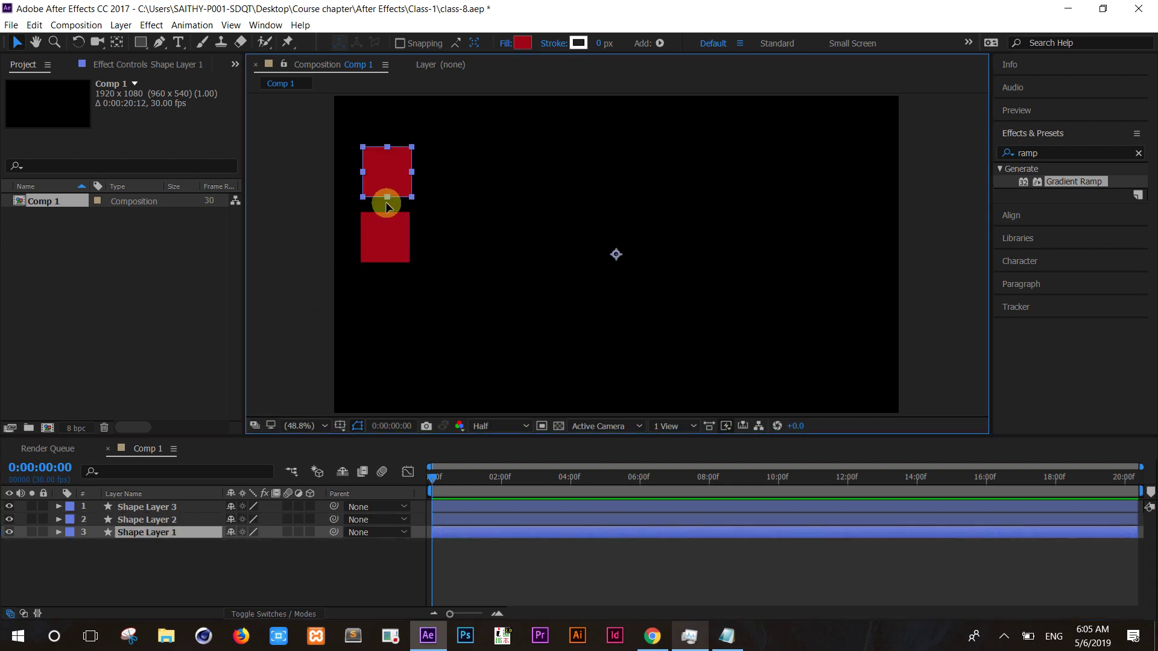
mouse_move(387, 183)
mouse_down()
mouse_move(381, 325)
mouse_move(387, 311)
mouse_up()
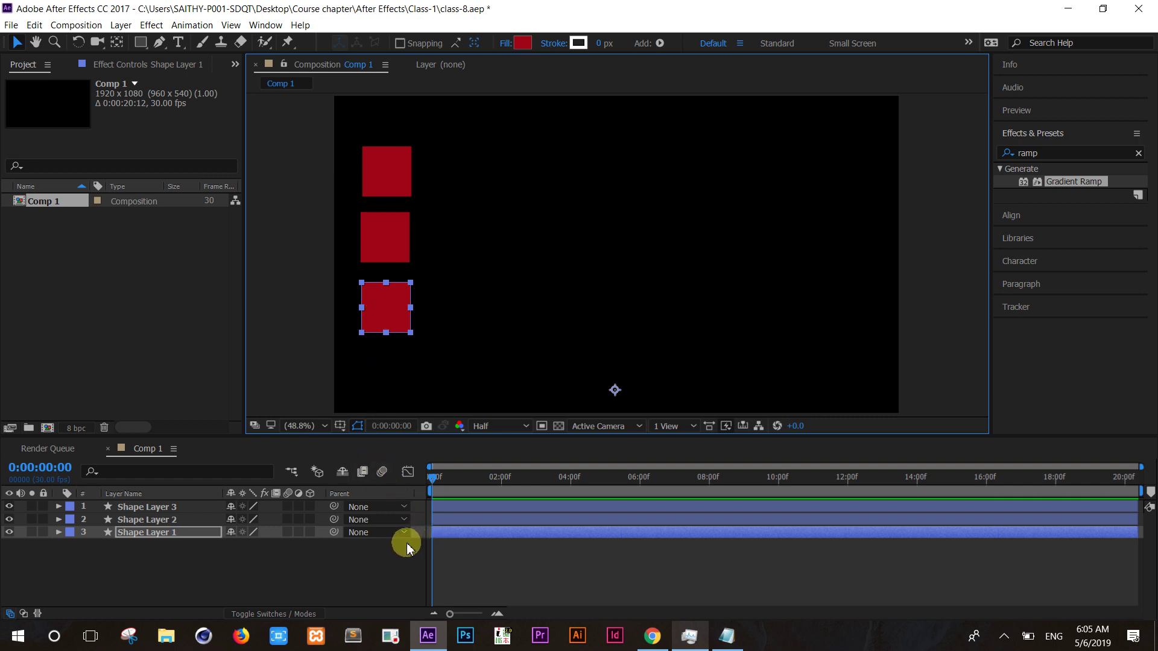
Step: Add Position keyframes at 0:00 and 0:00:04:08, moving all three squares to the right side
mouse_move(428, 632)
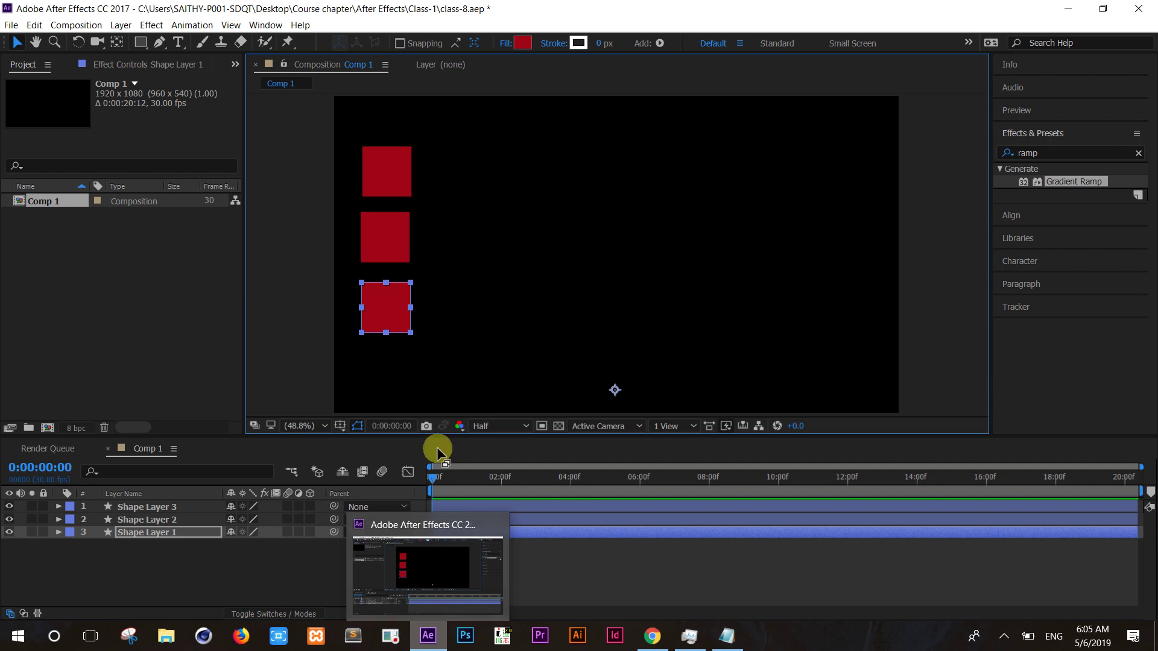
drag(127, 558, 153, 506)
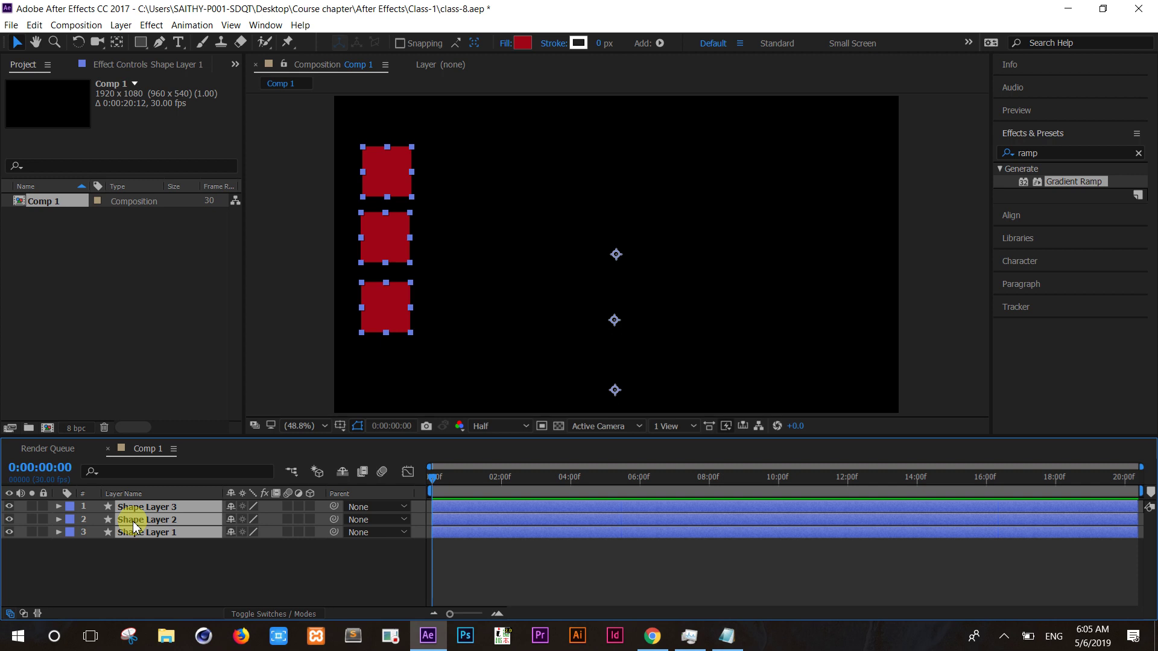
key(p)
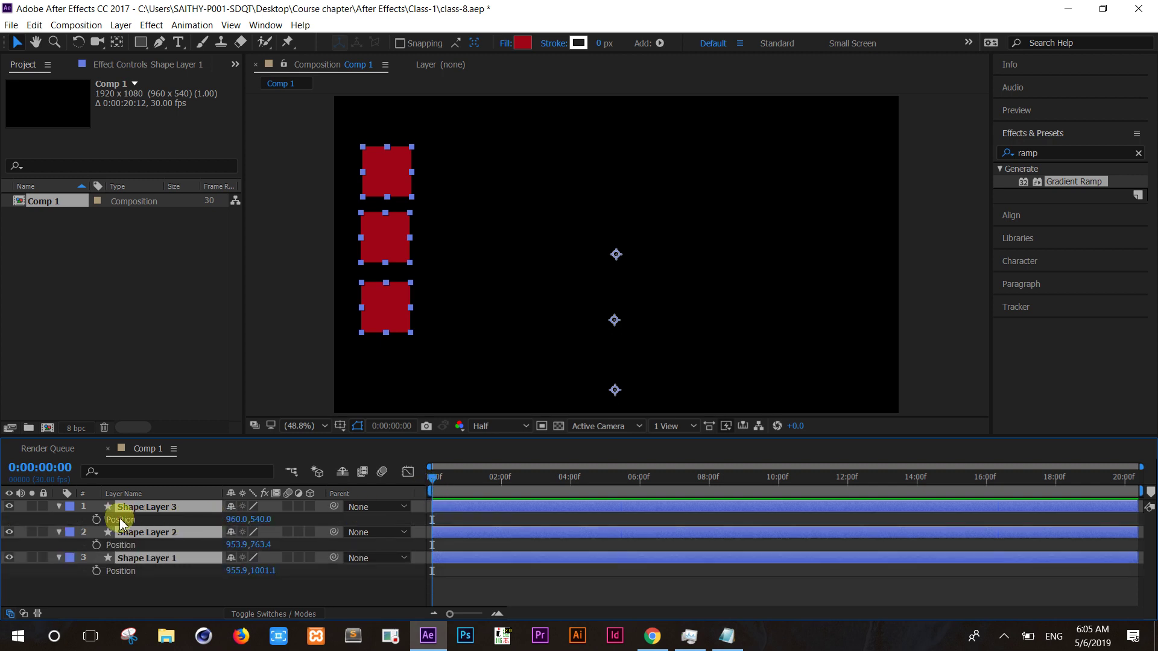
click(96, 519)
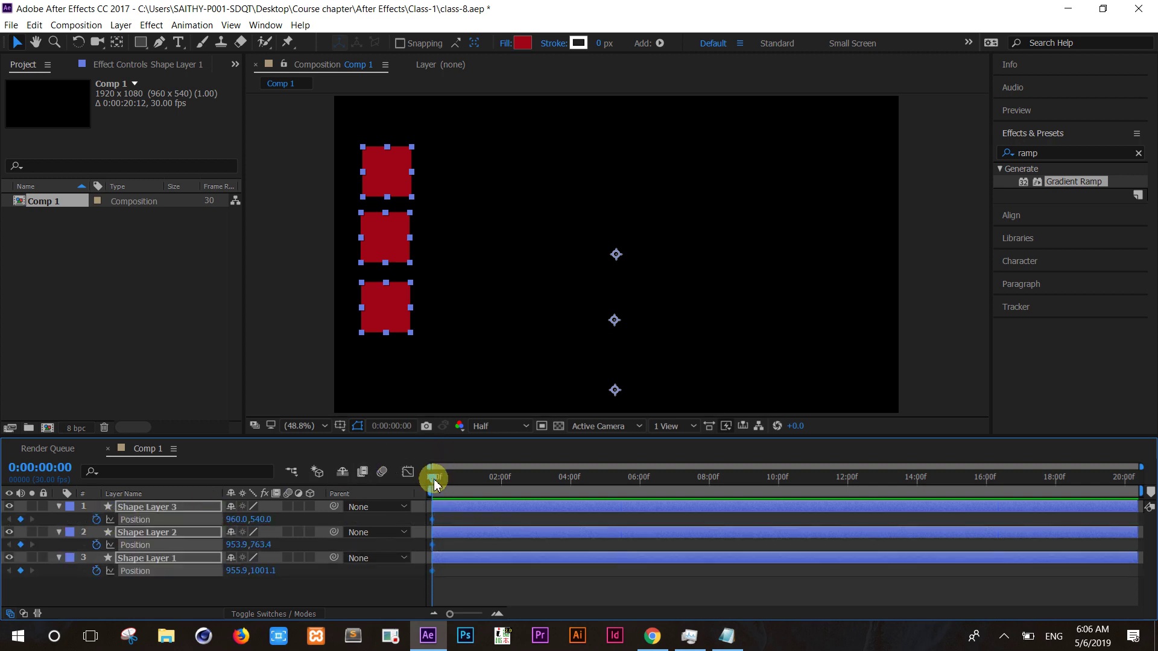
drag(434, 483, 582, 485)
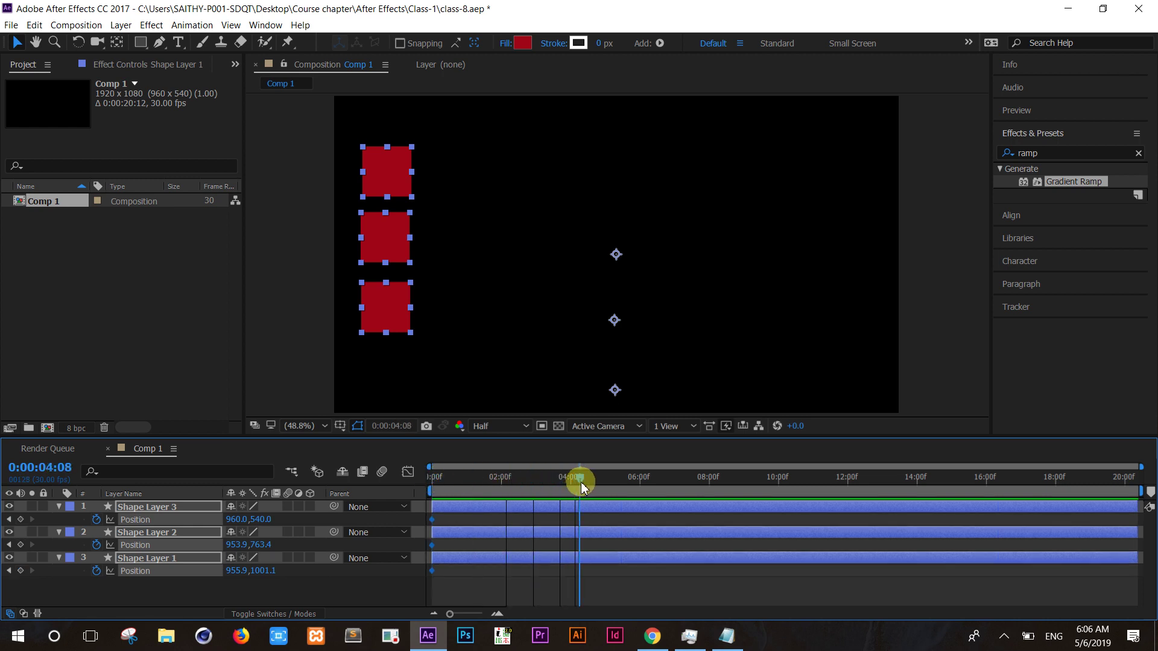
key(n)
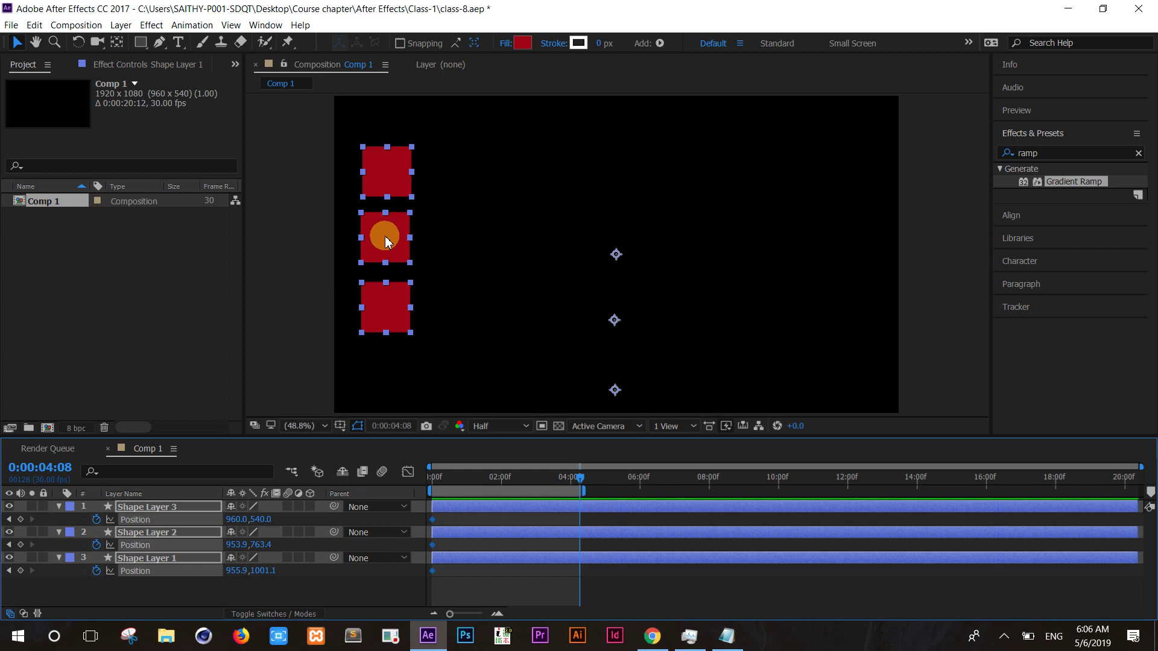
drag(386, 240, 876, 227)
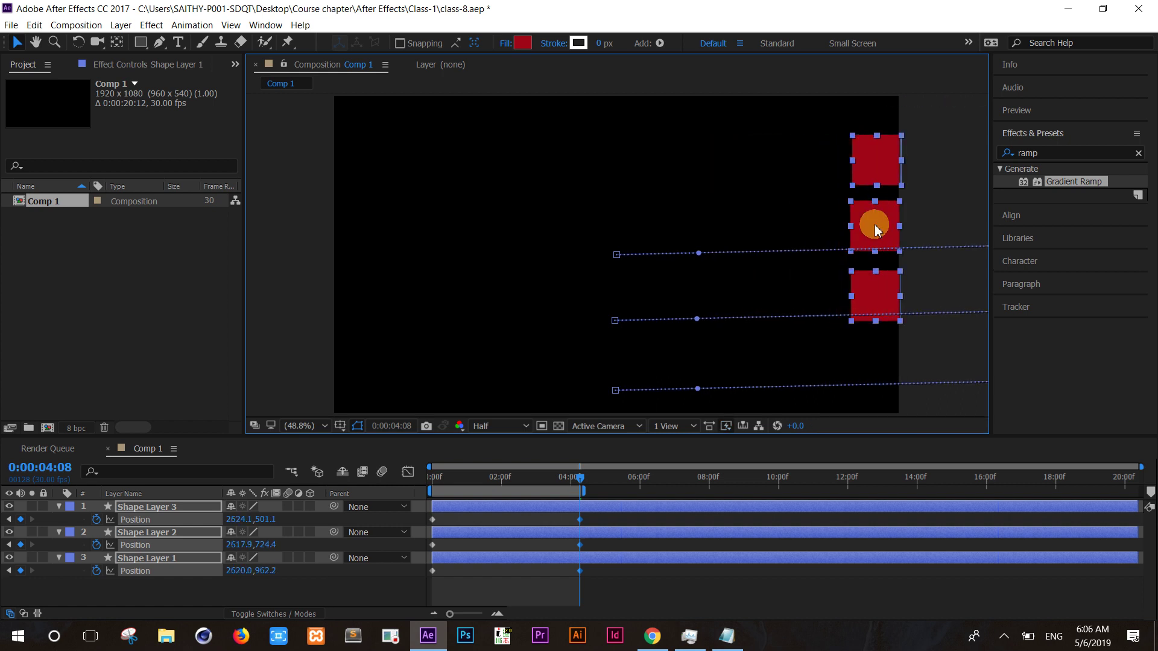
Step: Return to the start and preview the sliding animation
drag(580, 483, 409, 480)
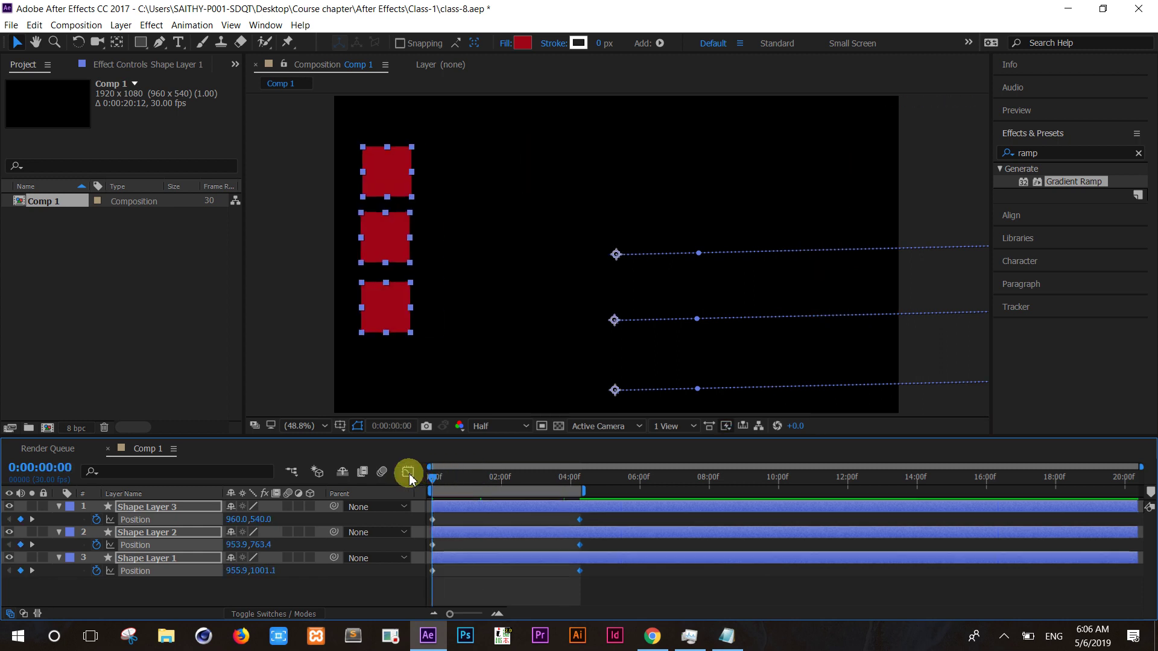
key(space)
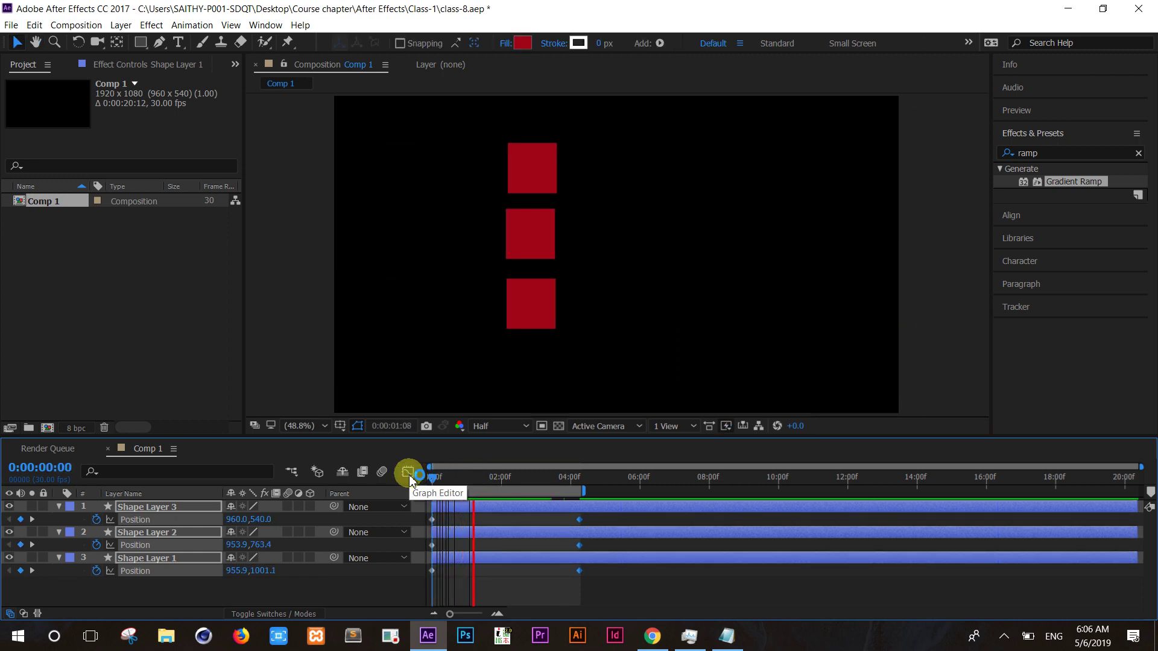
key(space)
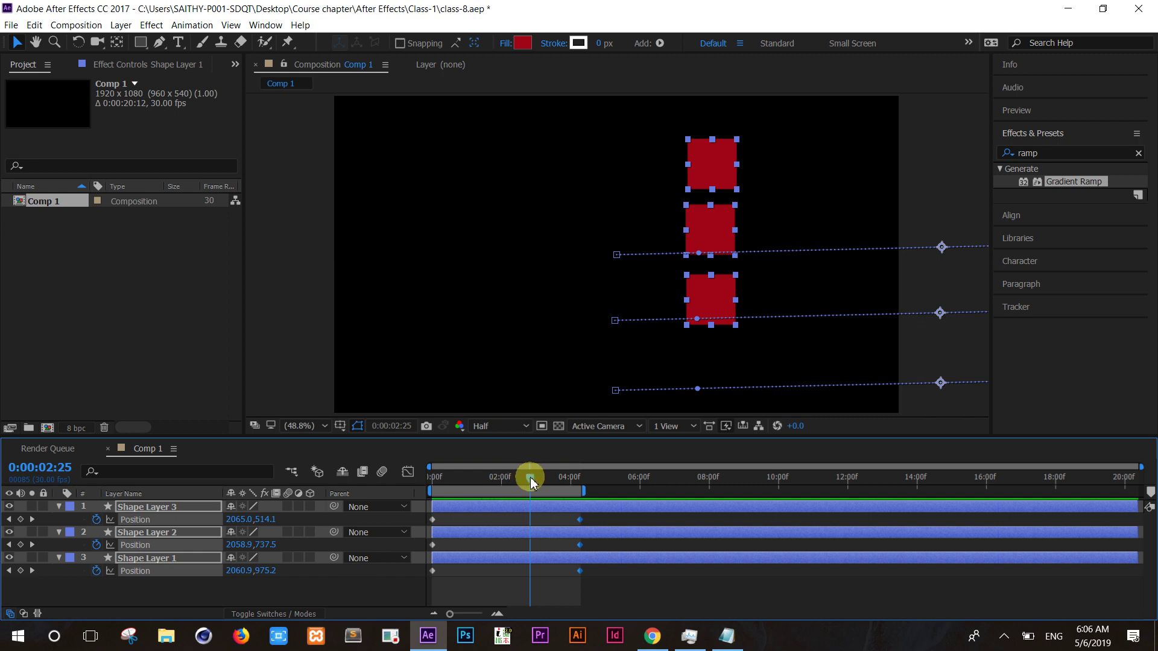
Step: Go back to the beginning and select each of the three squares in the viewer in turn
drag(531, 481, 416, 479)
click(624, 584)
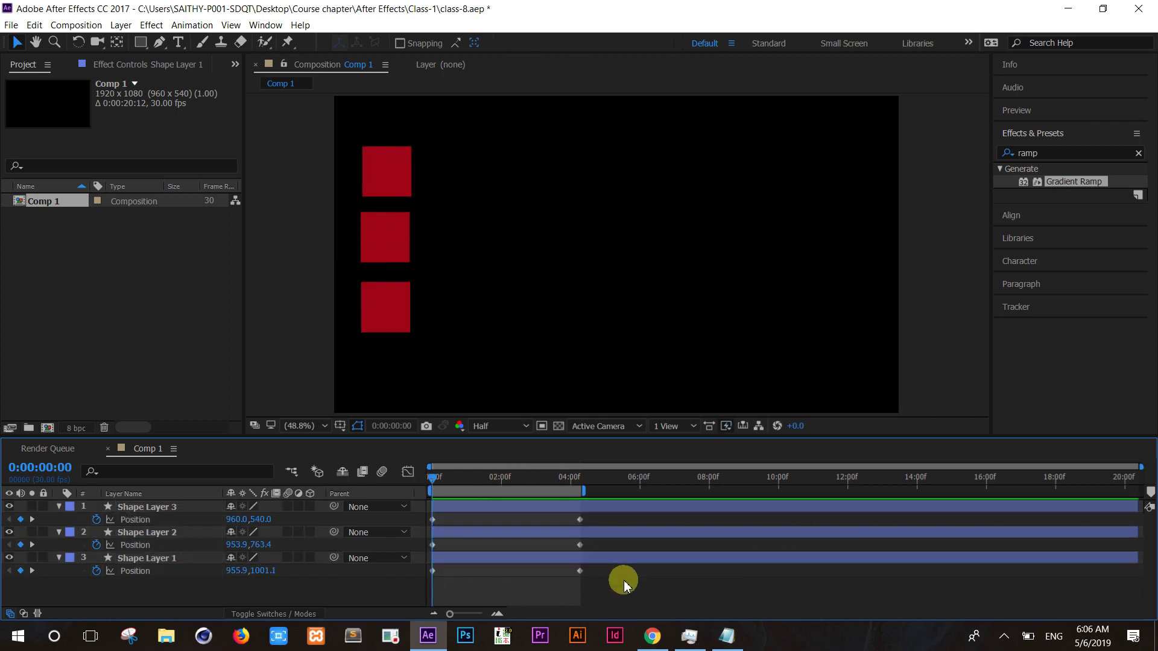
click(389, 160)
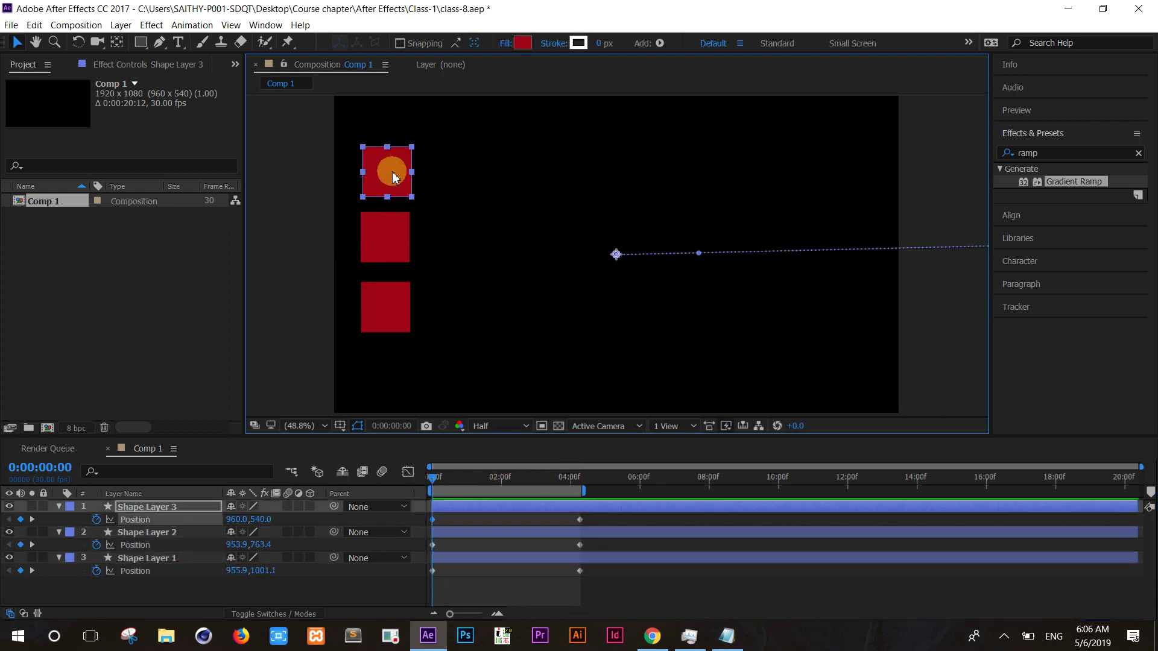
click(388, 234)
click(401, 306)
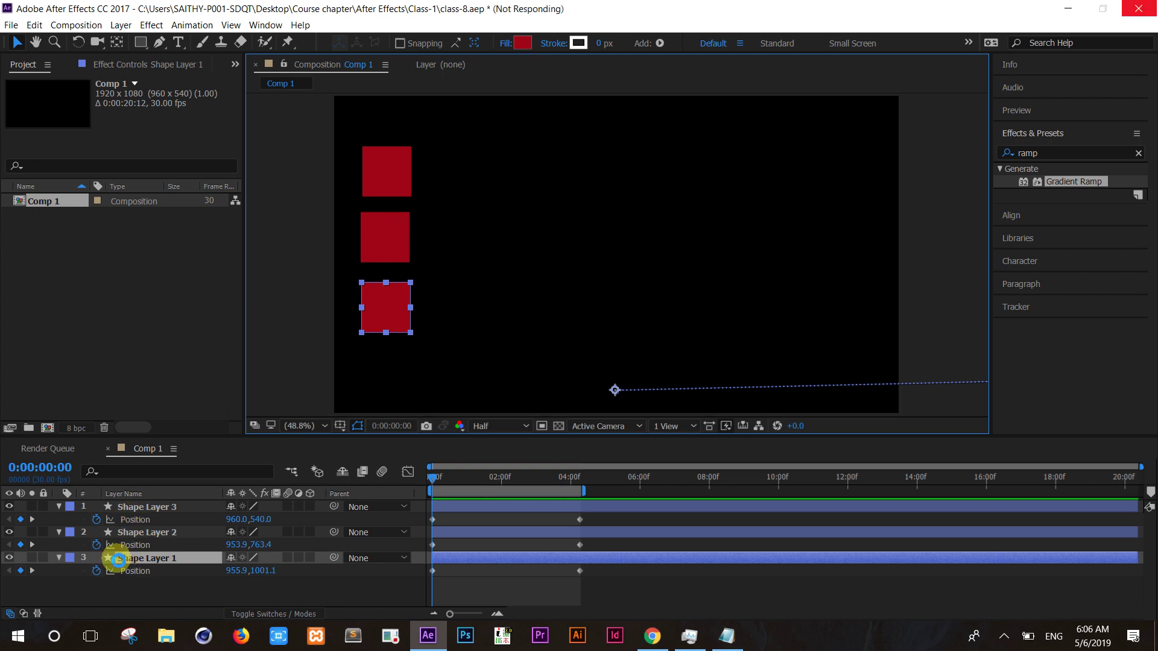
right_click(117, 560)
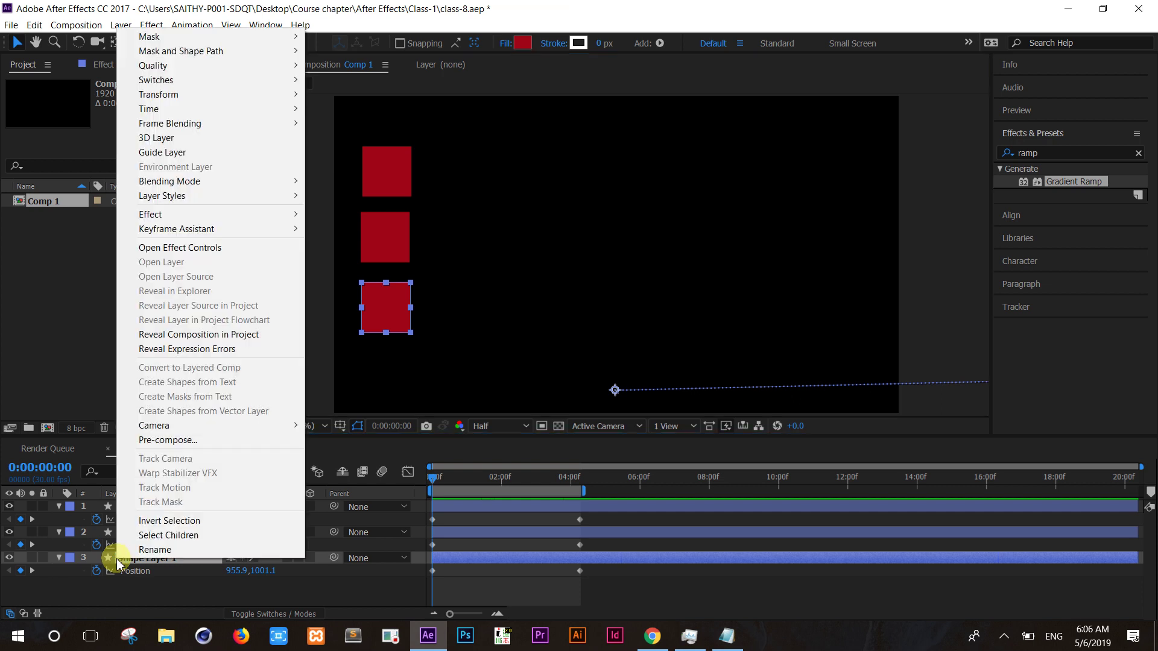
click(110, 520)
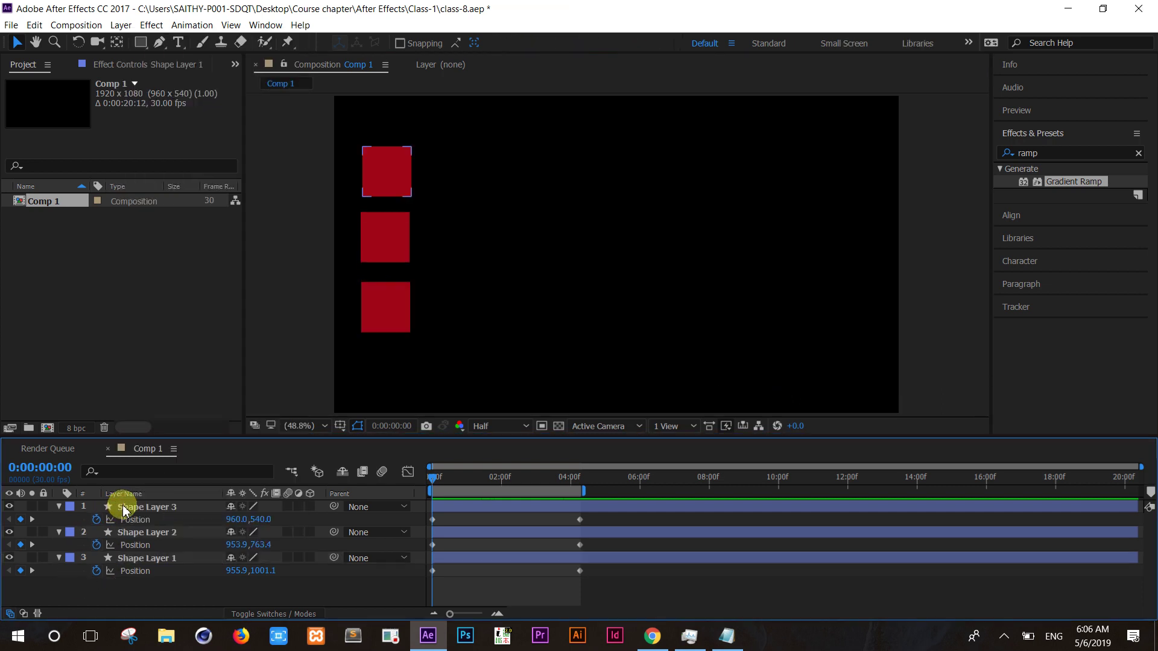
right_click(124, 512)
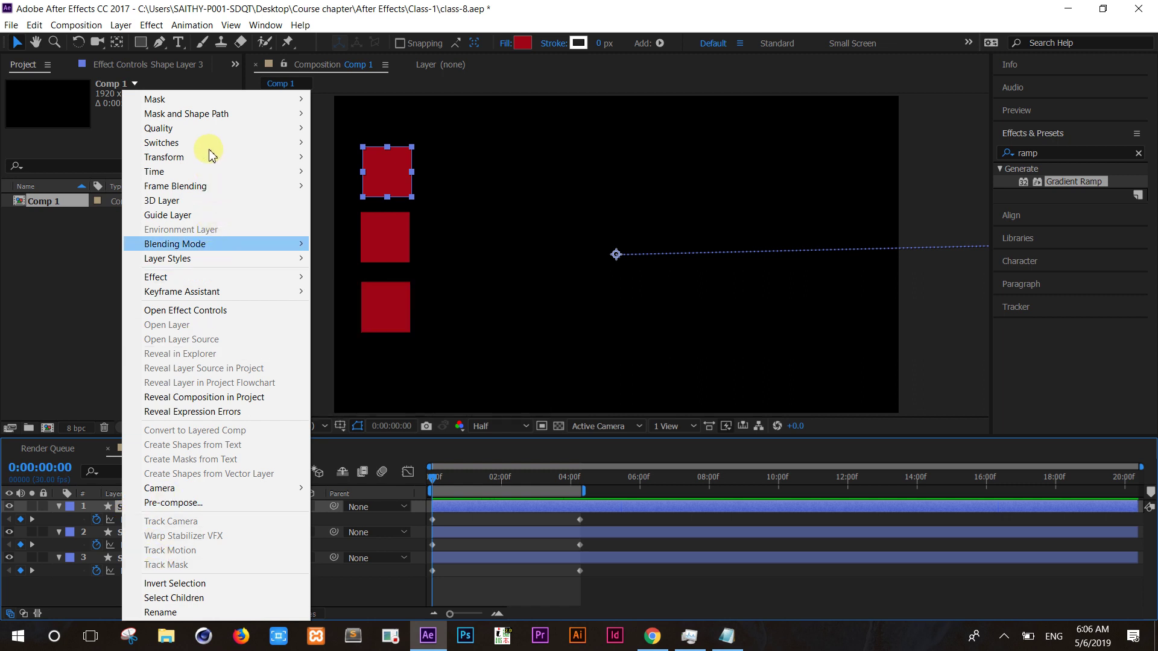
mouse_move(199, 268)
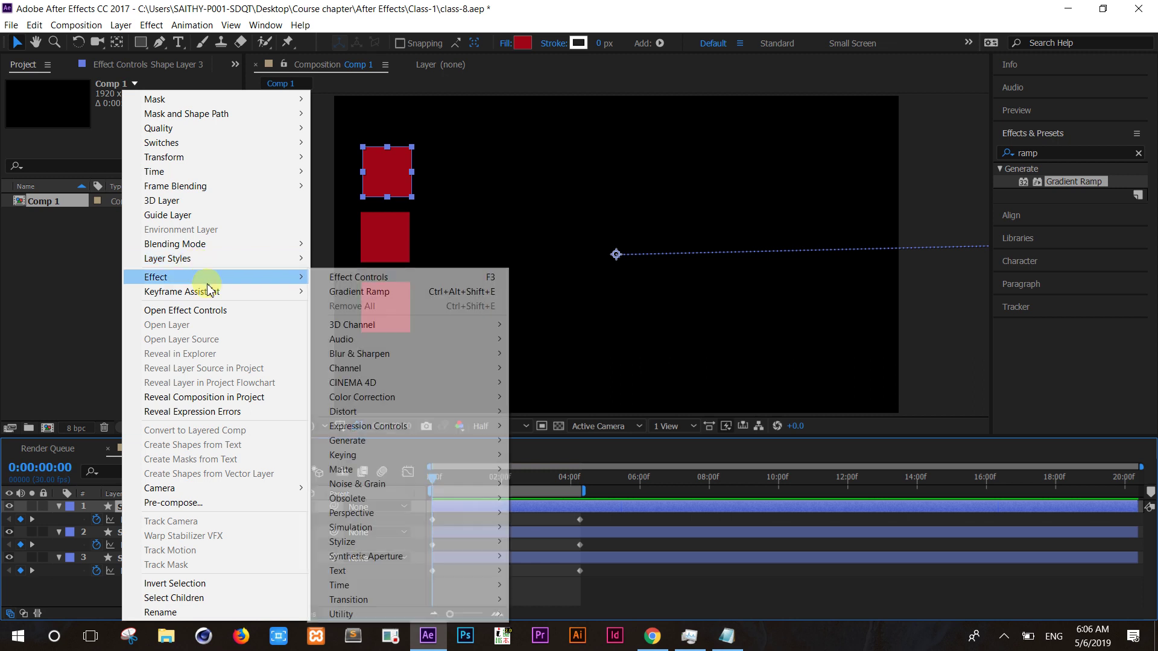
mouse_move(212, 296)
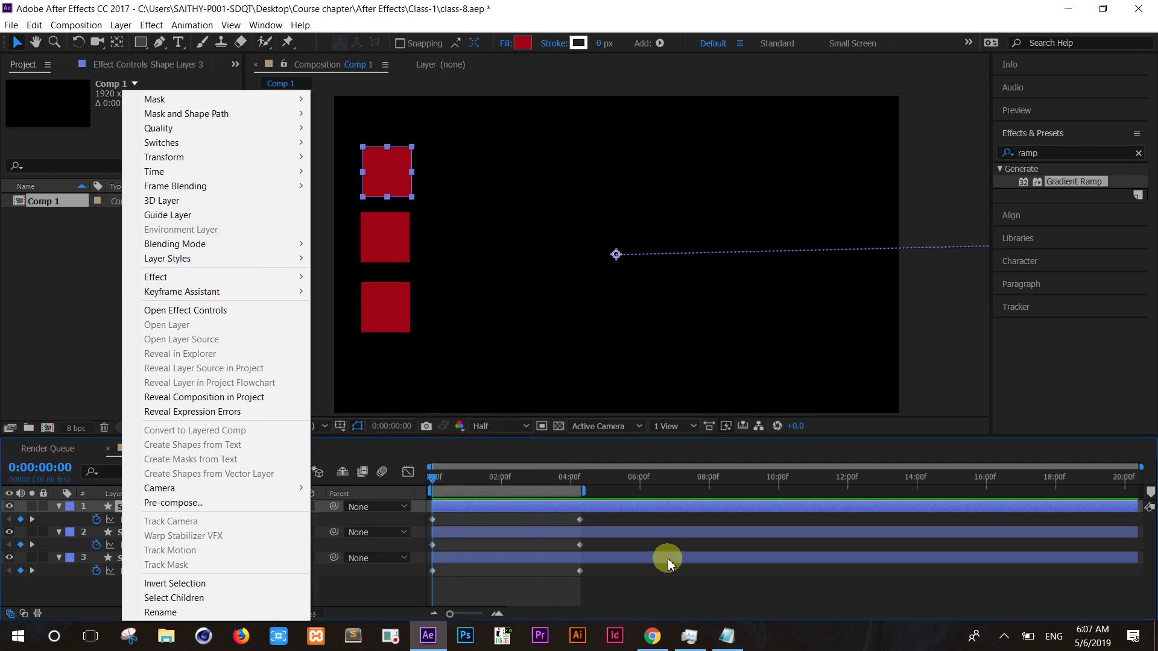
mouse_move(727, 636)
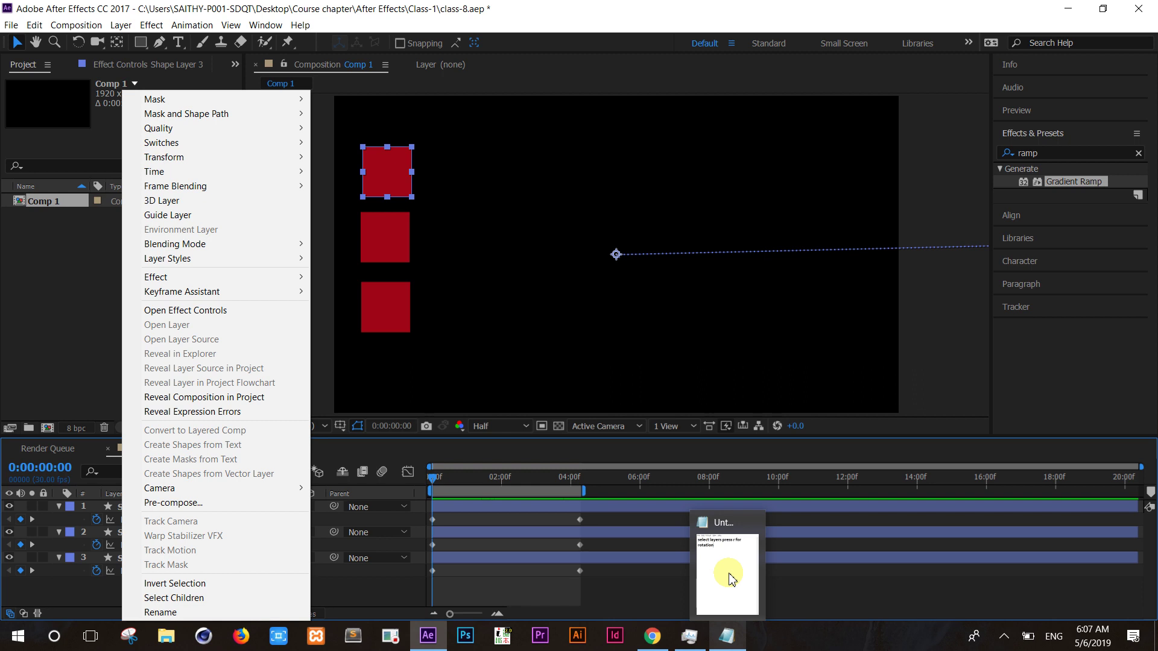
click(826, 585)
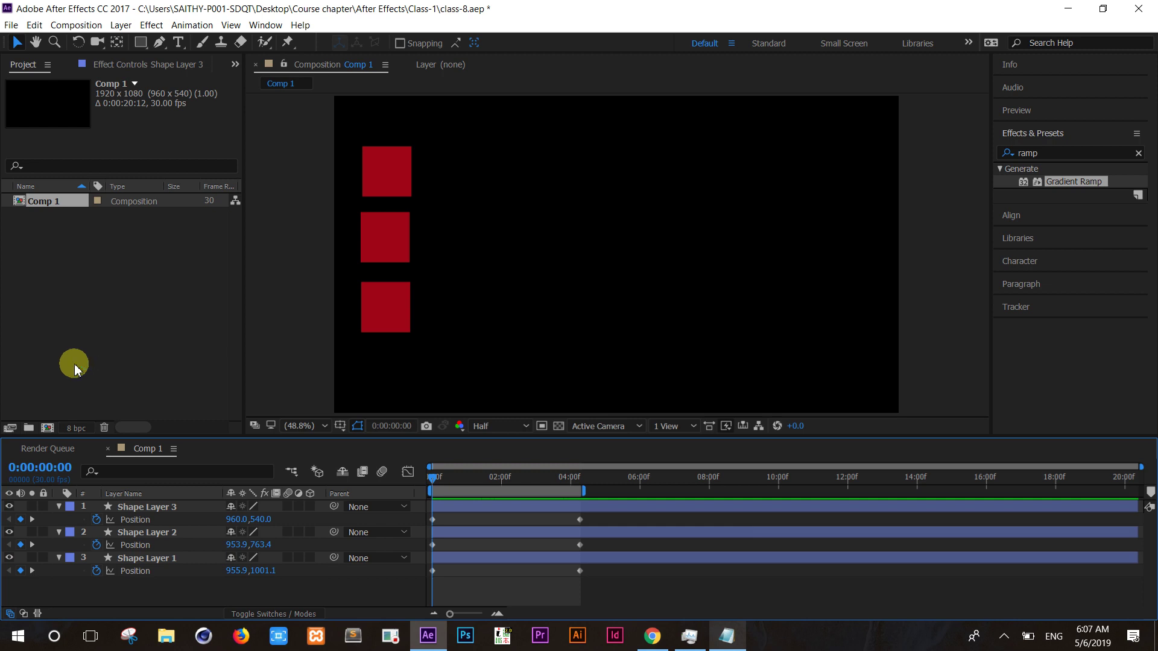
click(175, 319)
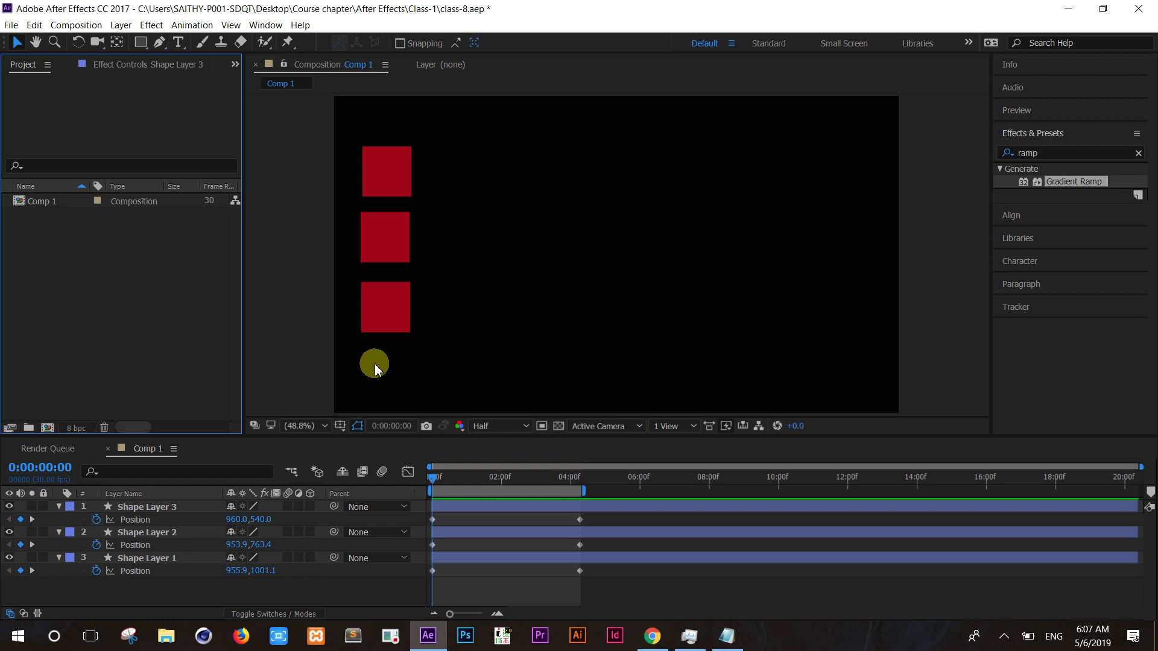
Step: Select Shape Layer 3 and inspect its context menu, closing it without choosing an option
click(177, 507)
right_click(189, 508)
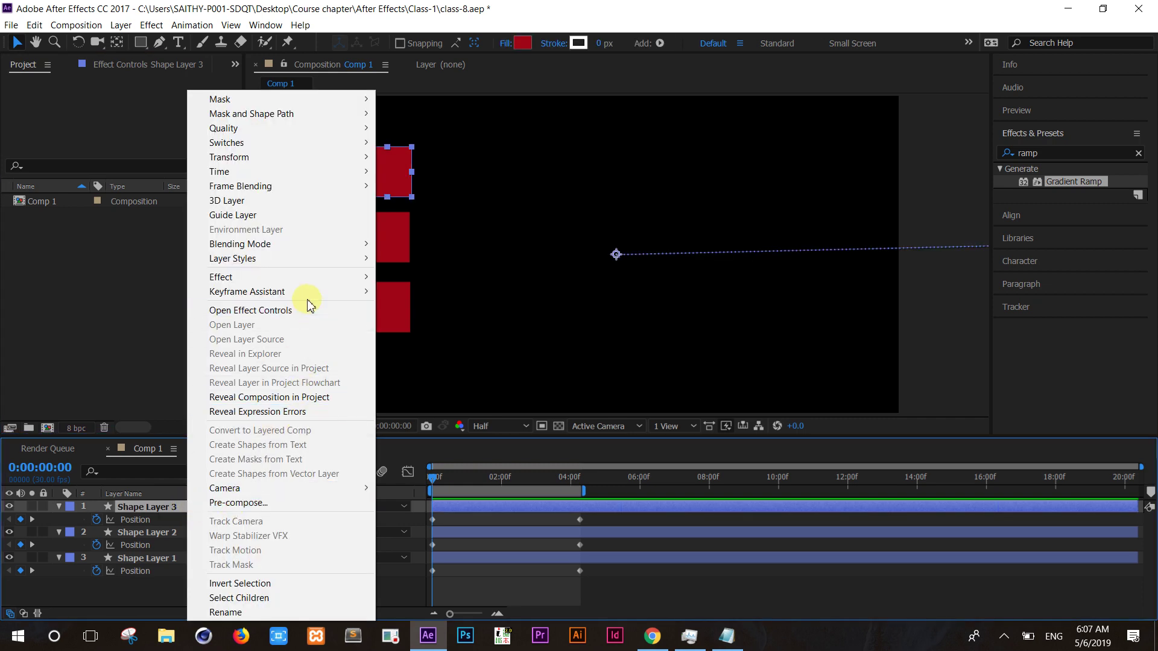
click(138, 591)
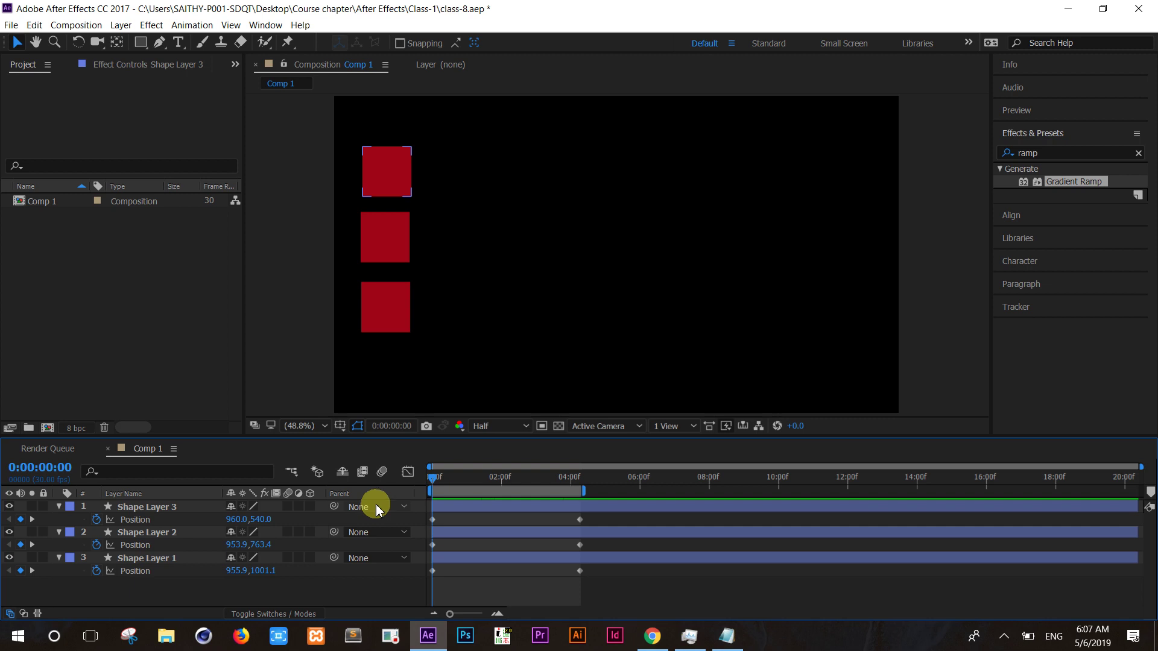
click(187, 507)
right_click(212, 511)
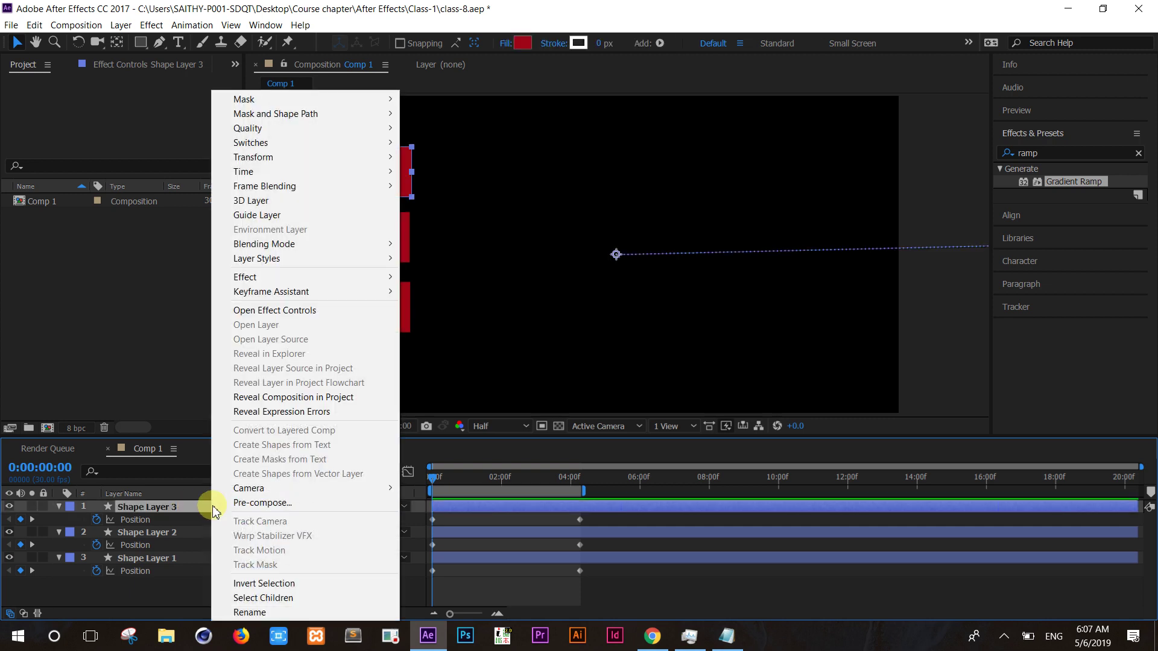
mouse_move(336, 295)
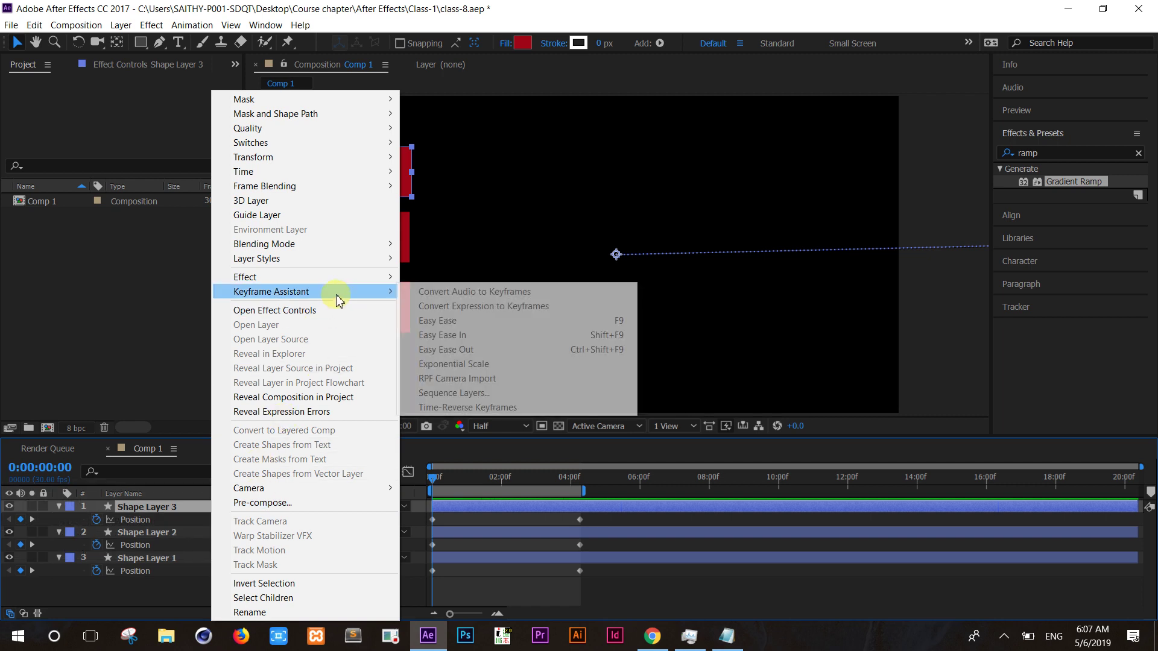
click(159, 591)
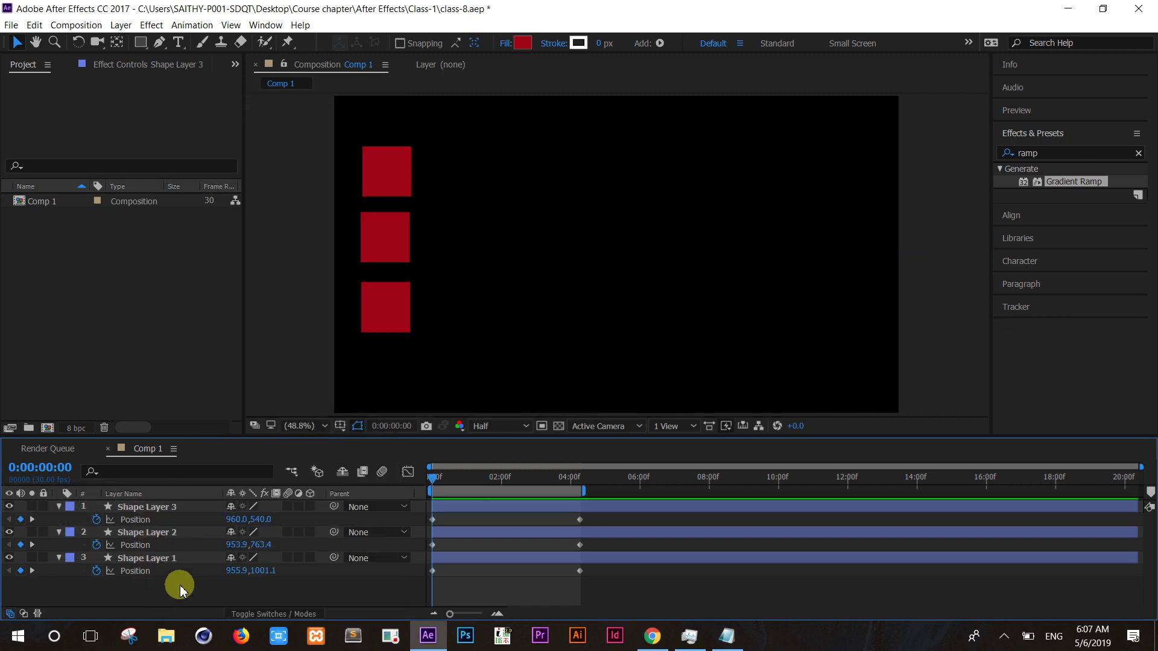
click(310, 506)
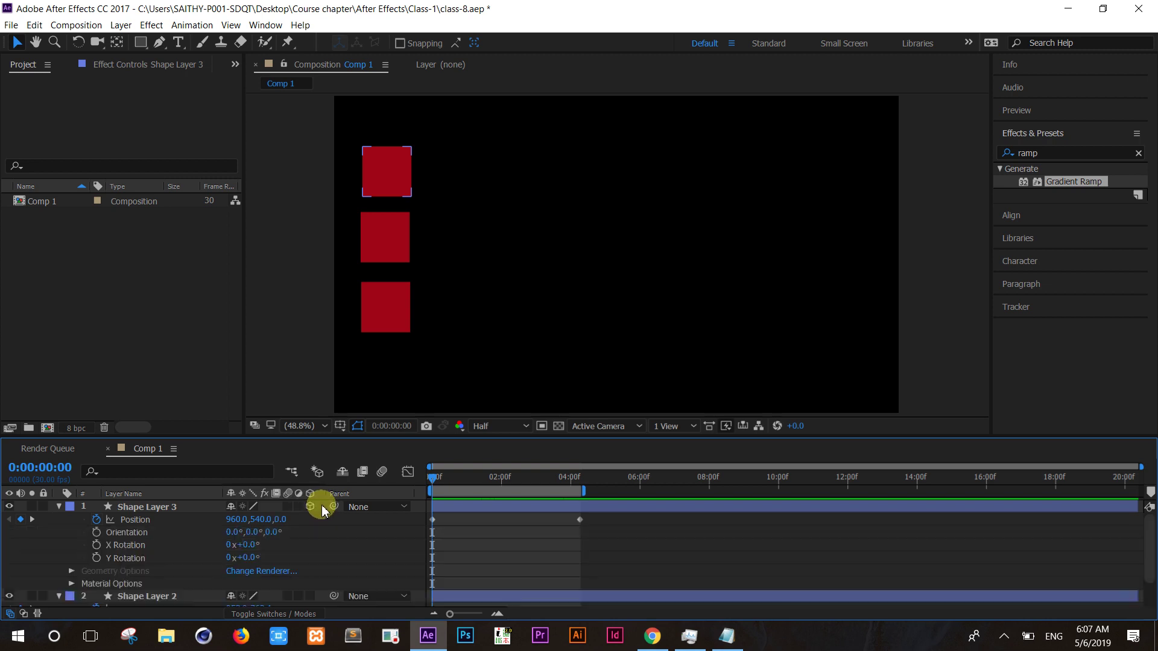
right_click(319, 503)
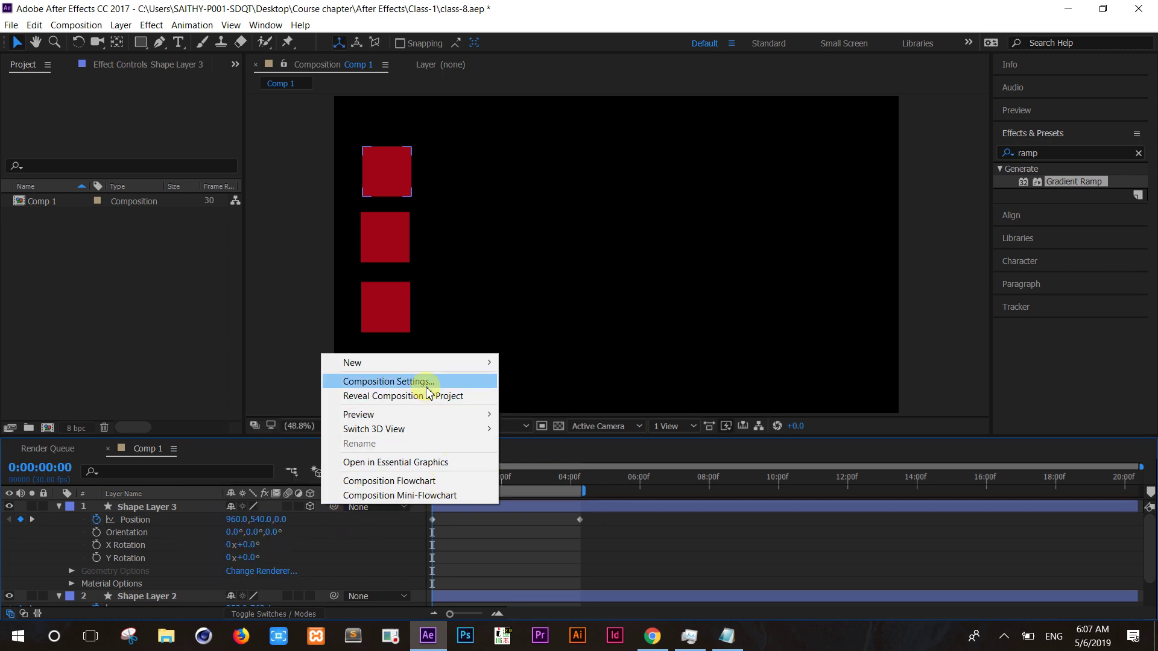
mouse_move(435, 364)
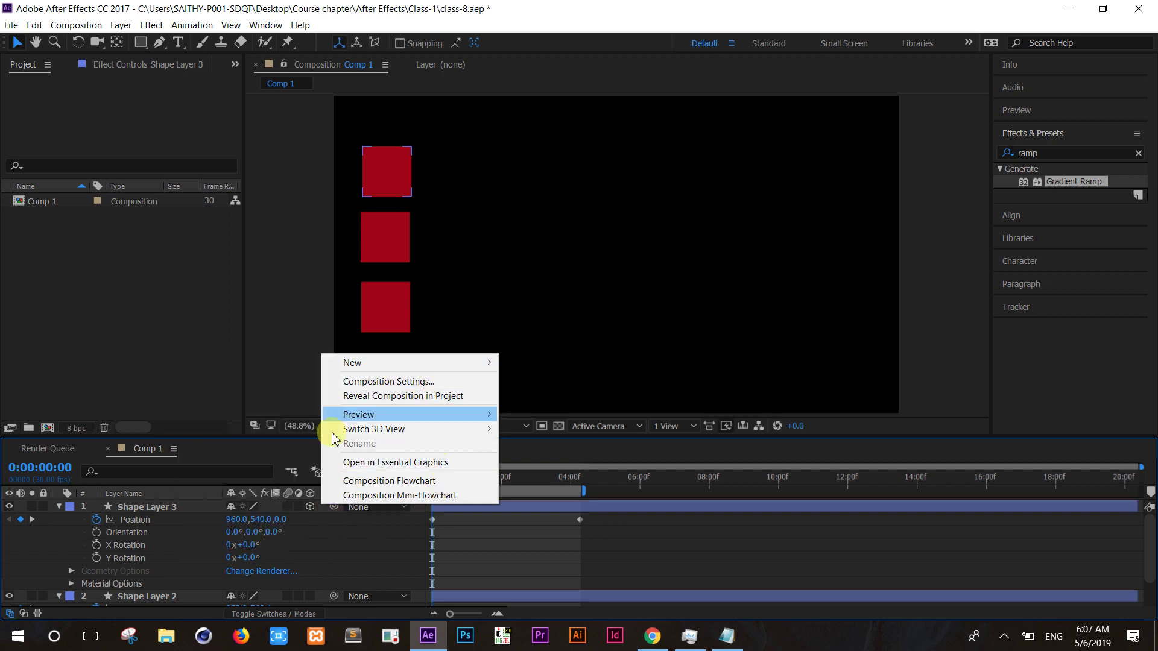
mouse_move(338, 429)
click(88, 509)
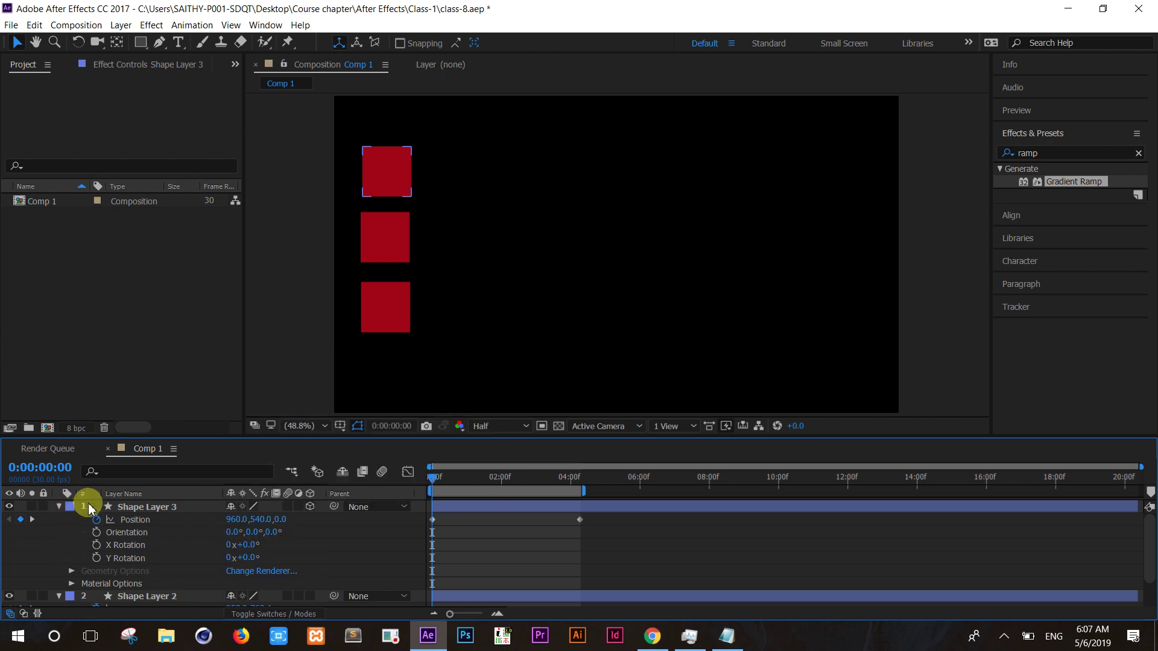
right_click(186, 507)
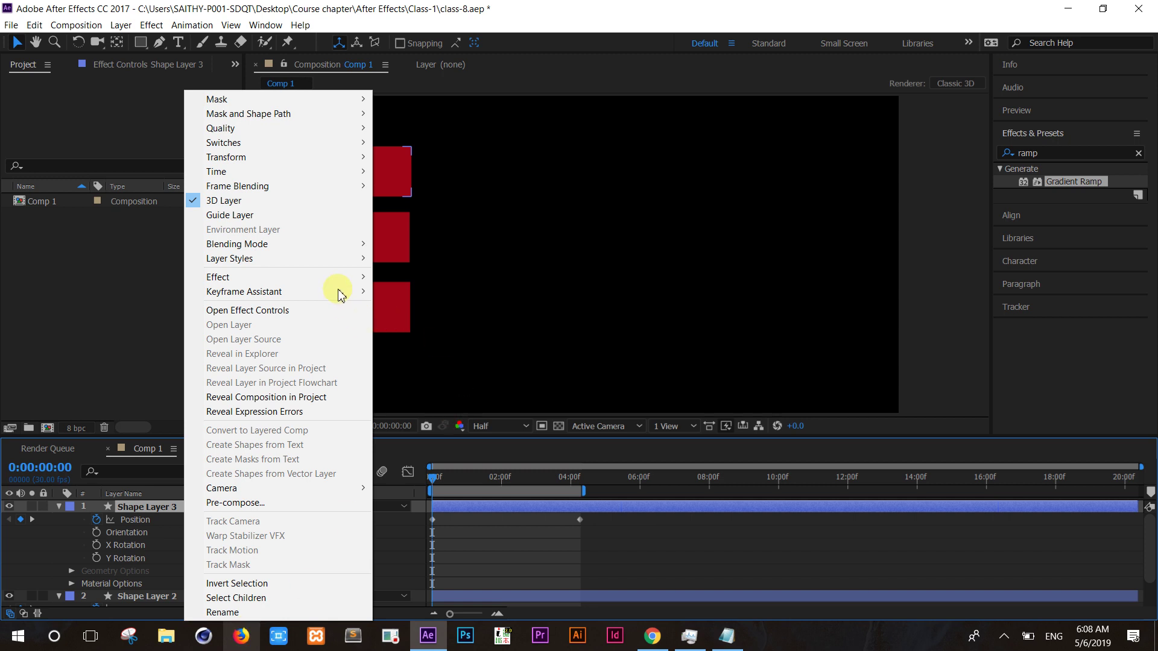
mouse_move(338, 292)
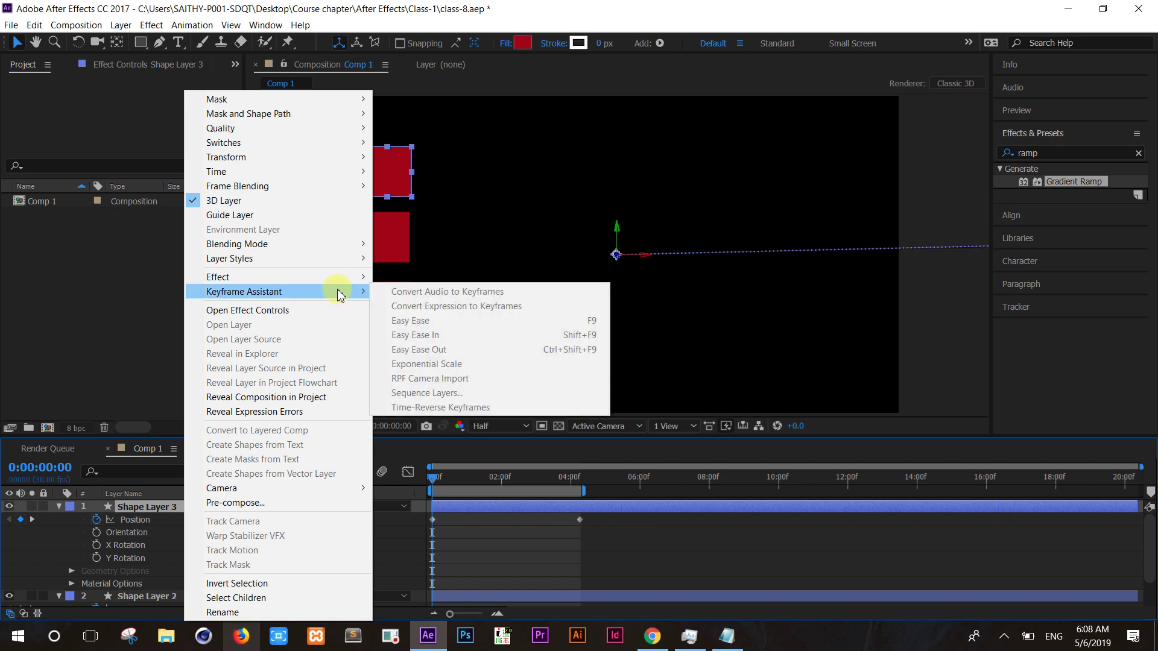
click(633, 547)
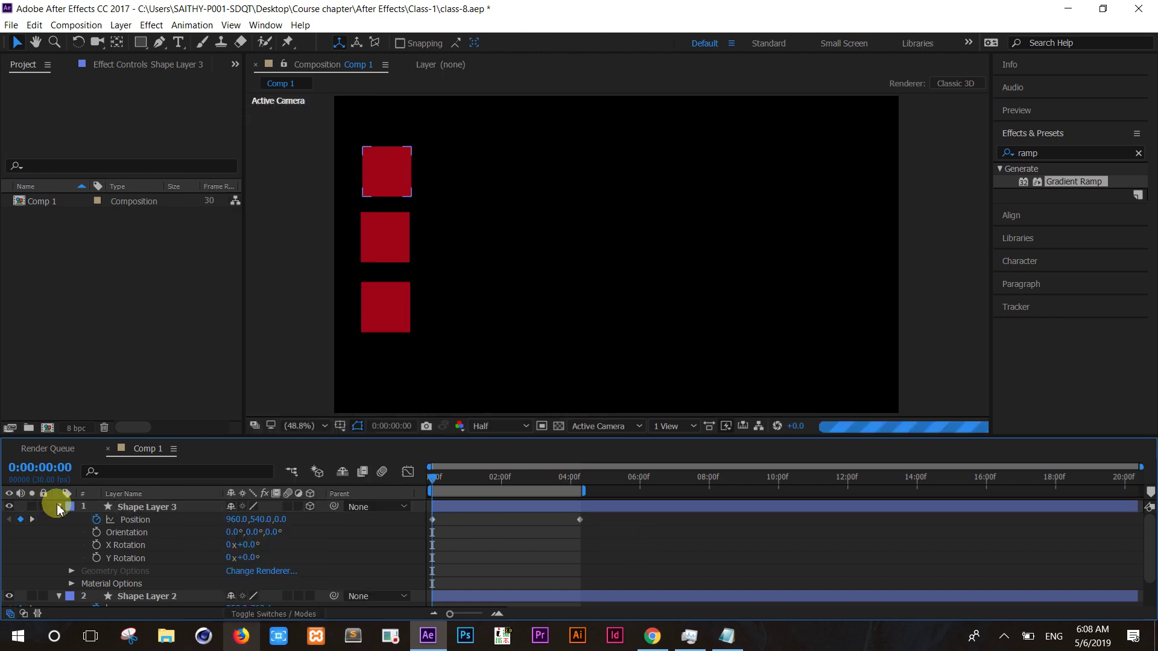
Step: Select all three shape layers and clear their Position keyframes
click(58, 509)
drag(124, 576, 177, 483)
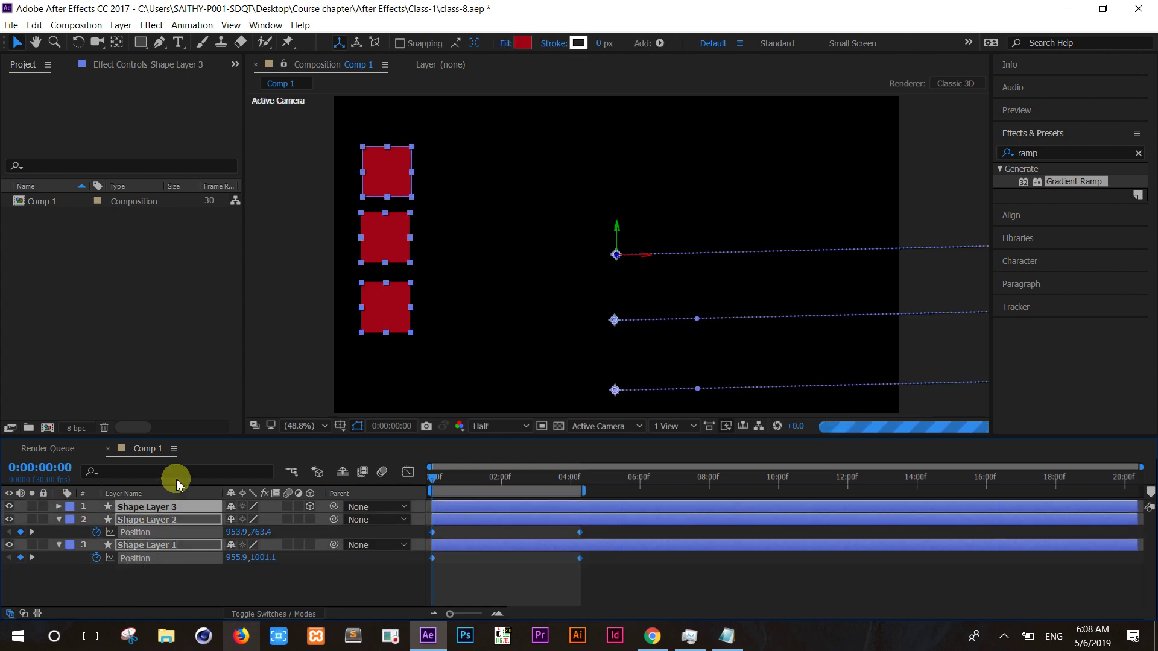
key(Delete)
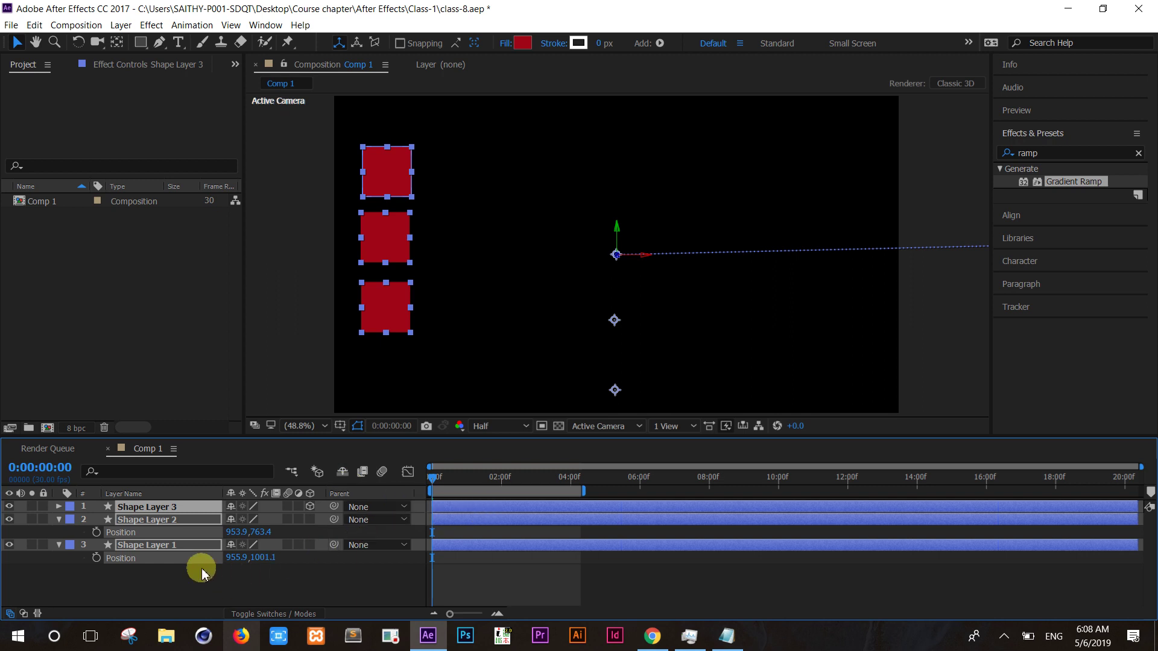
Step: Select all layers with Ctrl+A and delete them
click(176, 582)
key(ctrl+a)
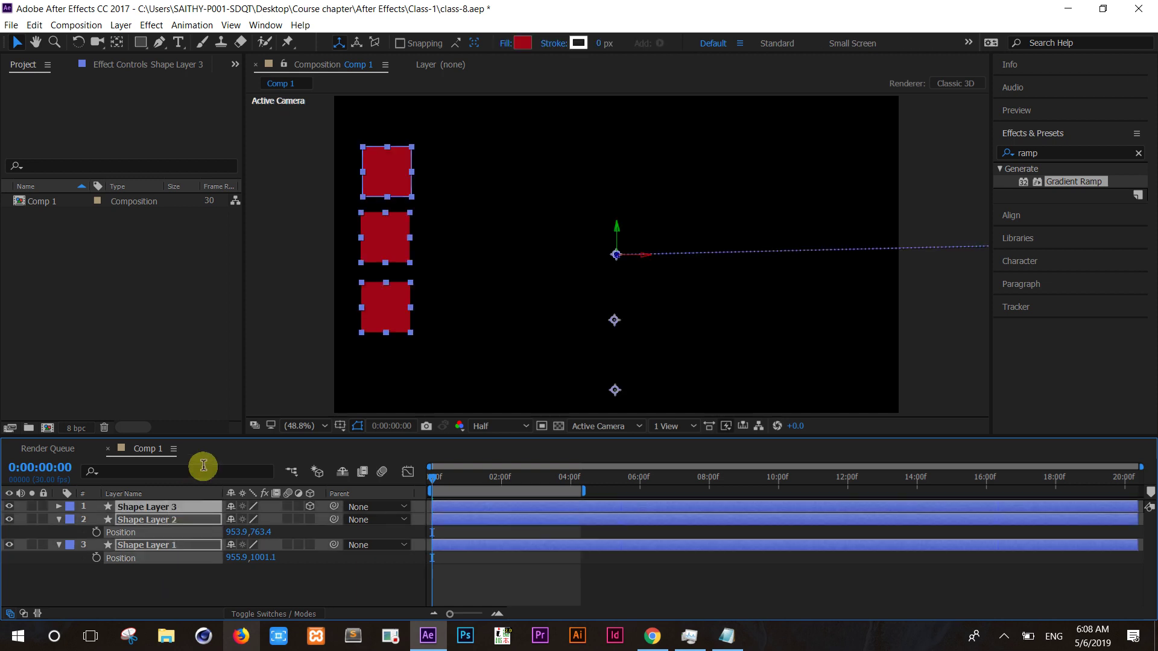
key(Delete)
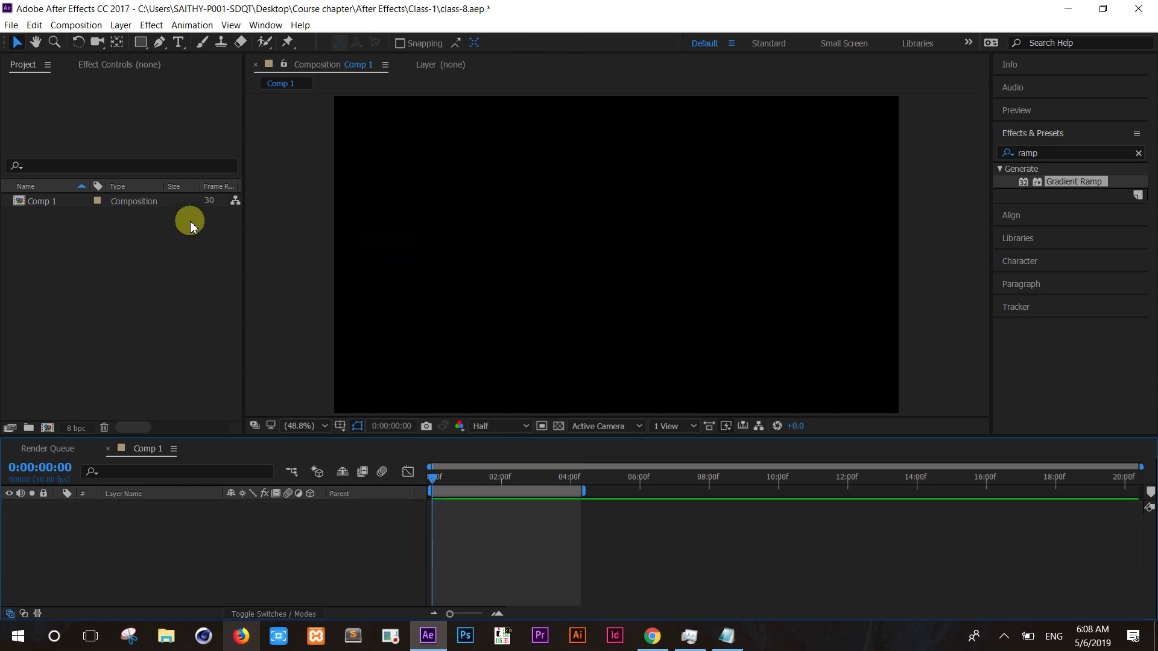
click(140, 42)
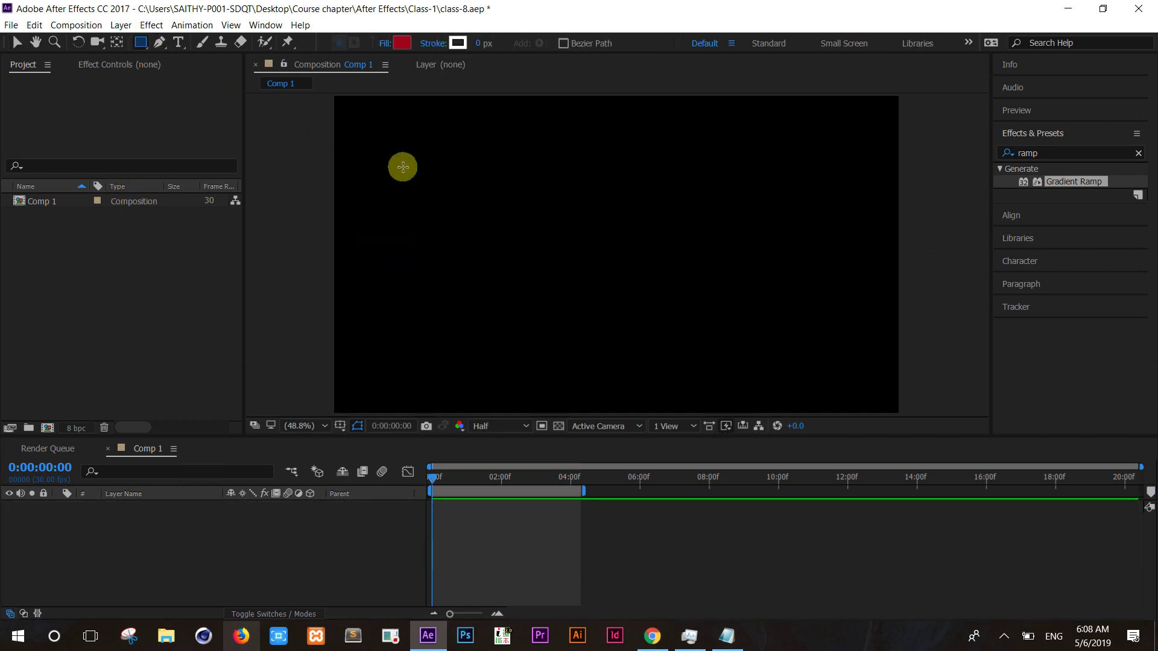
click(404, 167)
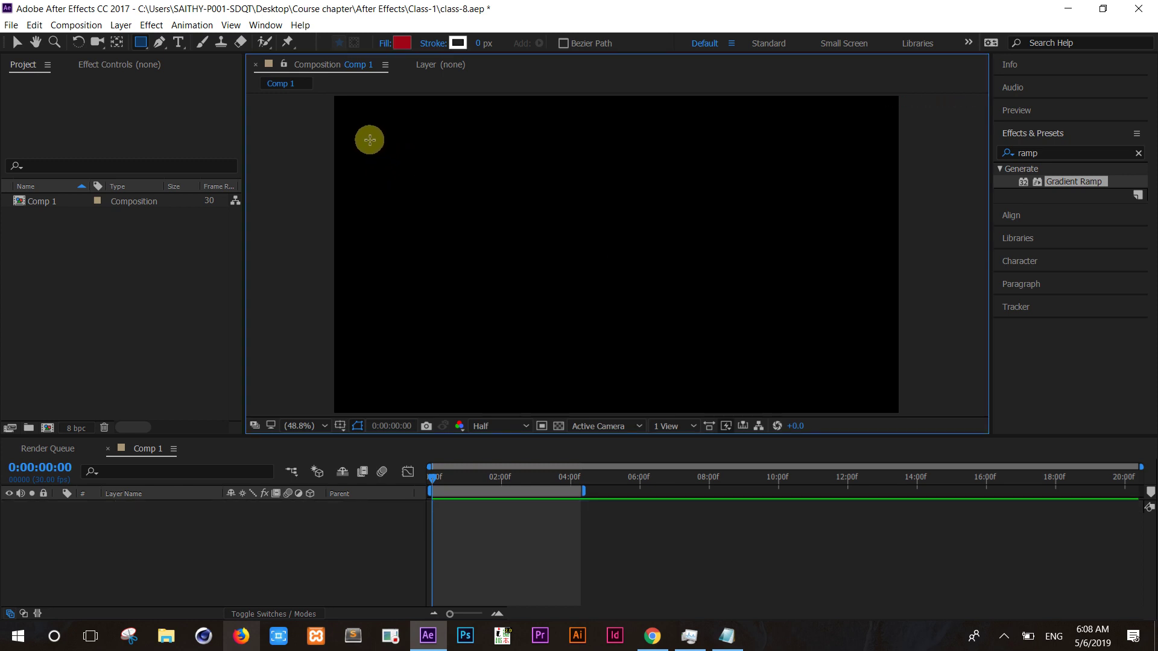
drag(369, 140, 402, 177)
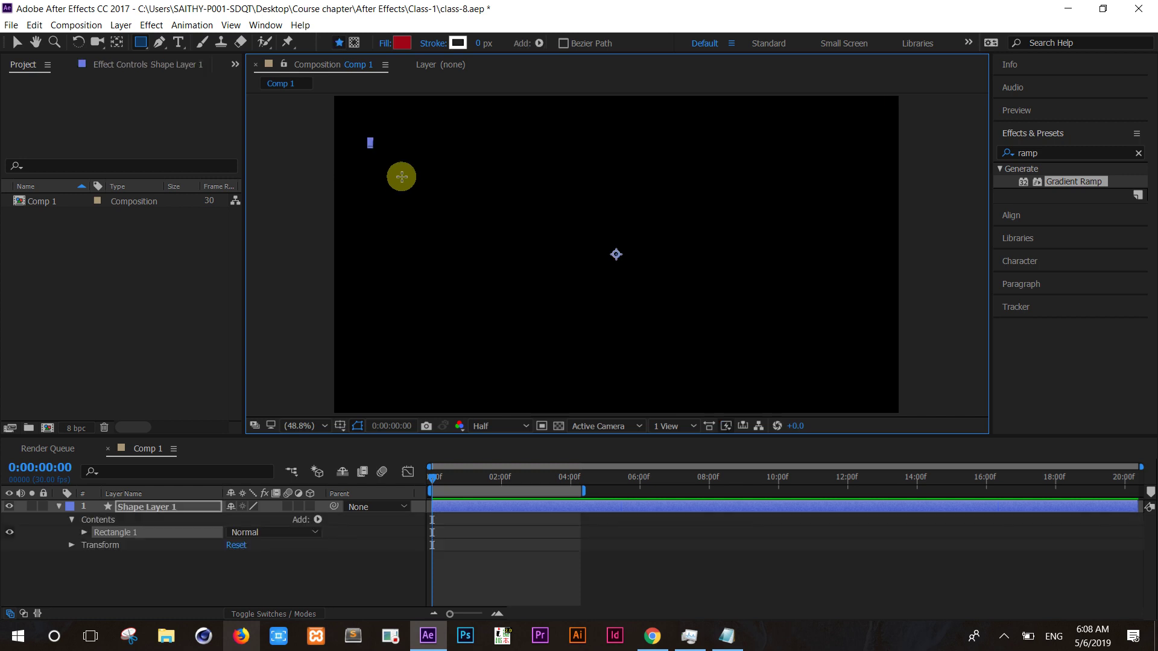
key(Delete)
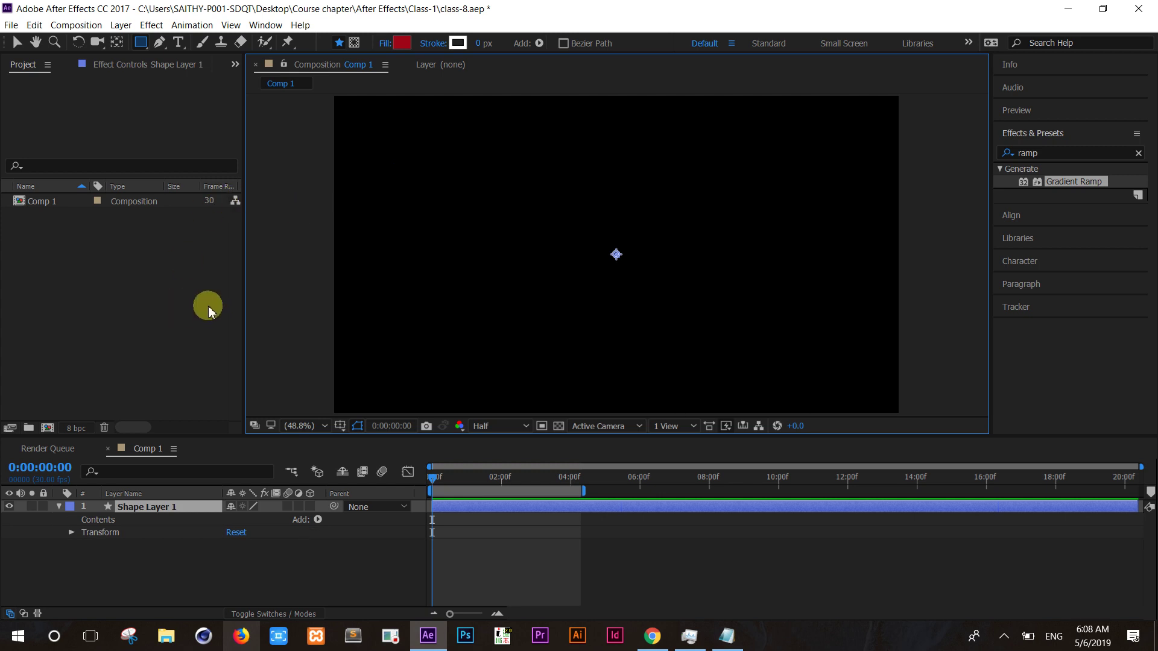
click(121, 559)
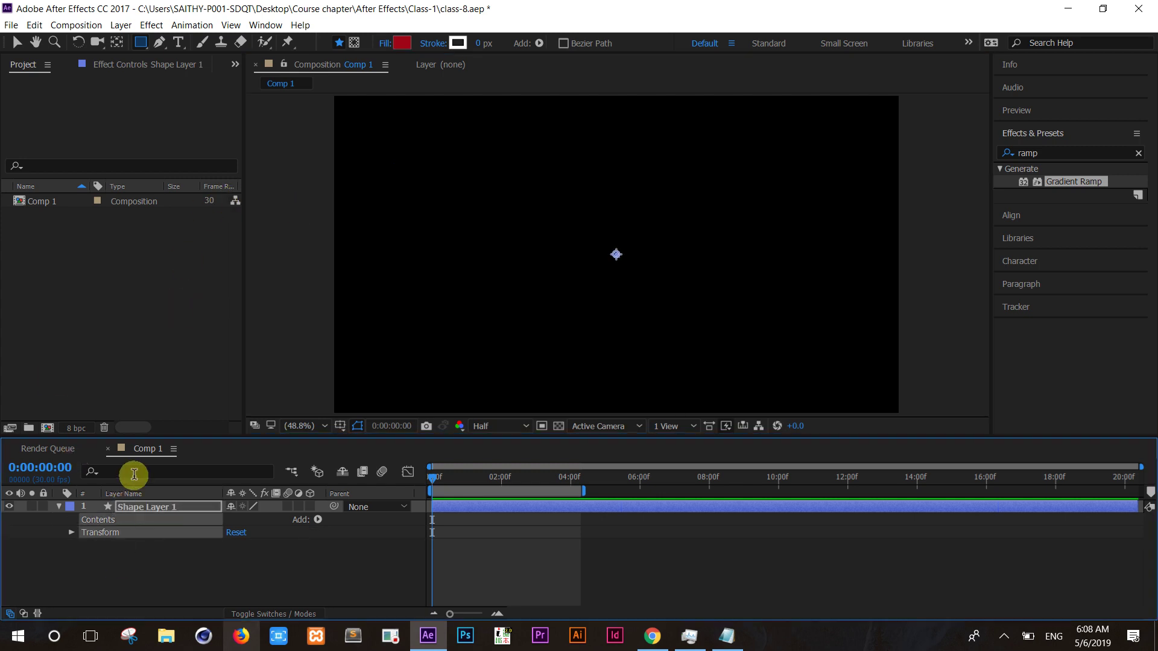
key(Delete)
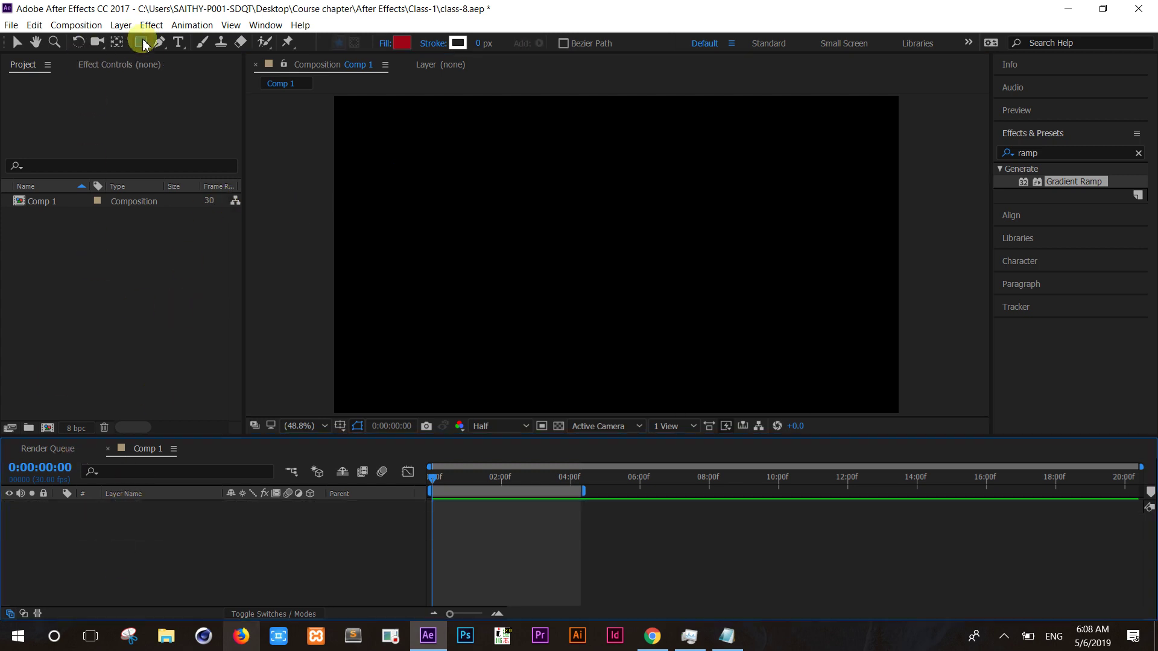
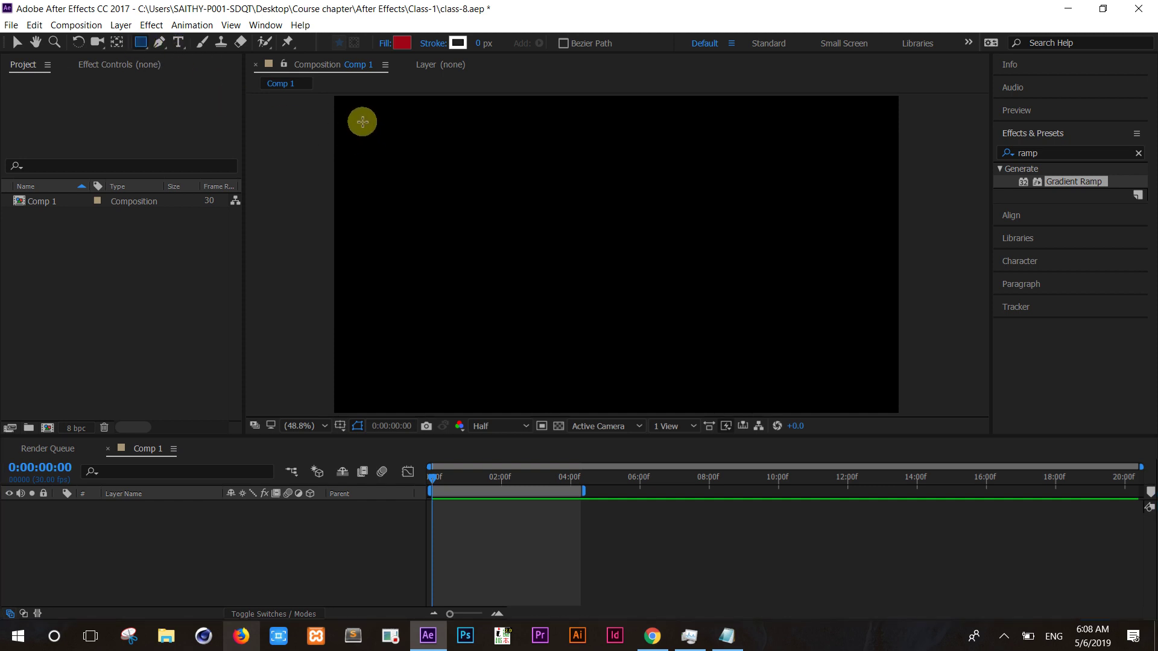
Step: Draw a small red square at the top-left of Comp 1 and select its collapsed Shape Layer 1
mouse_move(374, 148)
mouse_down()
mouse_move(361, 120)
mouse_move(402, 163)
mouse_up()
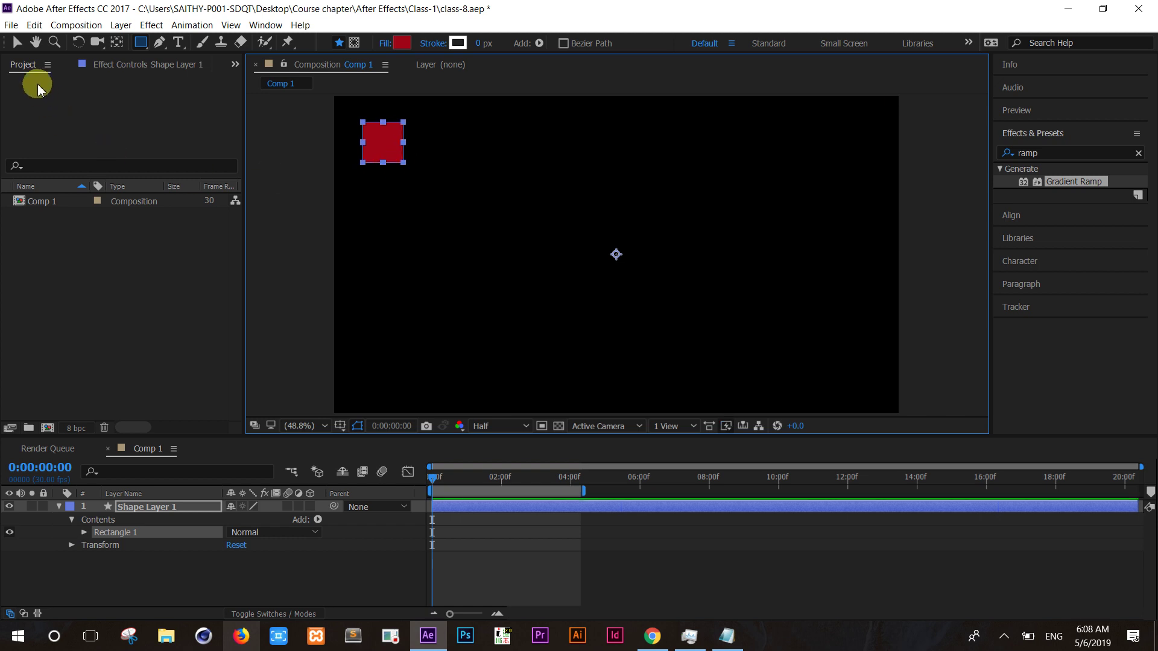
click(17, 44)
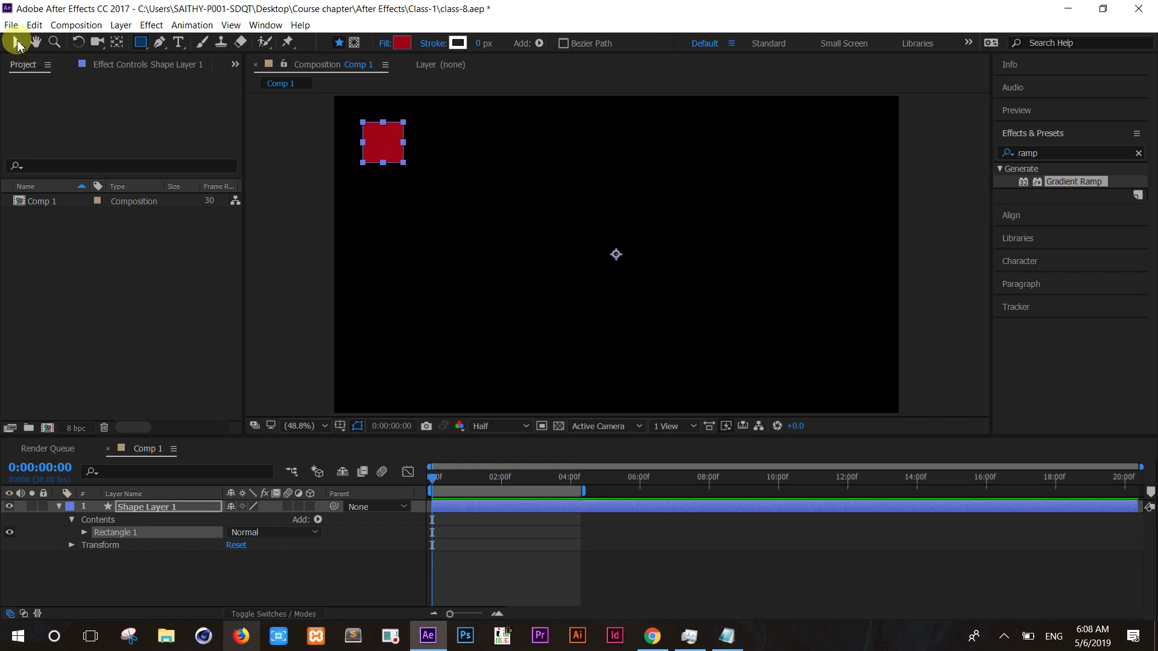
click(58, 506)
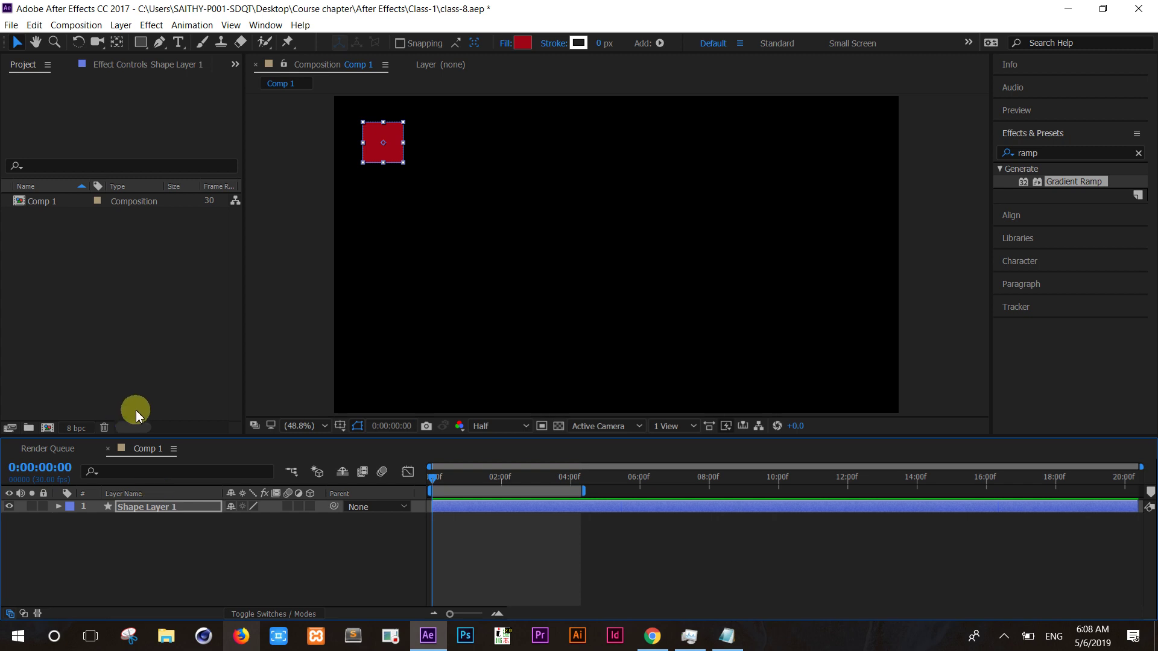
click(152, 510)
Step: Duplicate the red square twice with Ctrl+D and move the copies down into a column
key(ctrl+d)
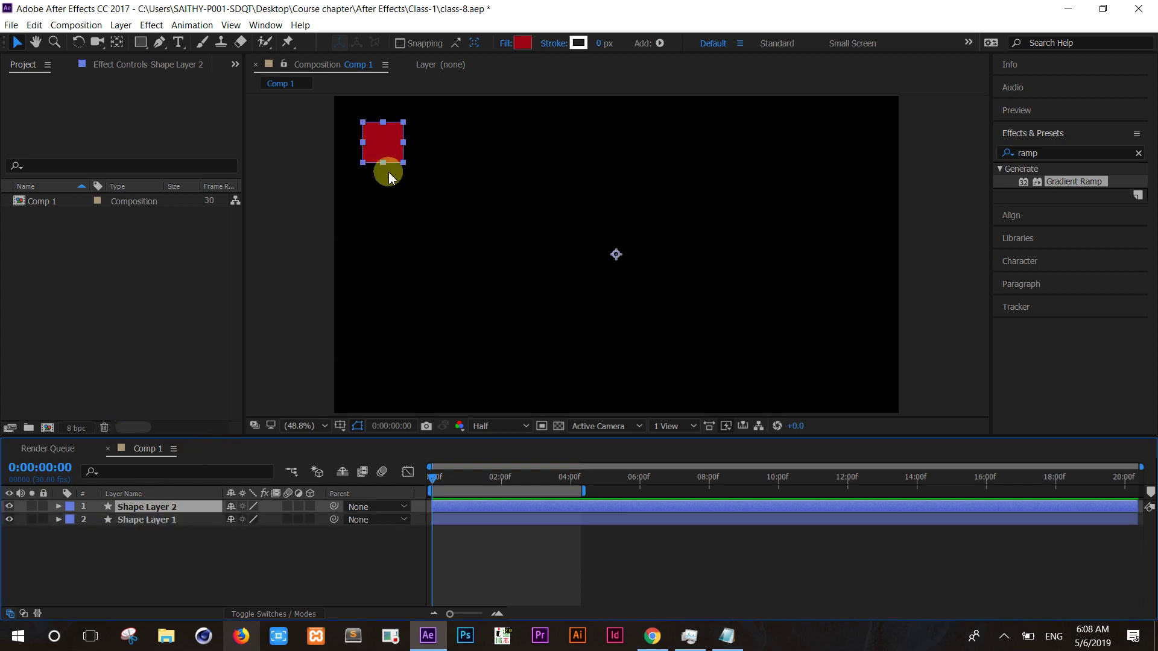
drag(383, 148, 384, 207)
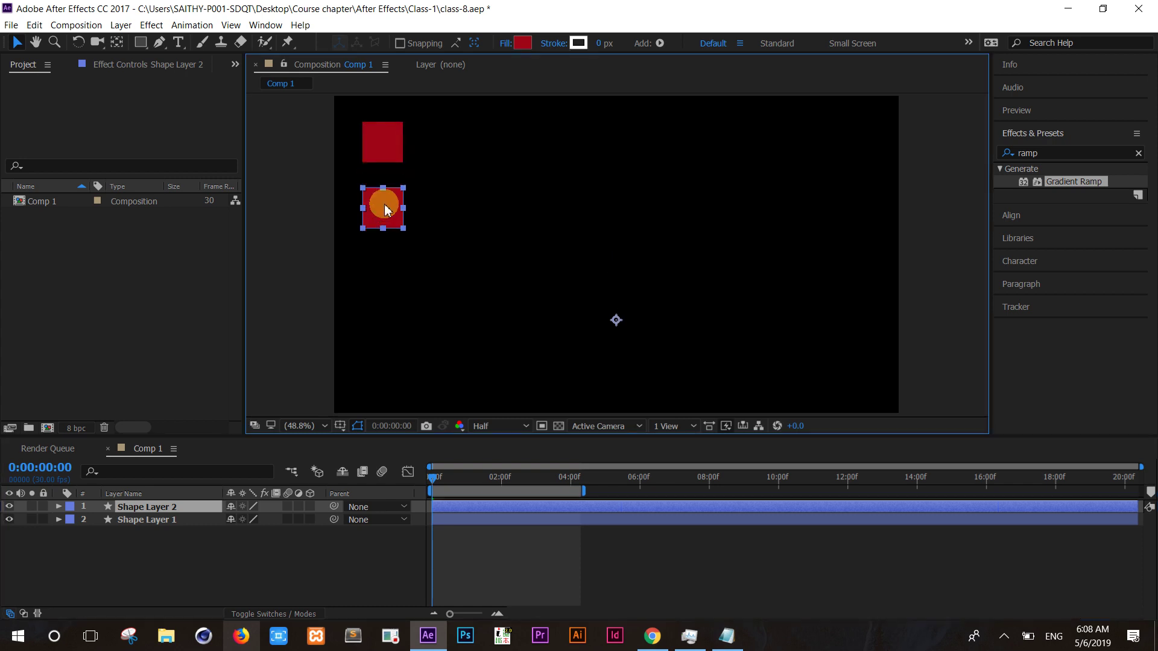
key(Return)
key(ctrl+d)
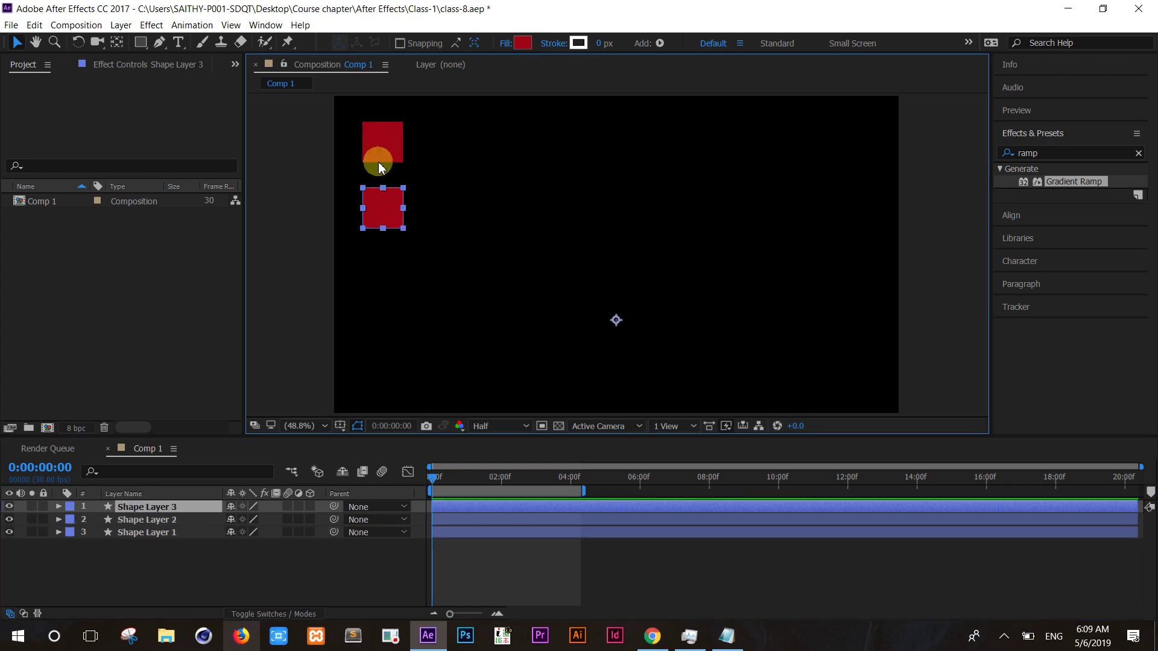
mouse_move(380, 142)
mouse_down()
mouse_move(380, 260)
mouse_move(375, 148)
mouse_up()
click(369, 211)
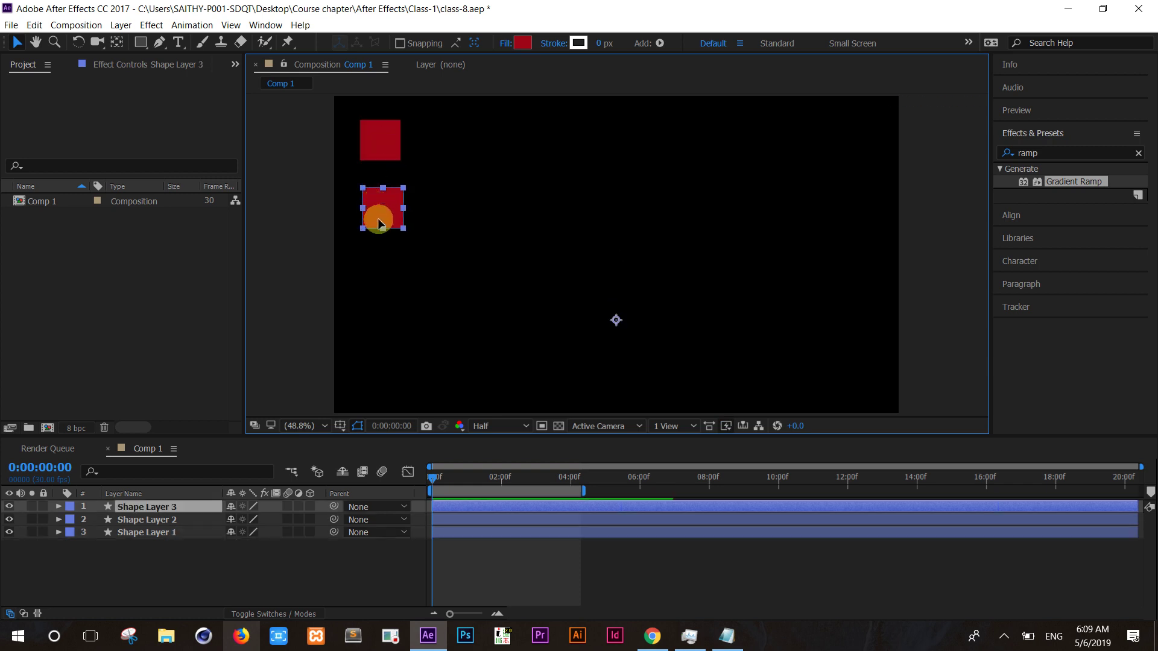
drag(370, 211, 380, 277)
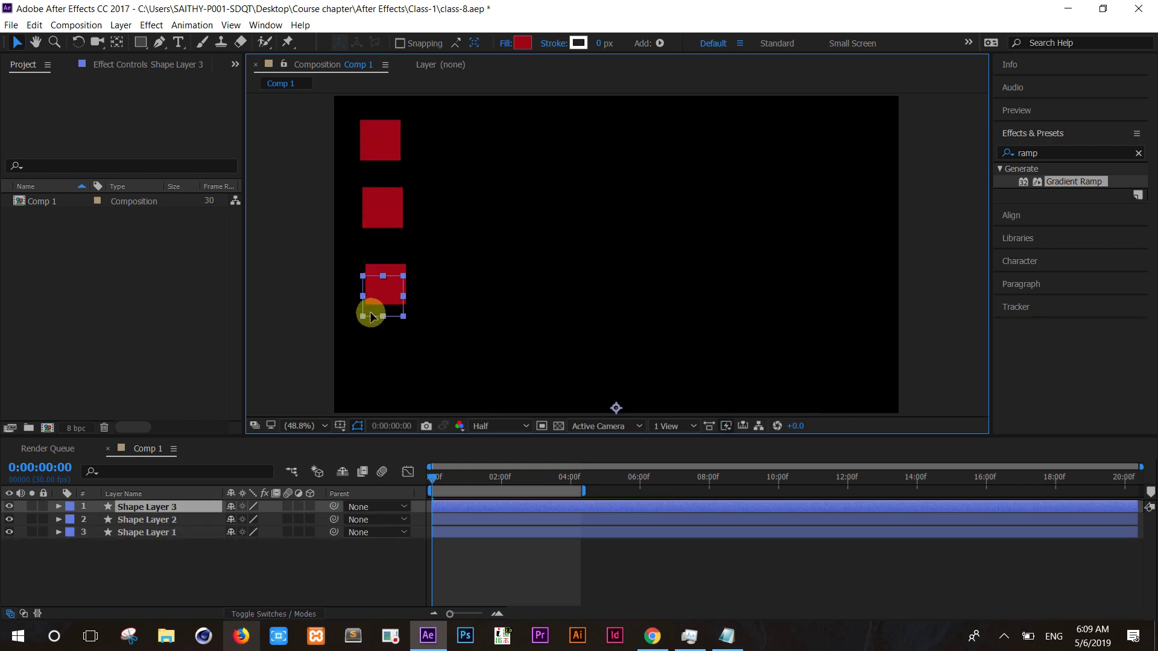
Step: Even out the spacing of the three stacked squares and select all three shape layers
drag(380, 278, 374, 326)
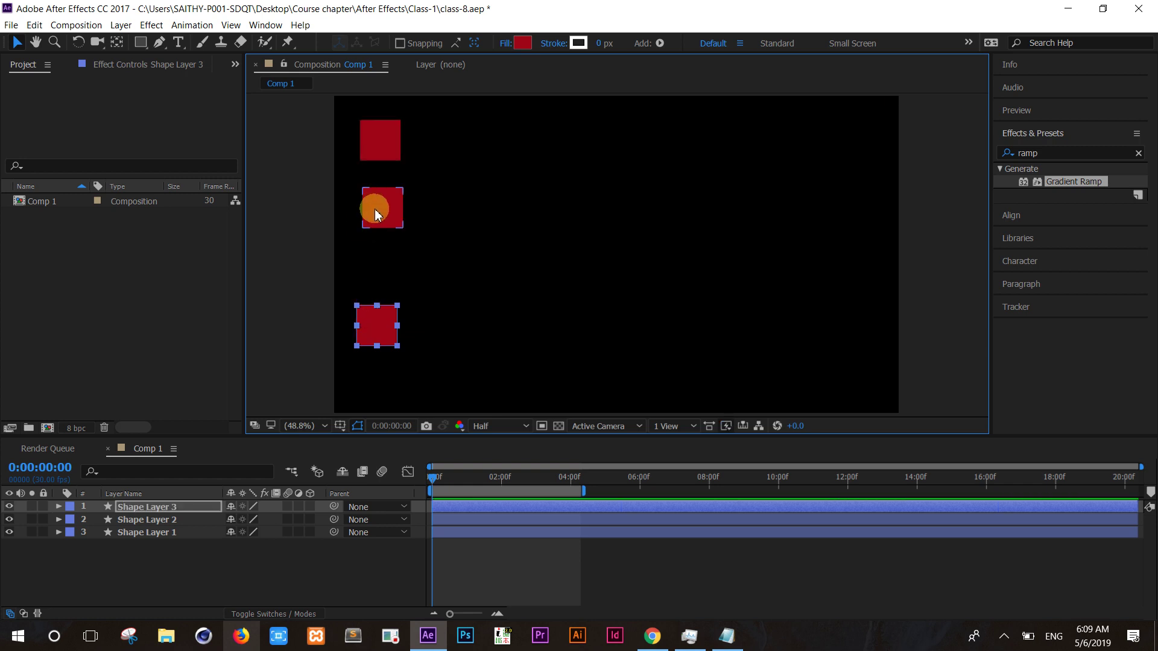
drag(365, 217, 367, 269)
drag(365, 168, 360, 230)
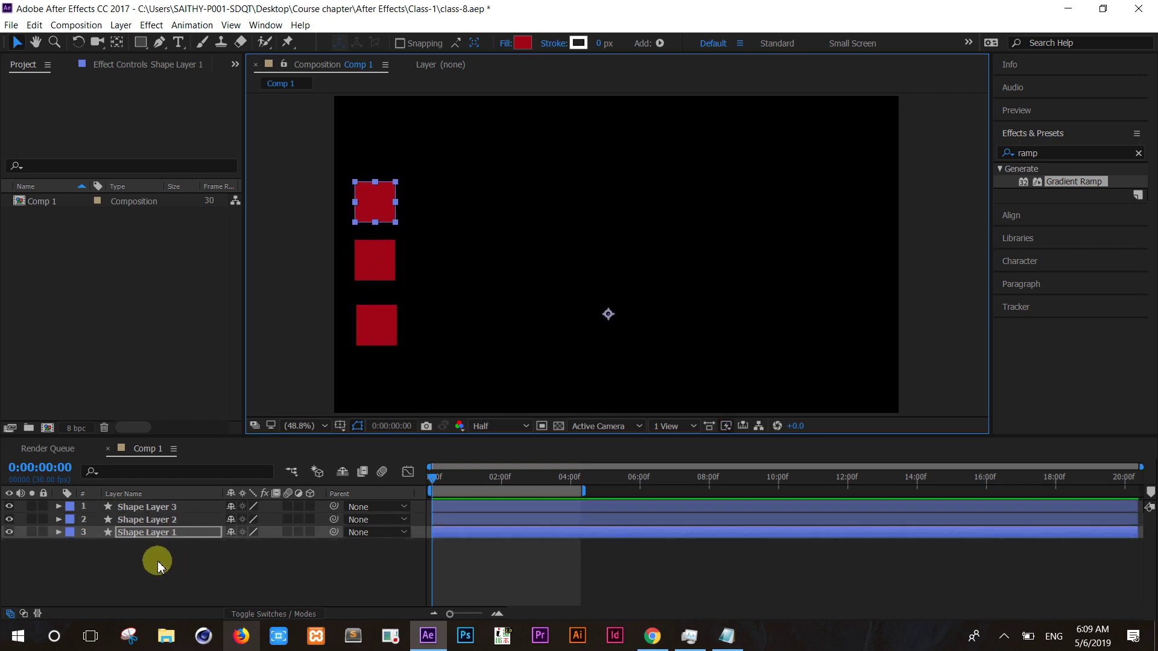
drag(155, 558, 167, 487)
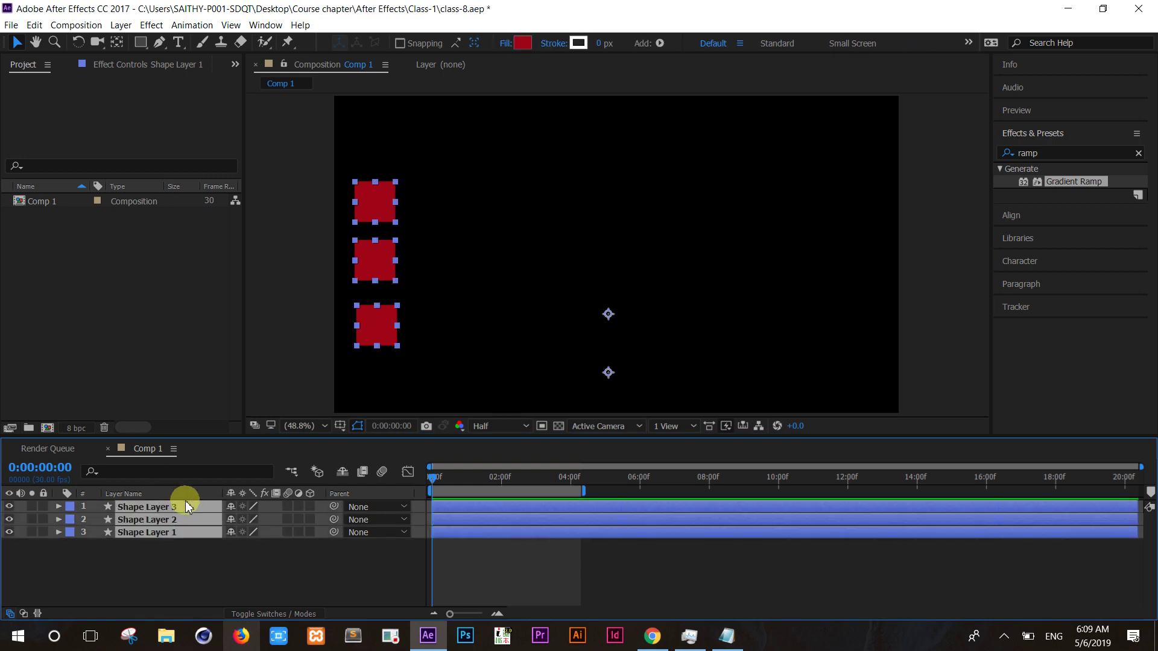
Step: Keyframe the three squares' Position so they slide to the right edge by about 4 seconds
key(p)
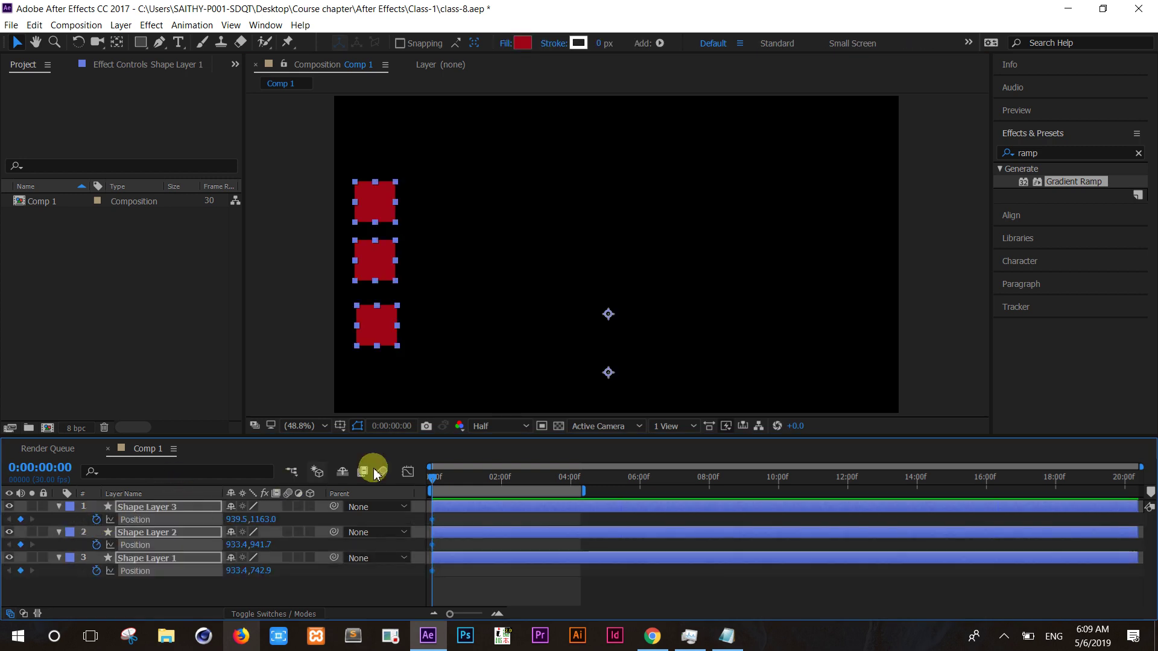
drag(433, 477, 581, 478)
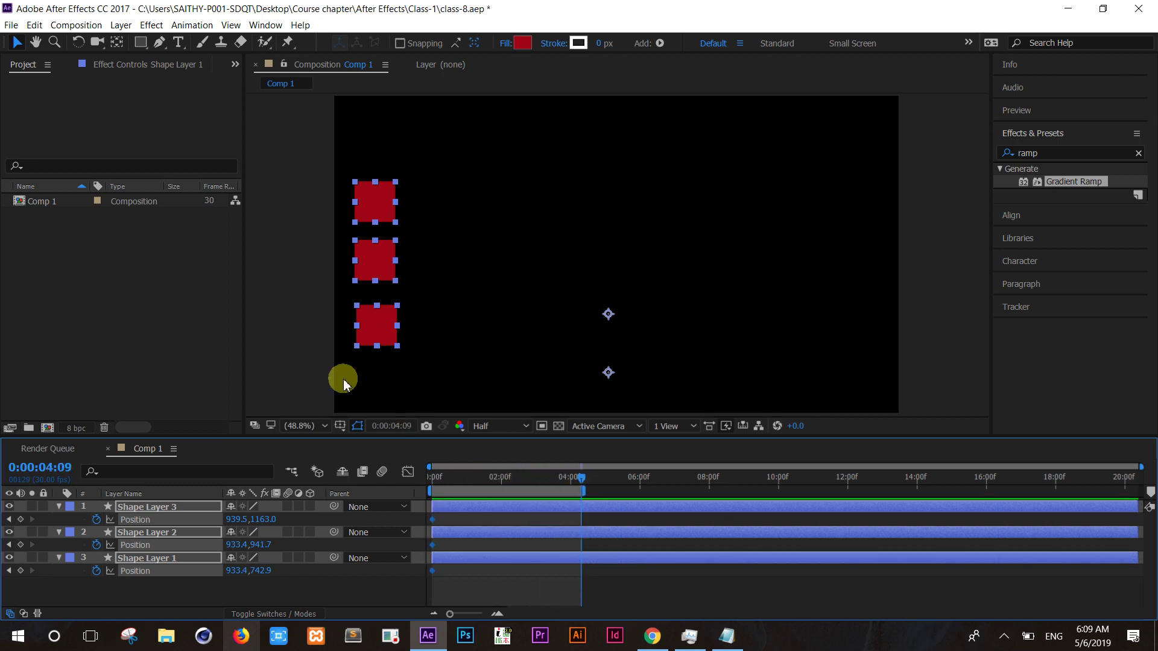
click(379, 258)
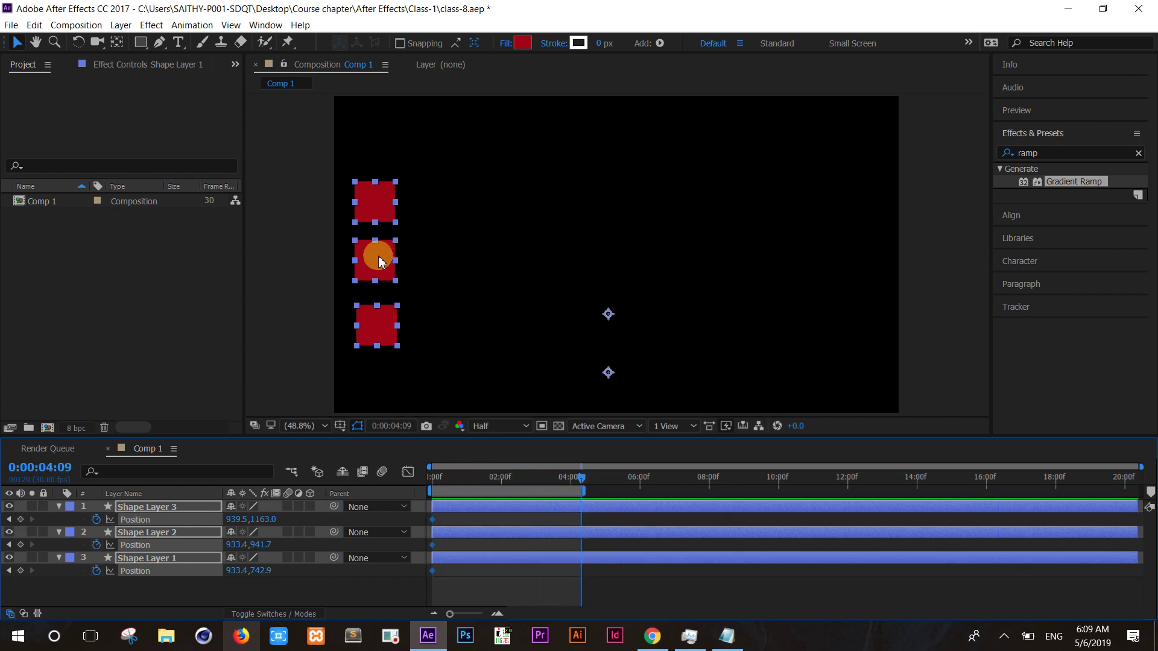
drag(379, 256, 903, 252)
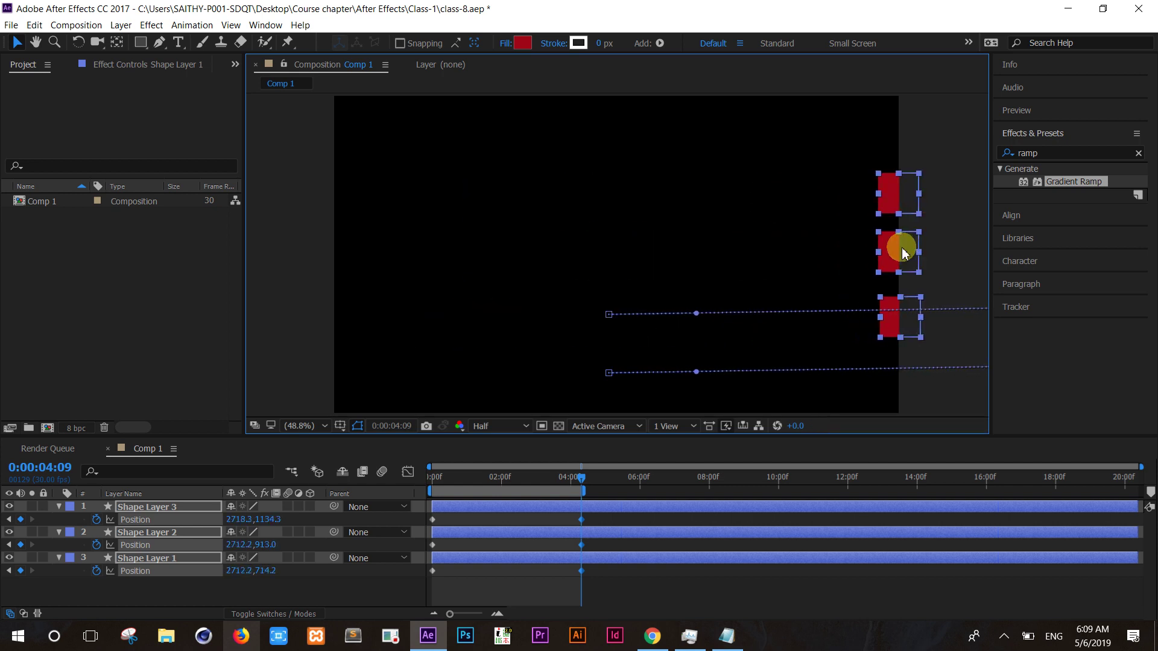
Step: Preview the slide from the start, then deselect all layers
drag(581, 478, 410, 476)
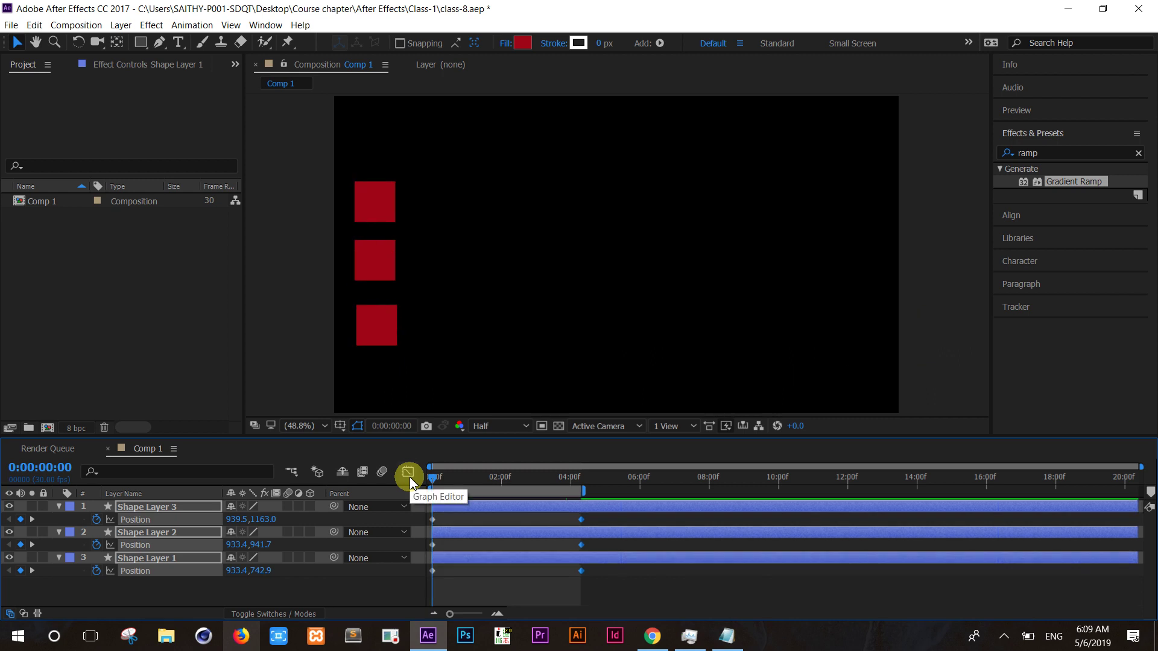
key(Page_Down)
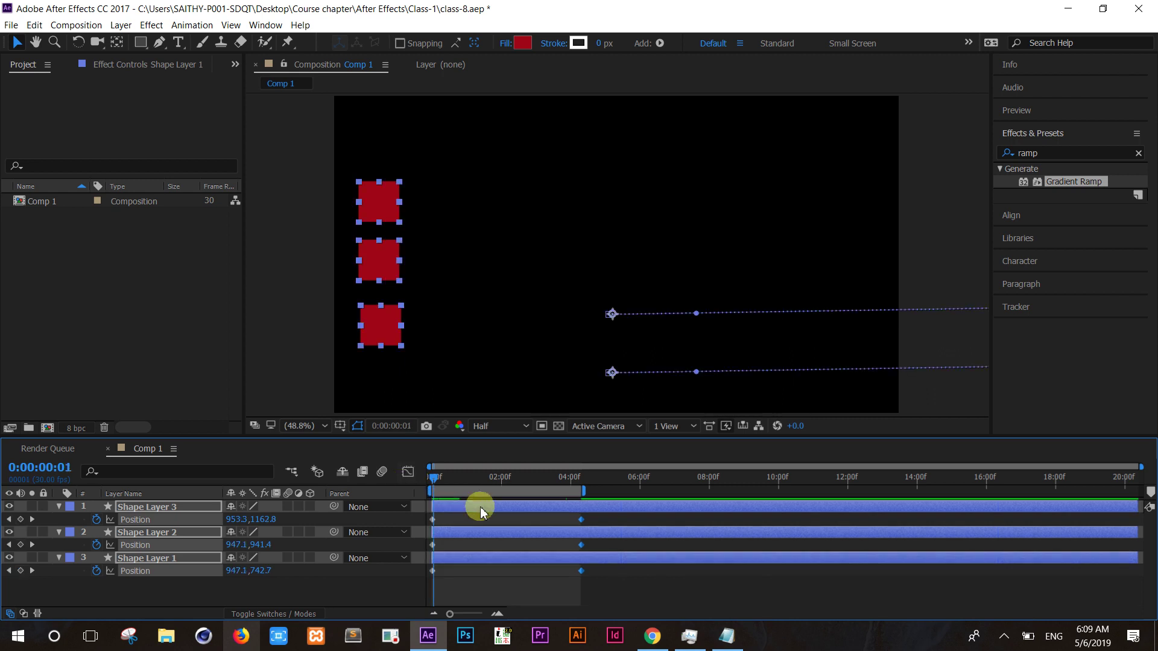
key(space)
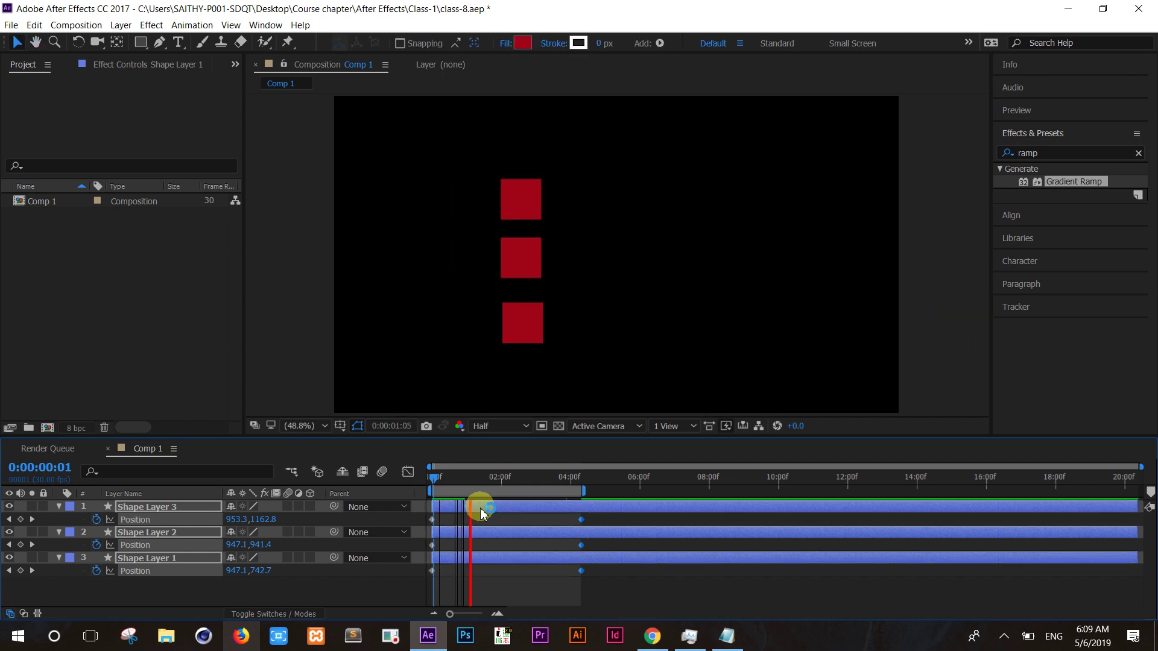
key(space)
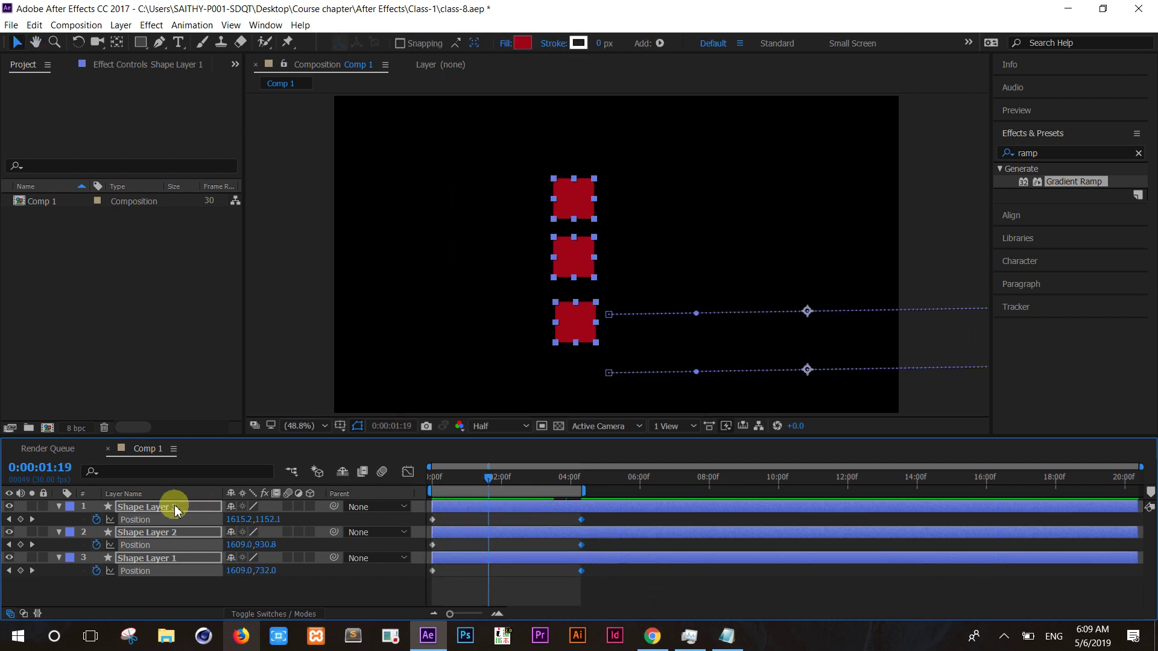
click(165, 595)
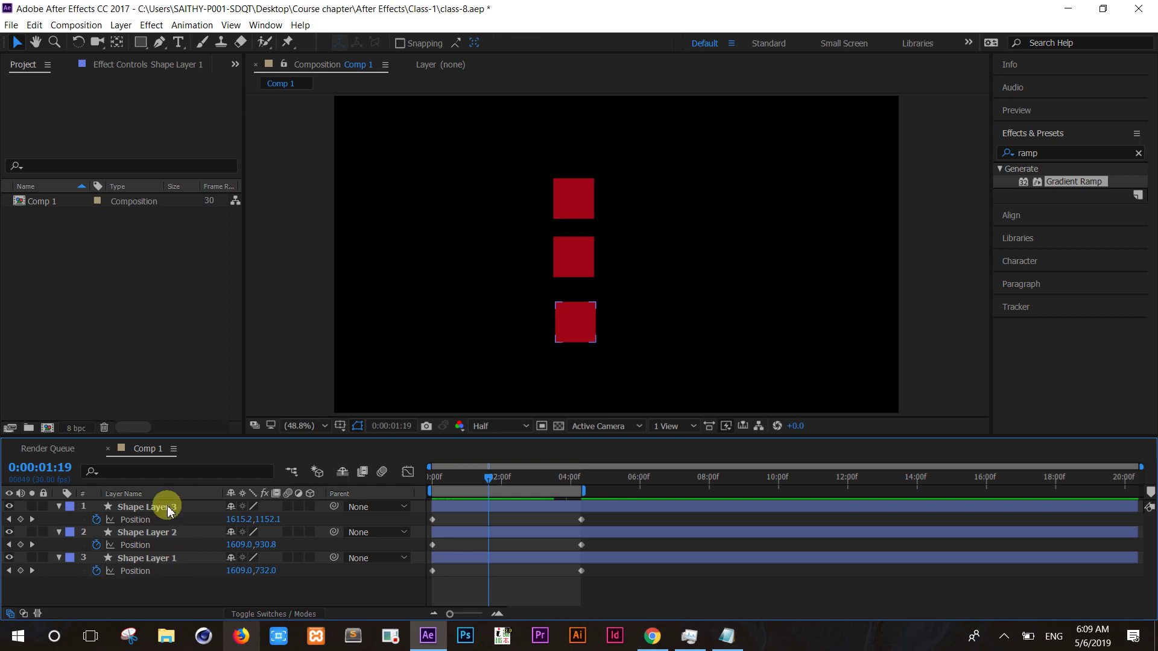
click(168, 506)
right_click(167, 506)
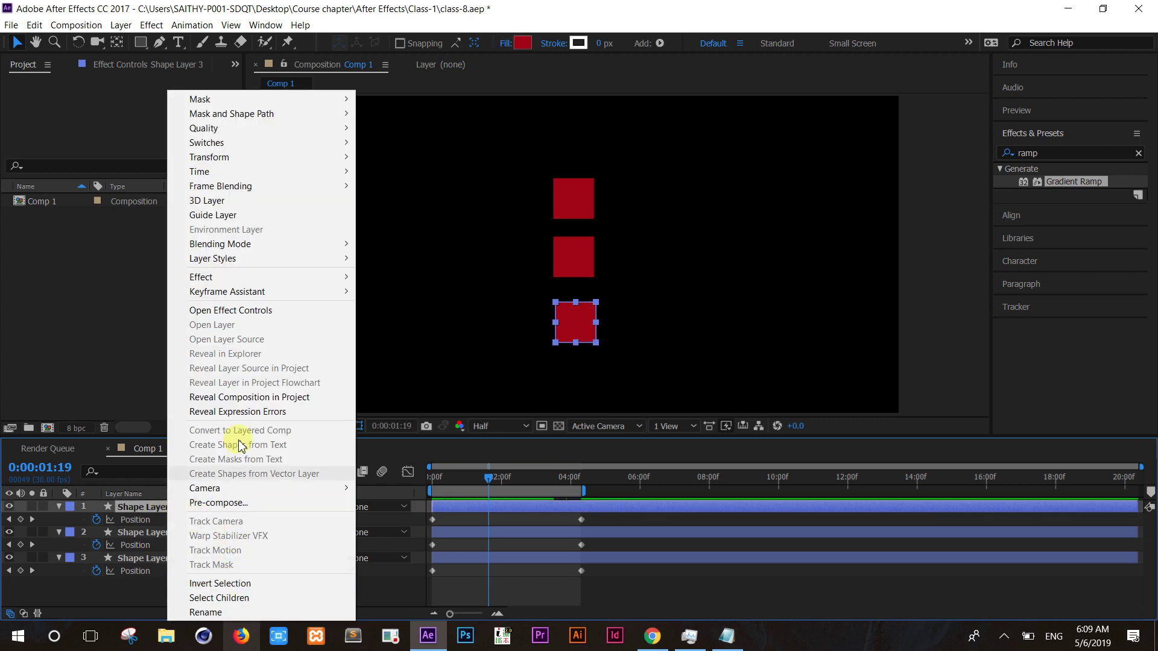
mouse_move(279, 295)
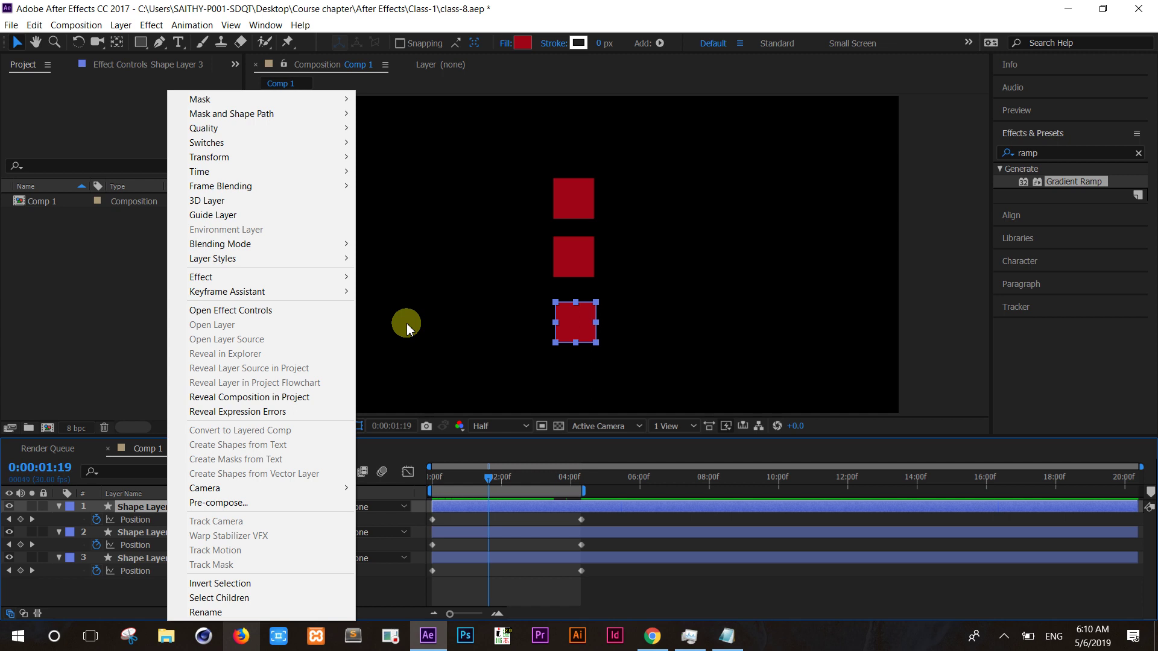
click(657, 594)
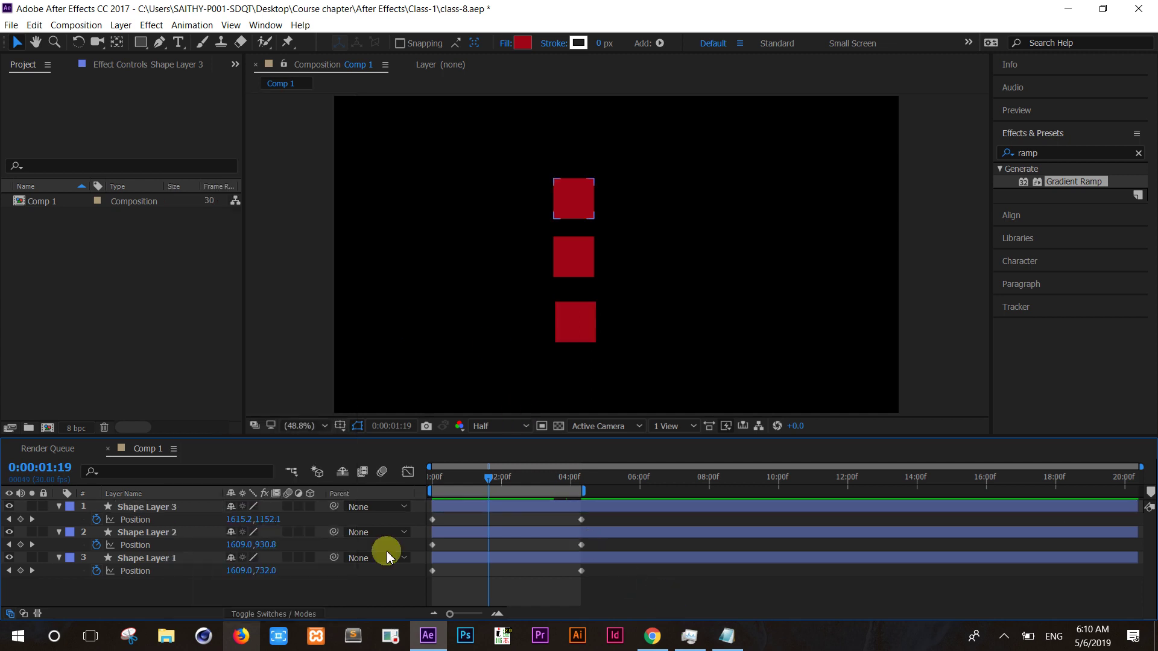
Step: Apply Easy Ease In to Shape Layer 3's first Position keyframe and preview the slide
click(432, 520)
mouse_move(481, 512)
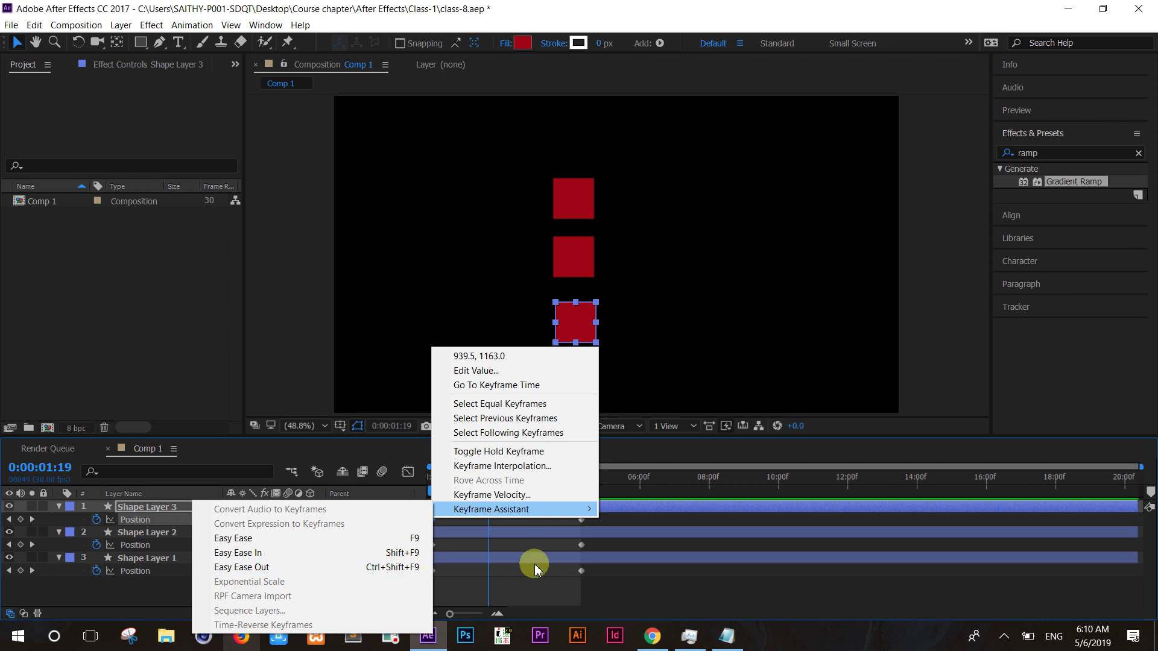
click(657, 573)
drag(488, 478, 428, 479)
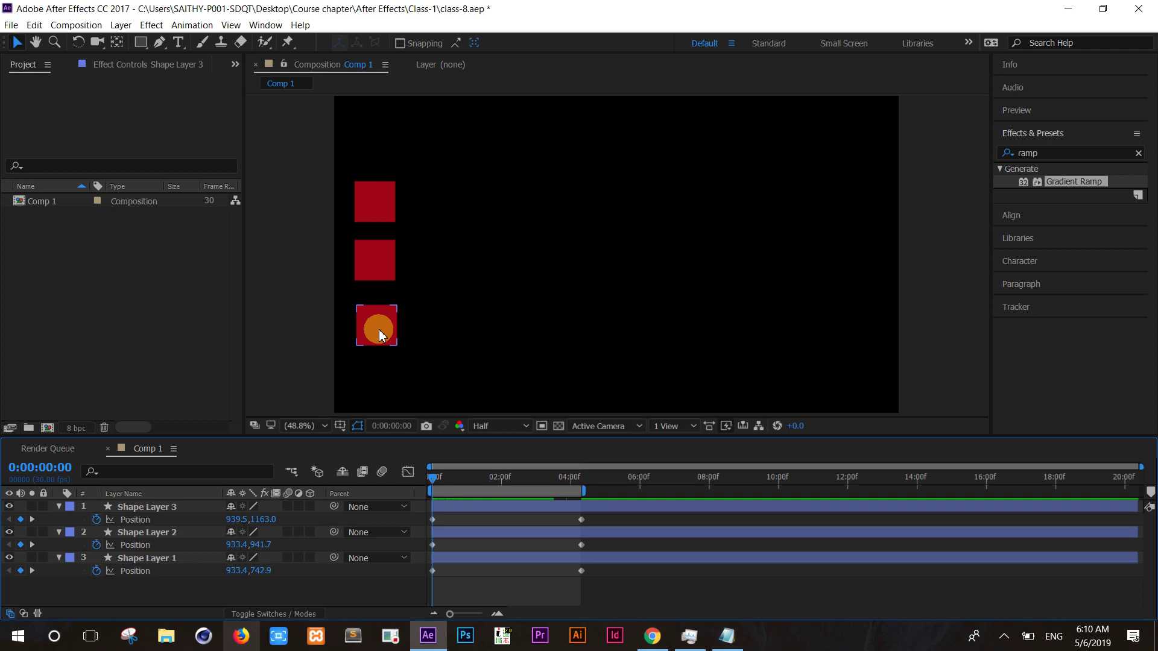
click(424, 499)
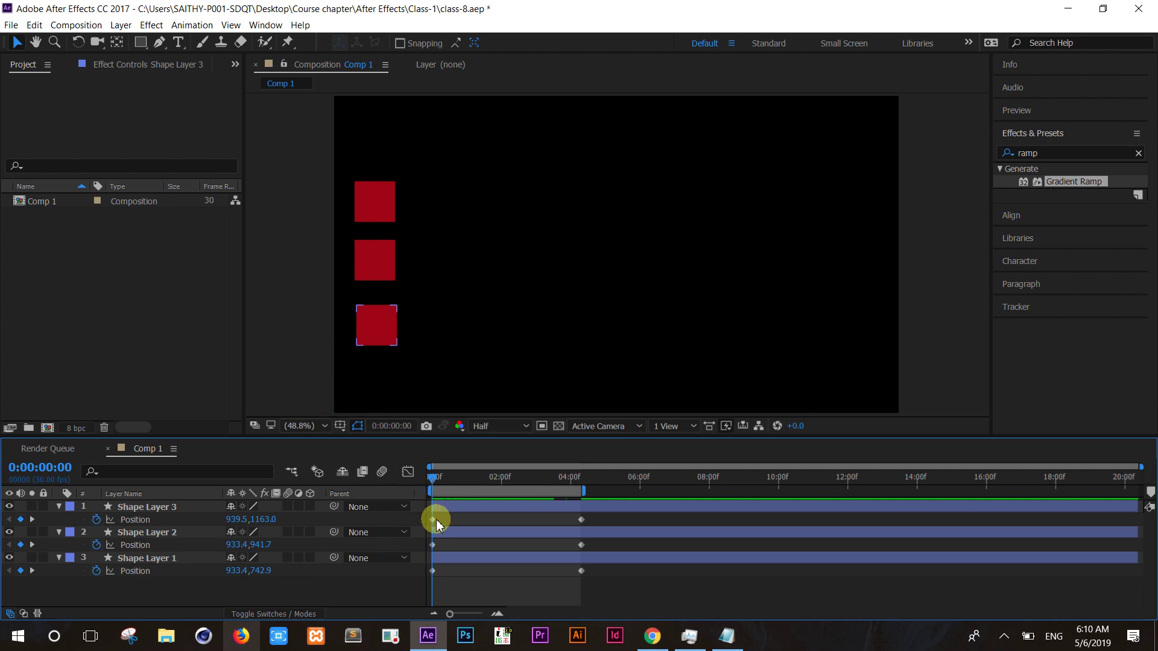
click(432, 520)
right_click(433, 520)
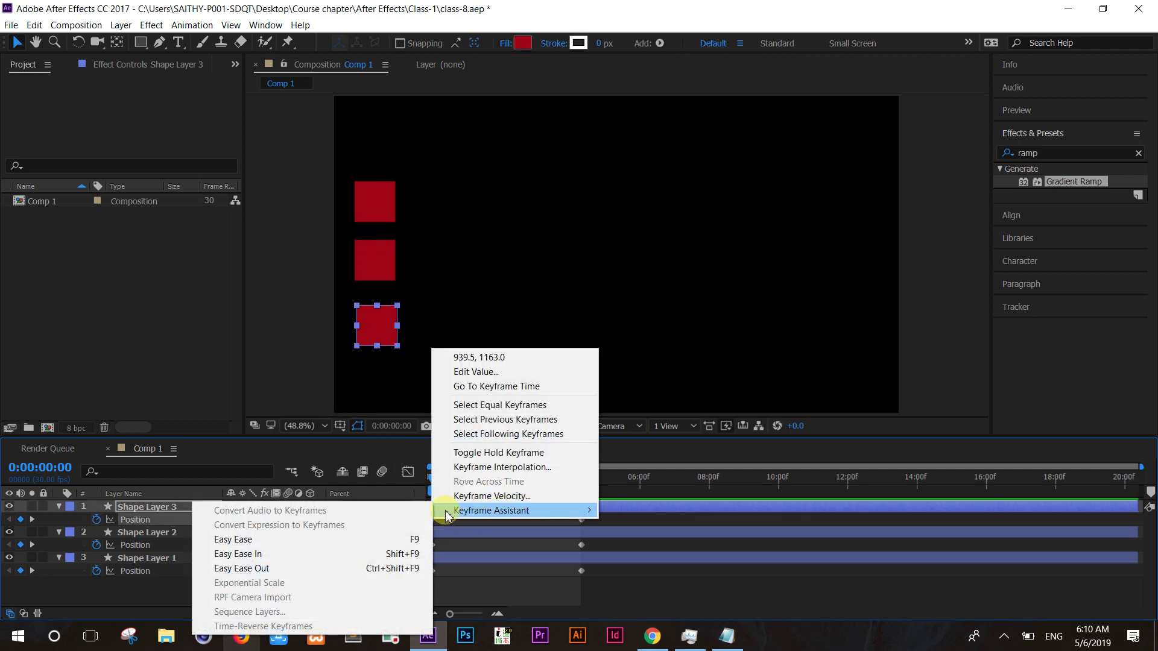
click(358, 553)
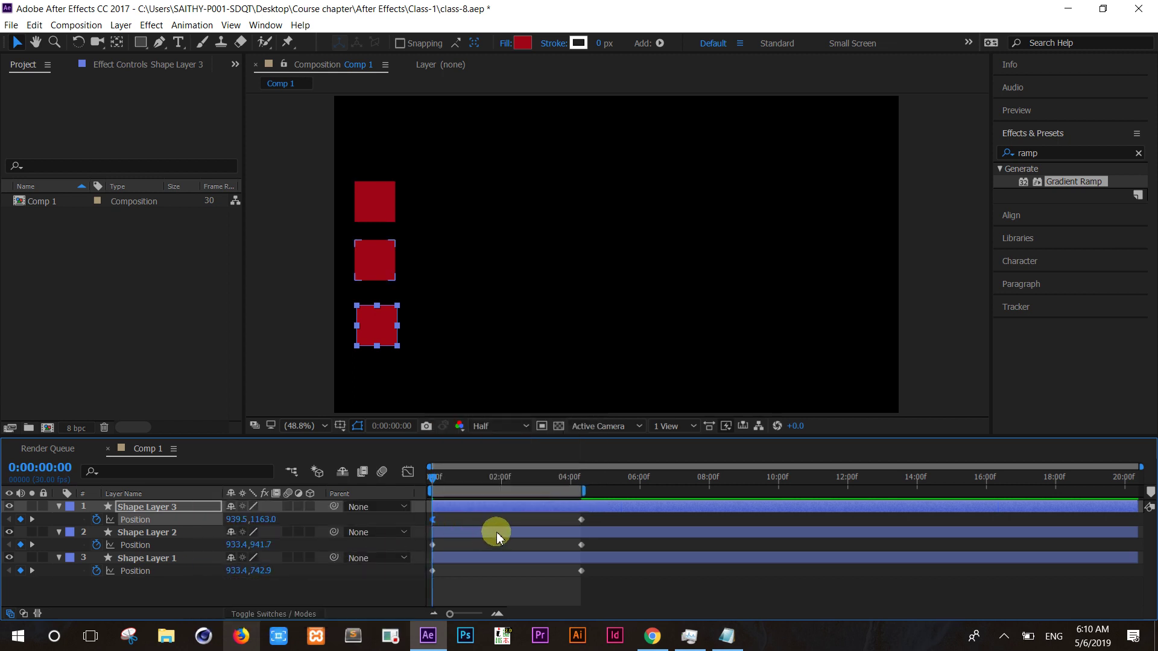
key(space)
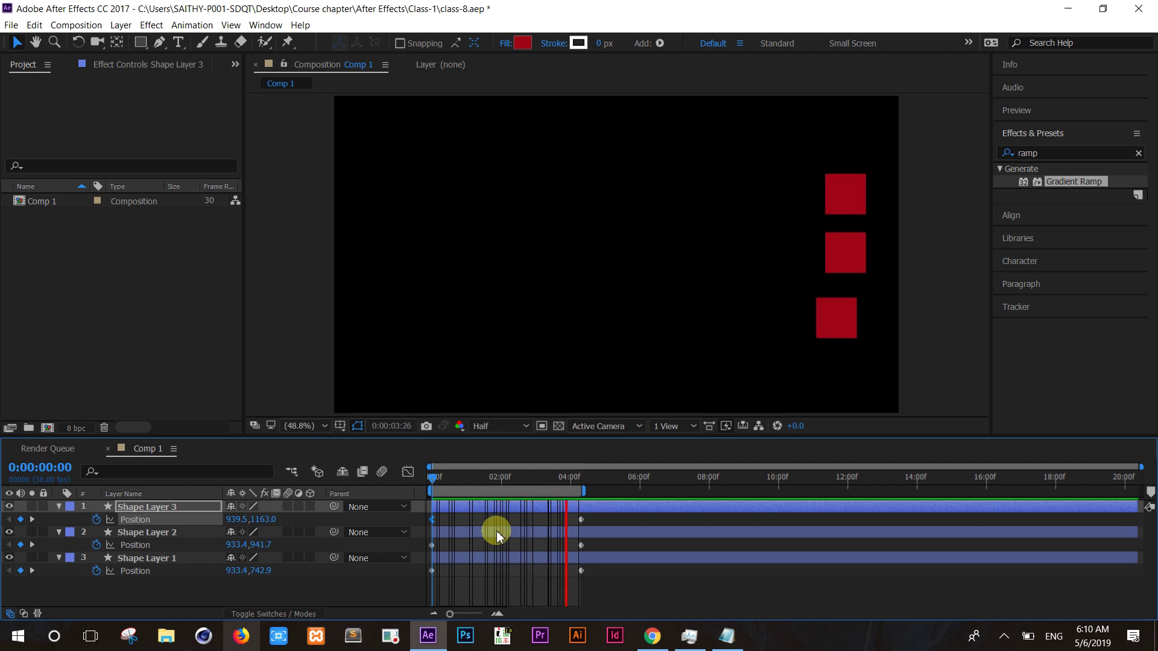
key(space)
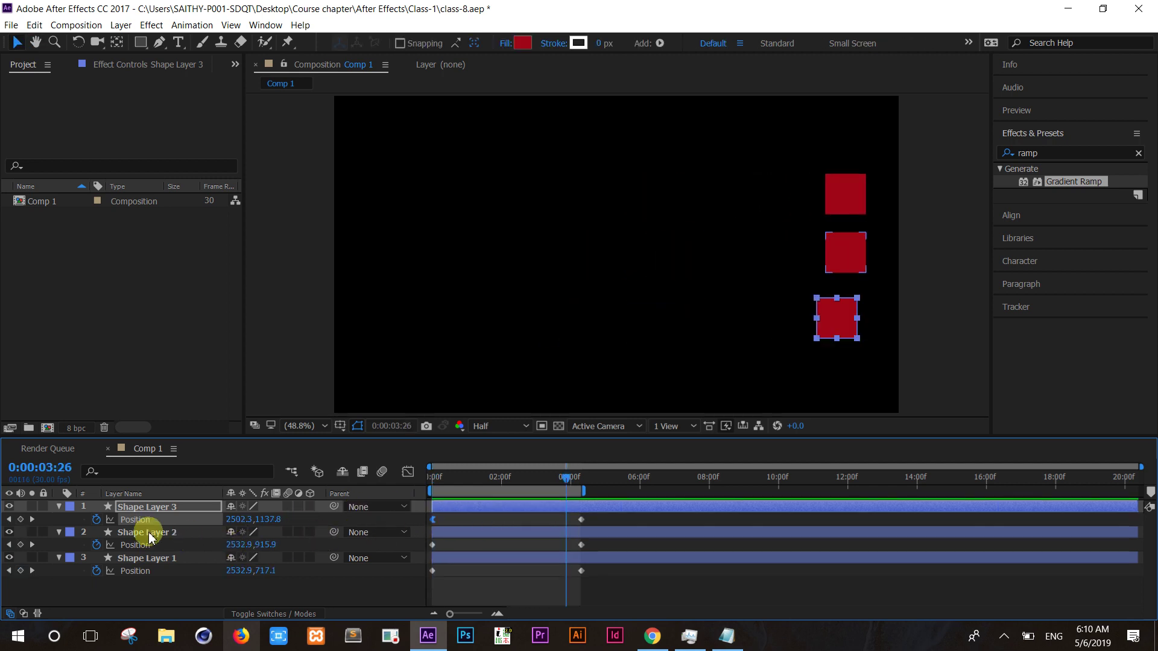
Step: Give Shape Layer 2's Position keyframe an Easy Ease In and preview the slide
click(433, 545)
right_click(432, 545)
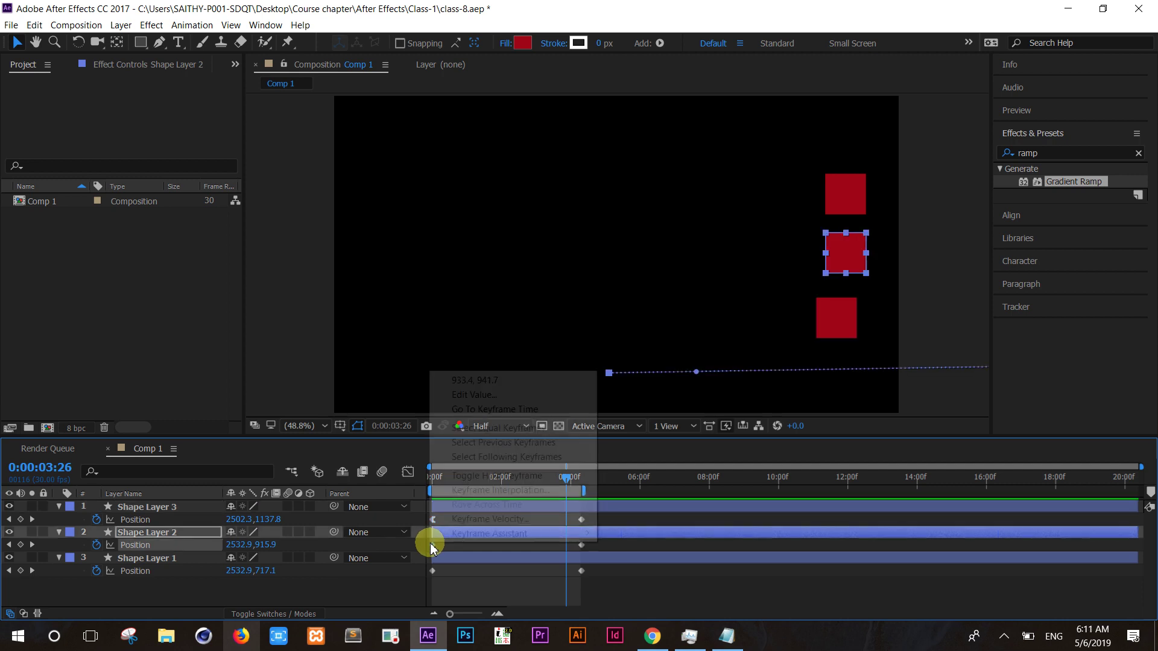
mouse_move(449, 536)
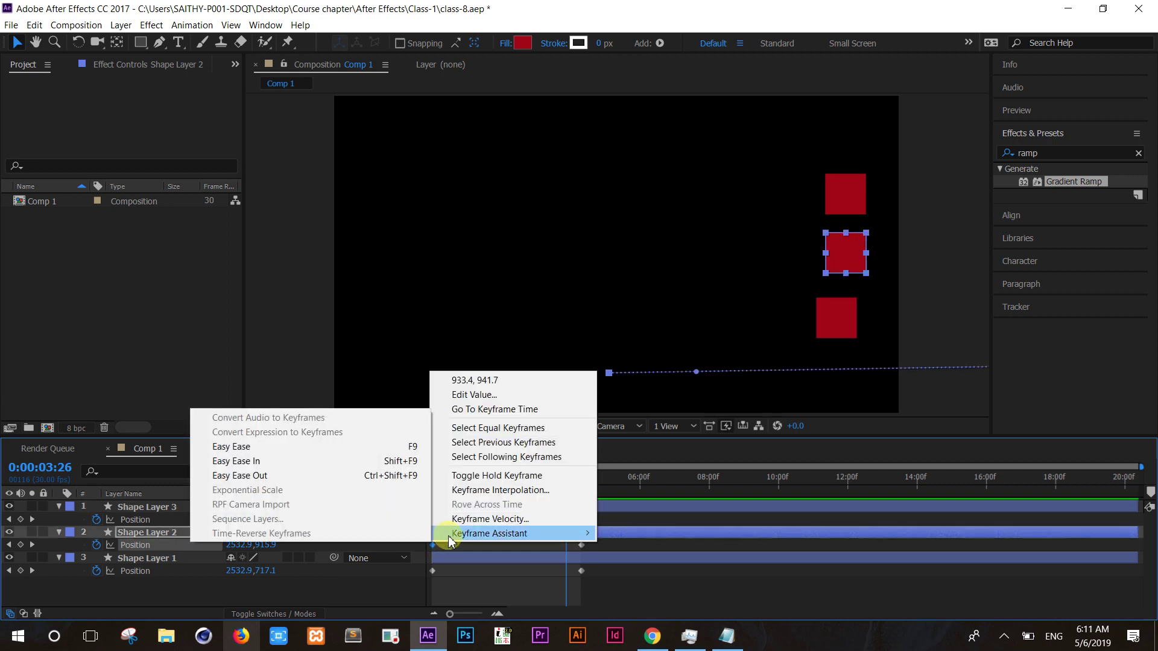
click(353, 462)
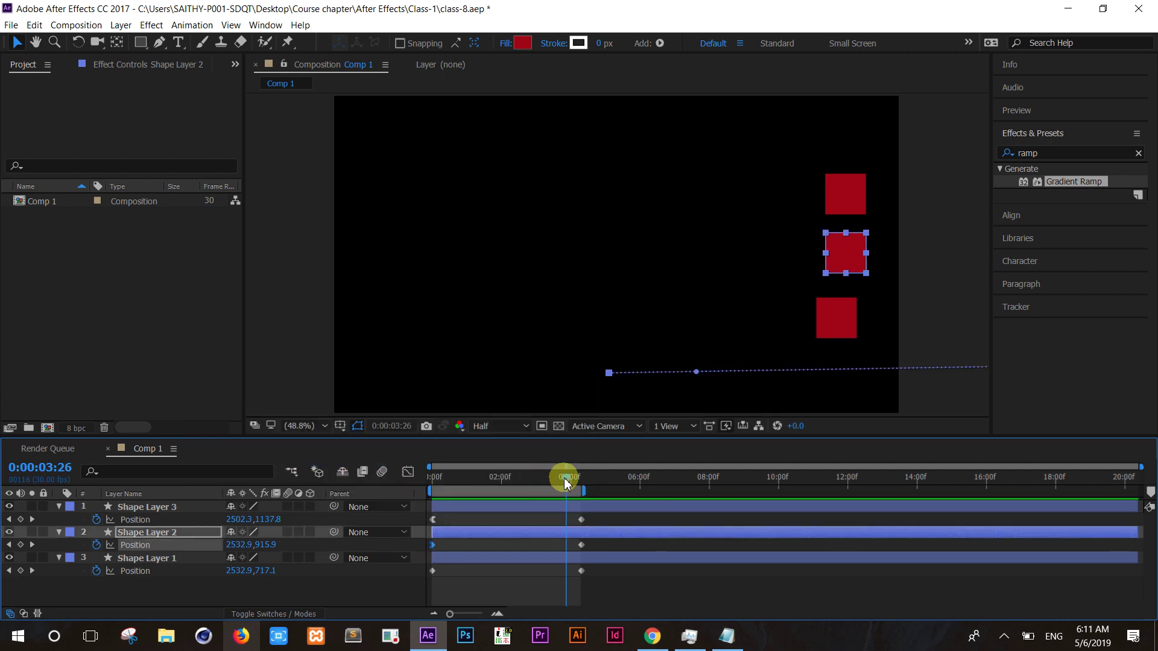
drag(568, 478, 402, 486)
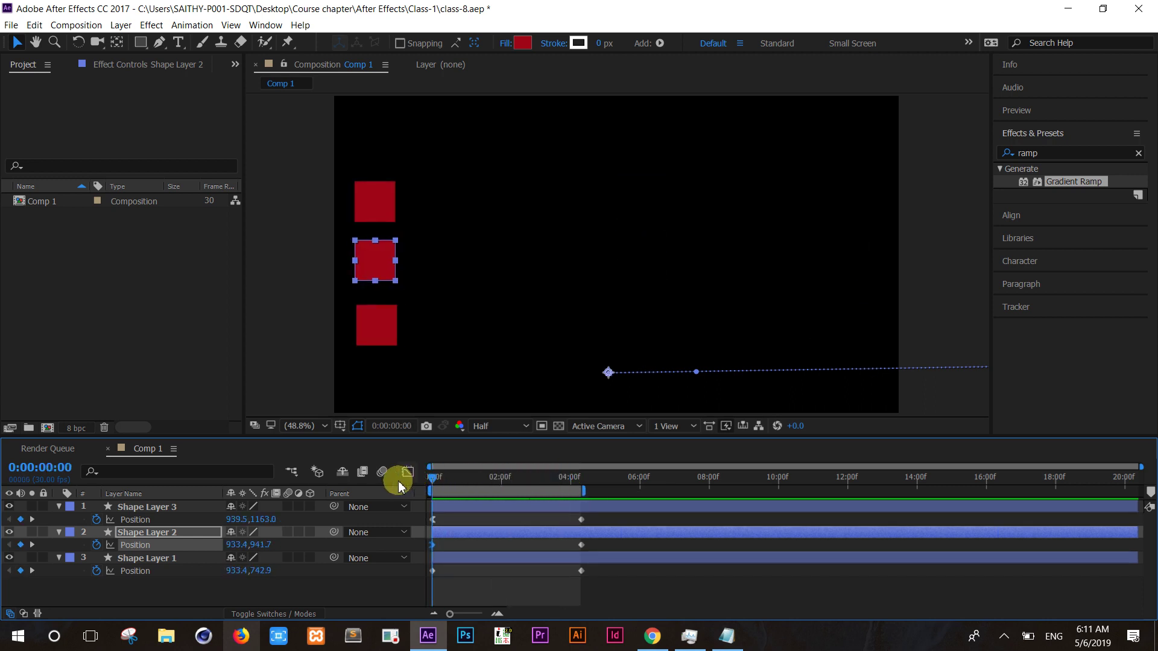
key(space)
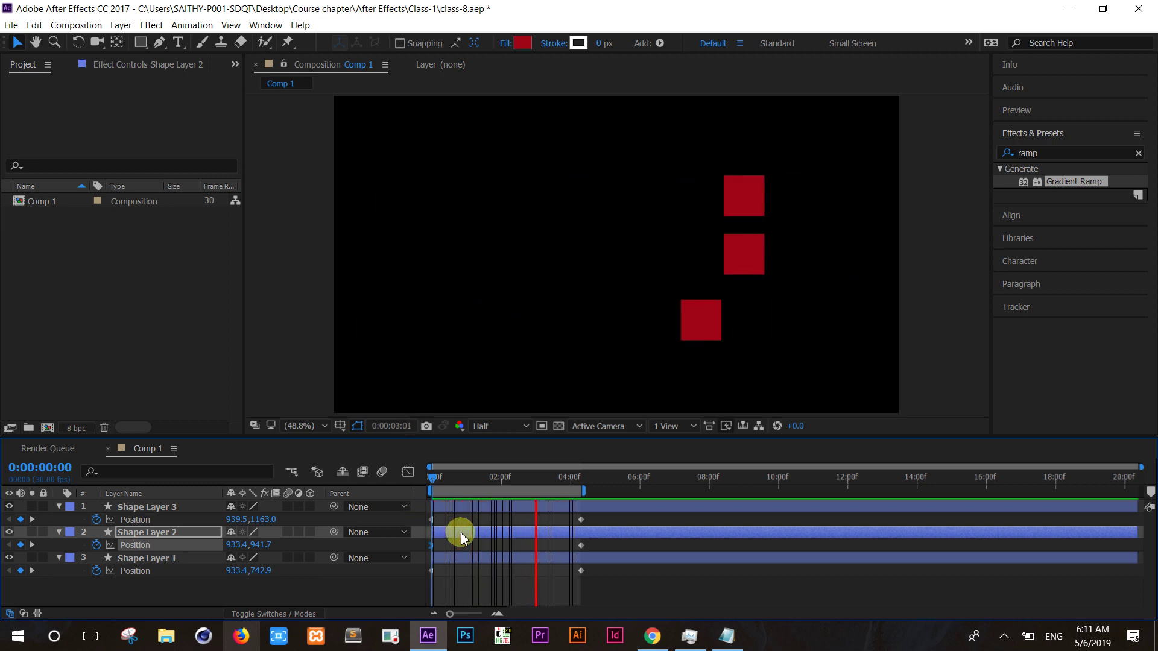
key(space)
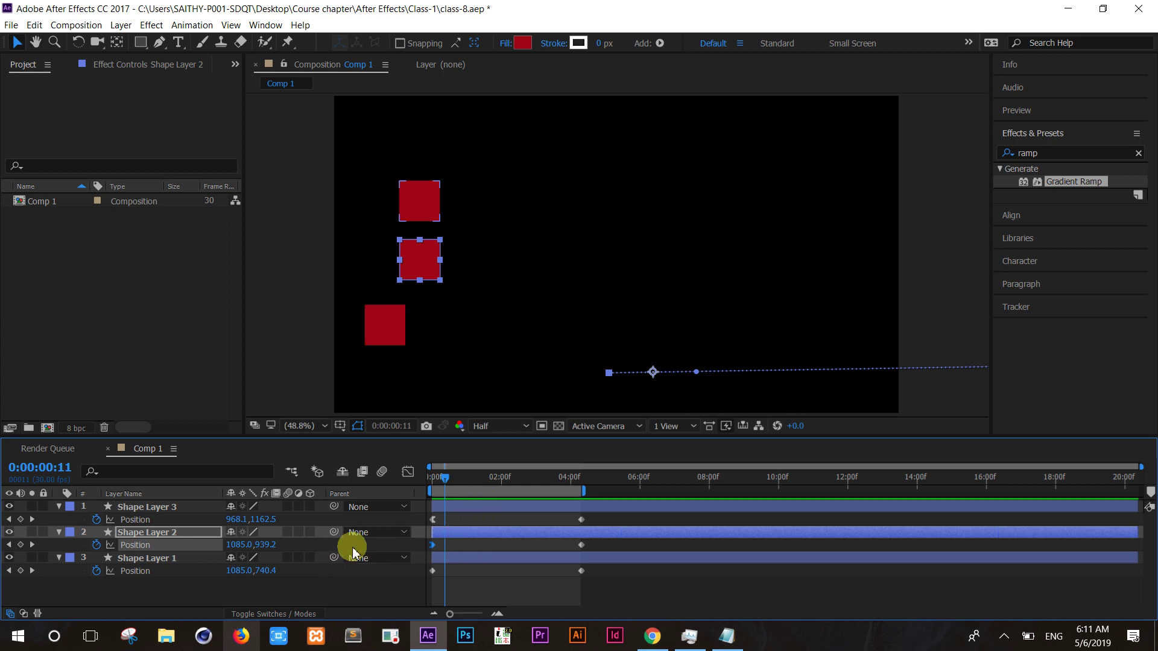
Step: Reapply the ease-in to Shape Layer 2's keyframe, preview again, and return to frame 0
right_click(433, 544)
mouse_move(450, 534)
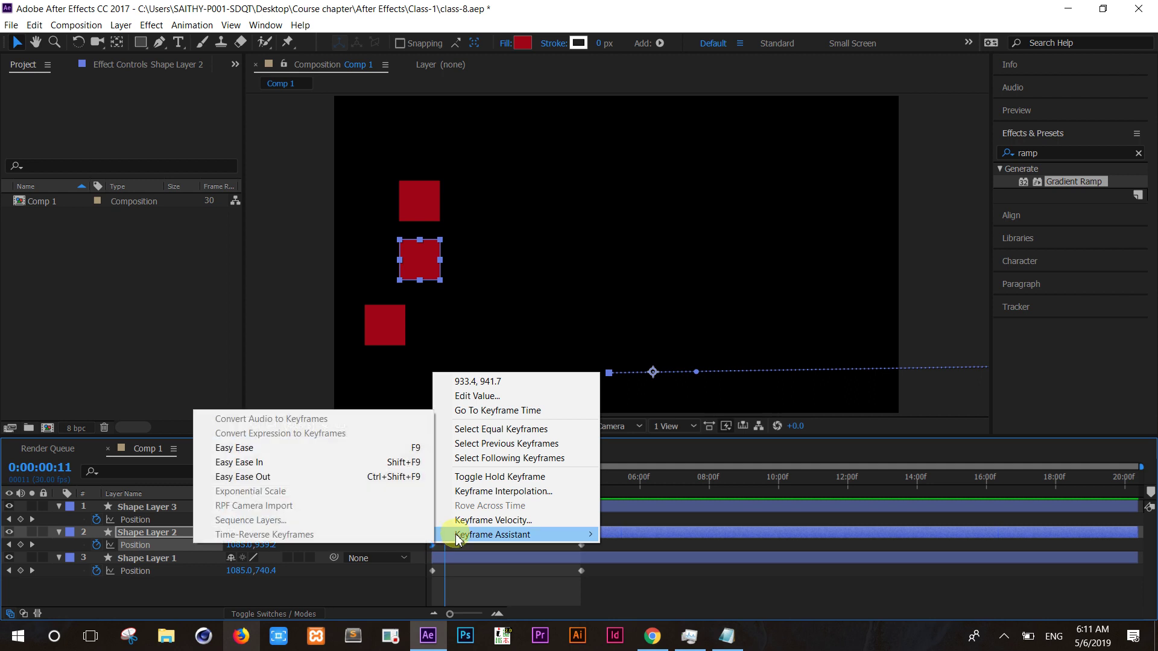
click(311, 463)
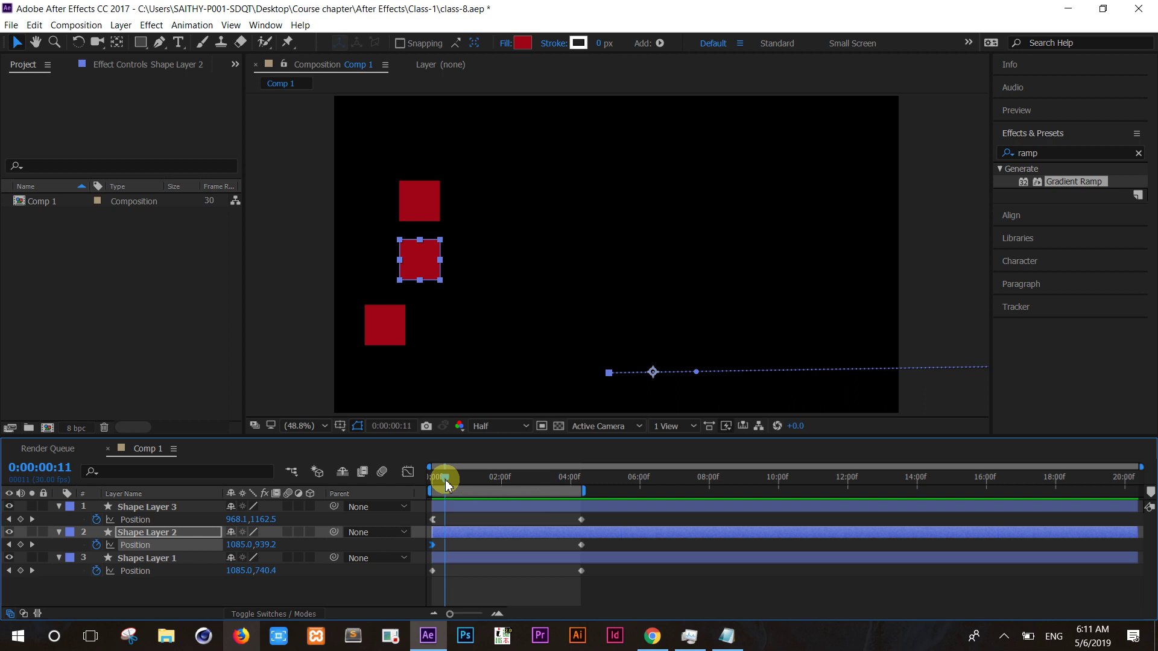
drag(445, 480, 374, 482)
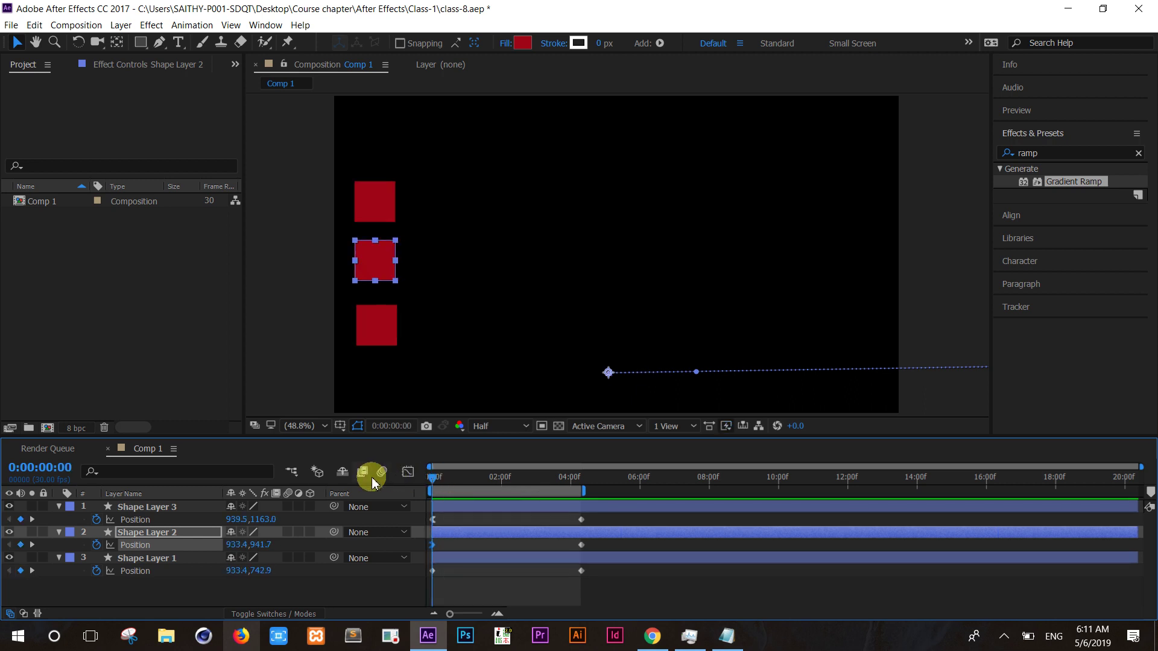
key(space)
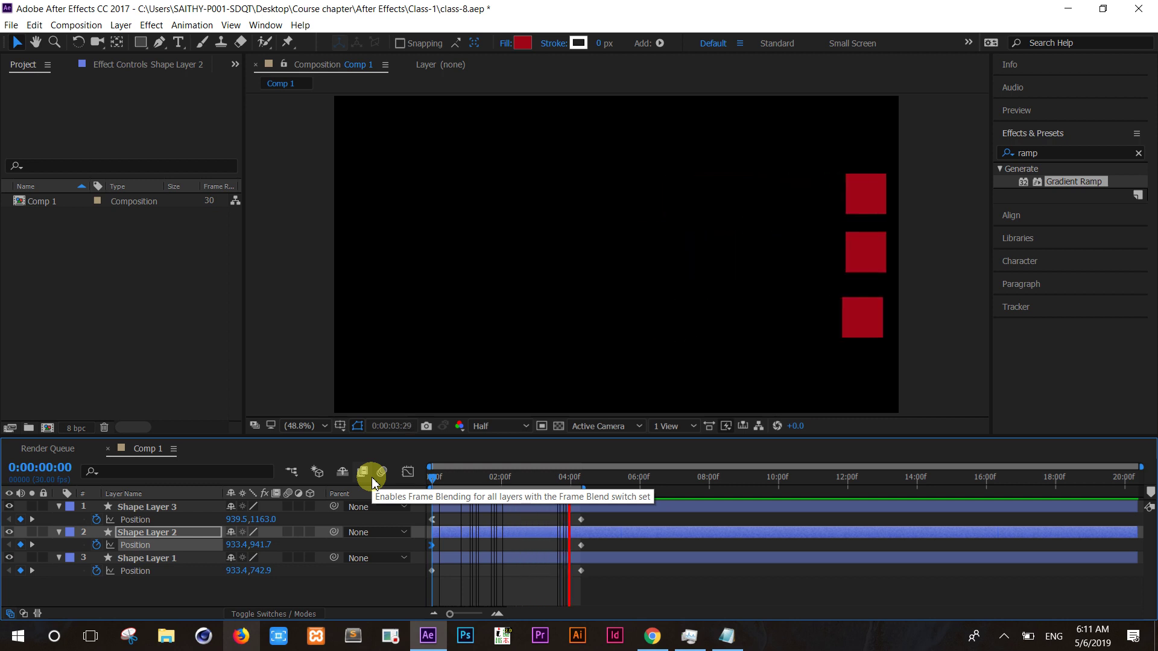
key(space)
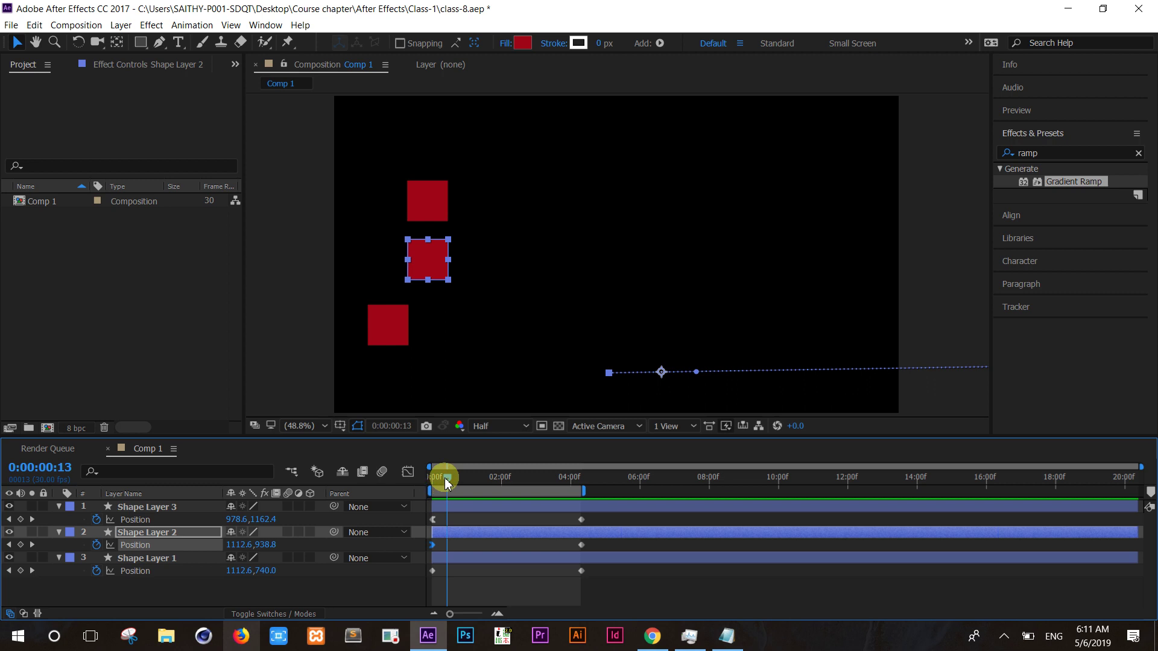
drag(446, 481, 415, 489)
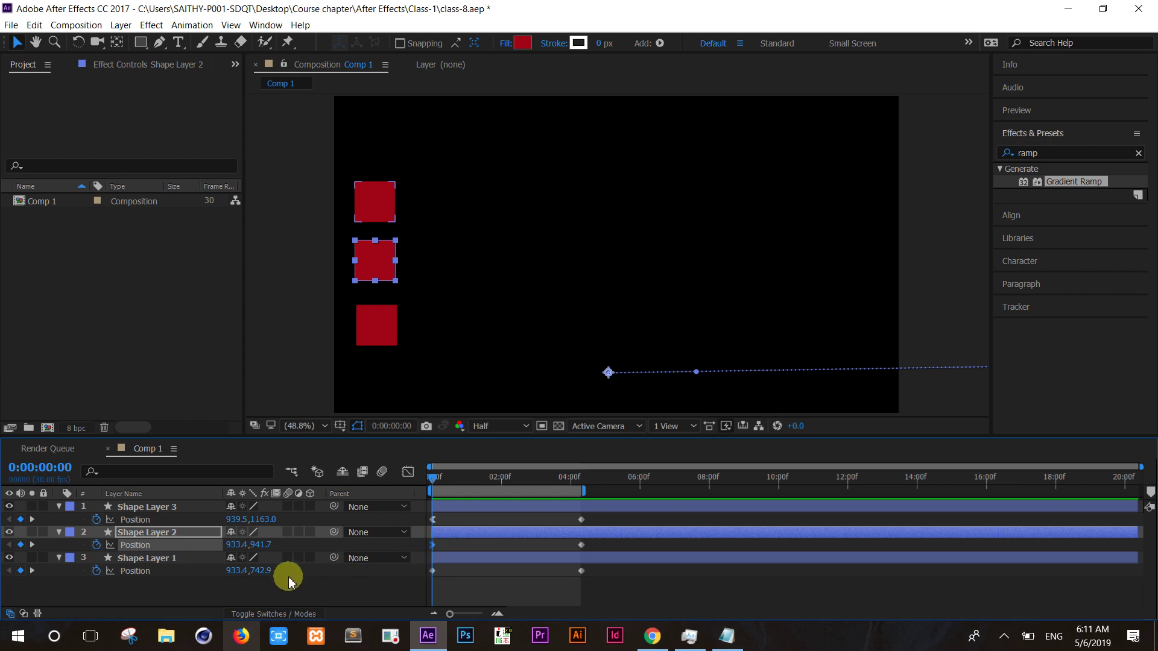
Step: Apply Easy Ease to both of Shape Layer 1's Position keyframes and preview the staggered slide
click(184, 573)
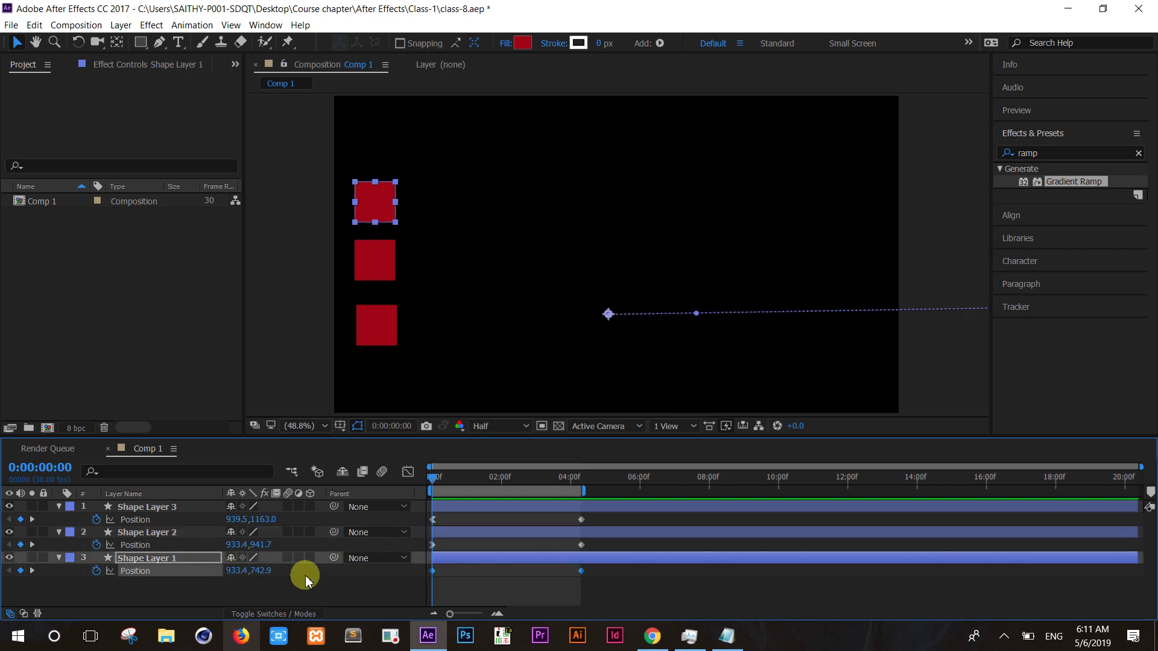
right_click(433, 570)
mouse_move(435, 556)
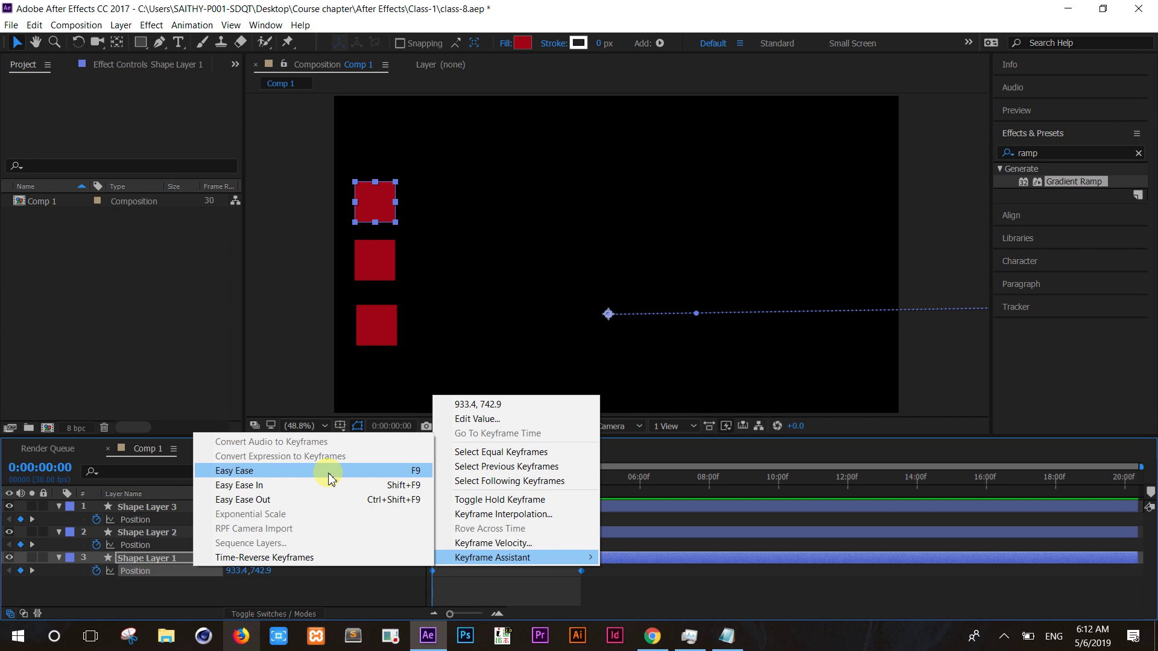
click(330, 477)
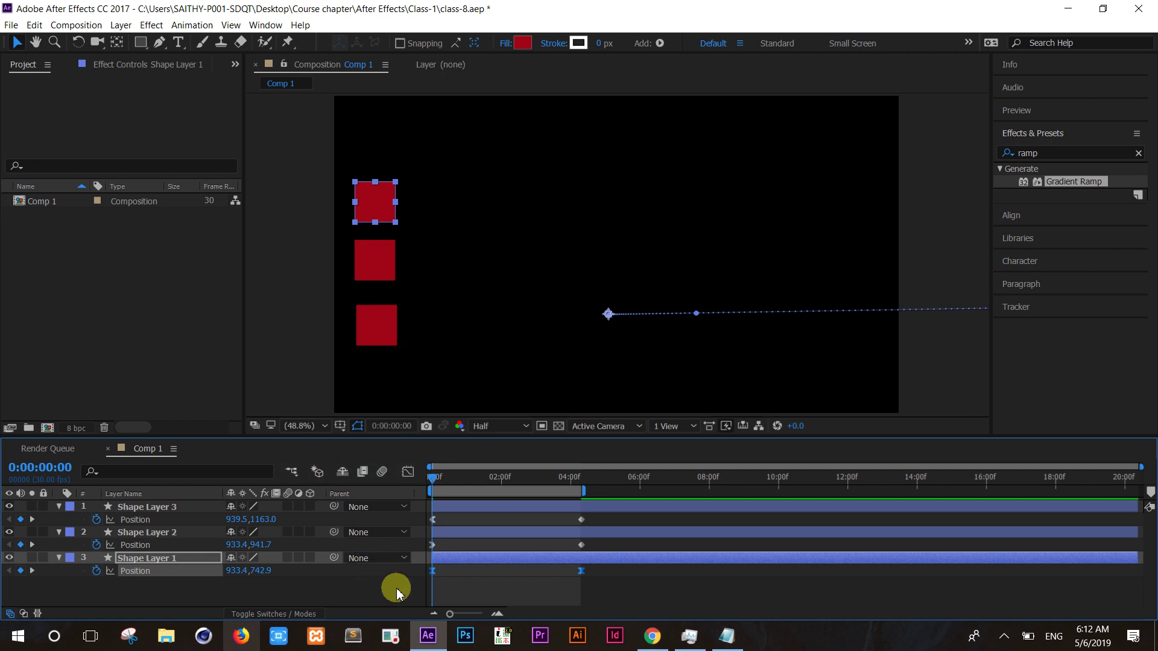
key(space)
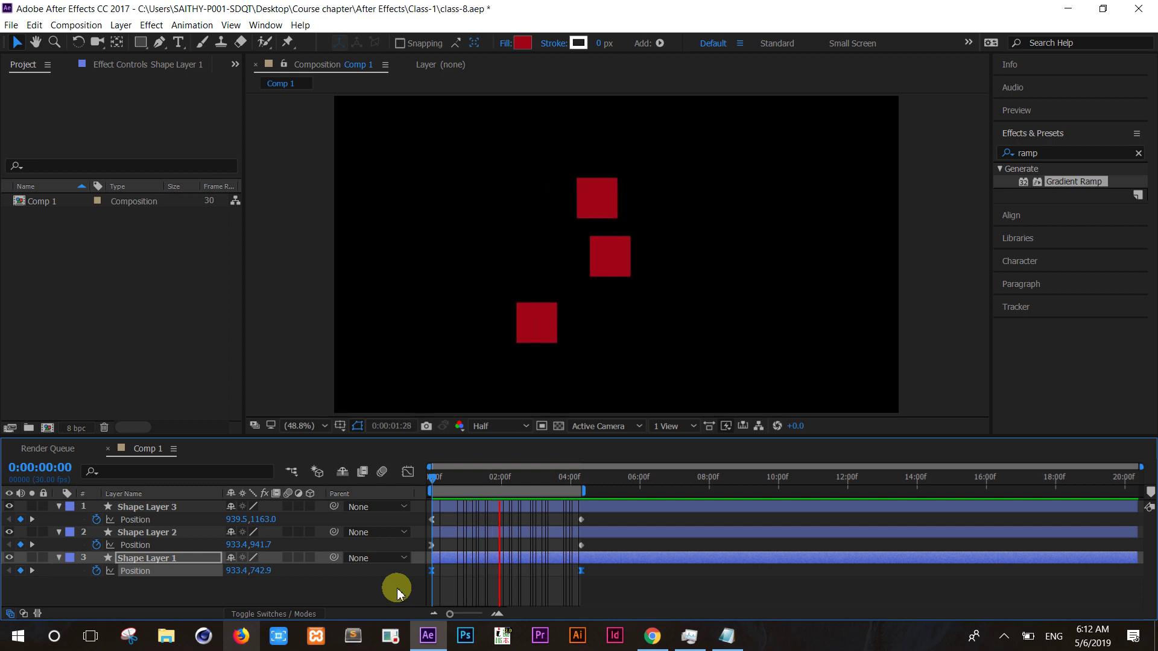
key(space)
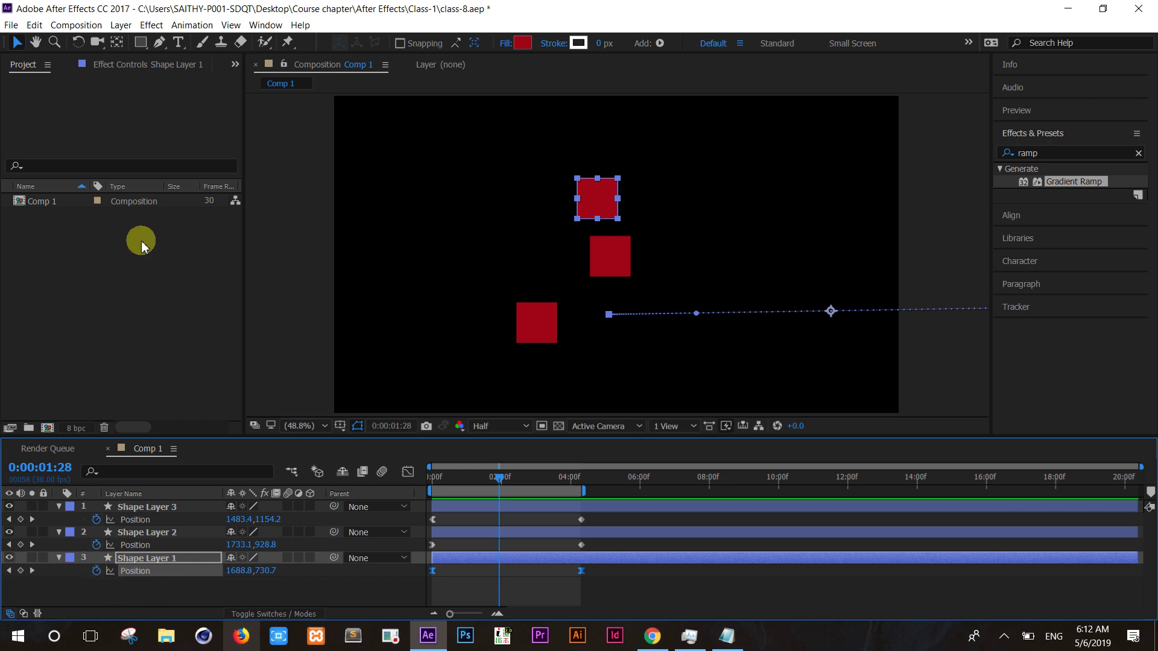
Step: Collapse the properties of Shape Layers 3, 2 and 1 in the timeline
click(140, 272)
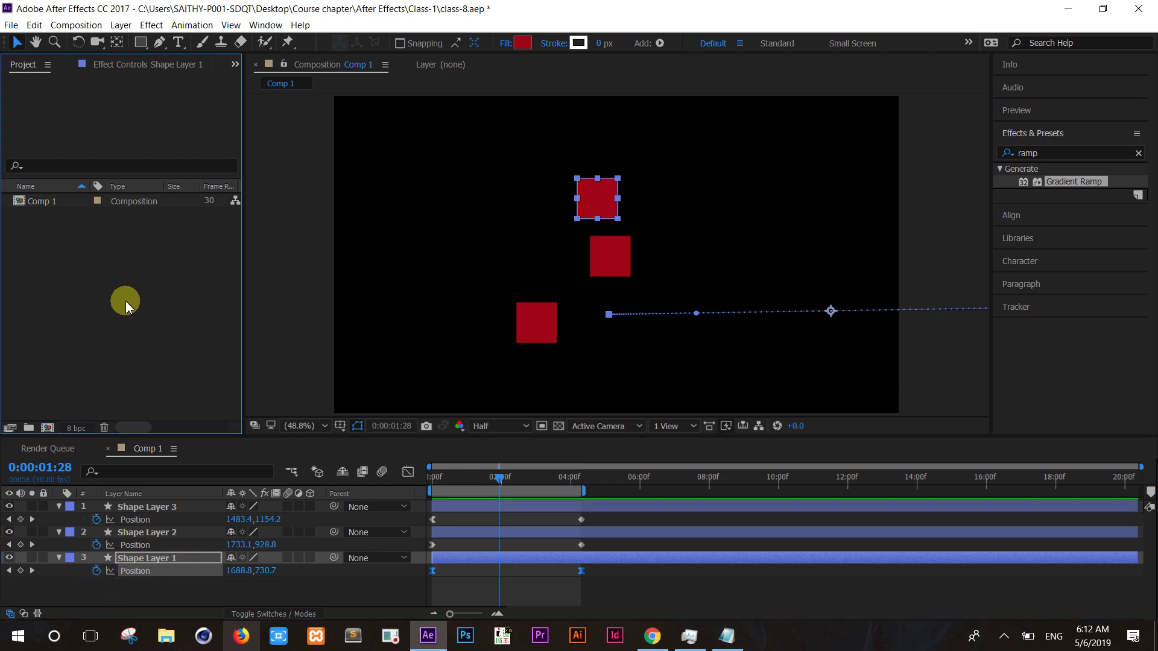
click(59, 508)
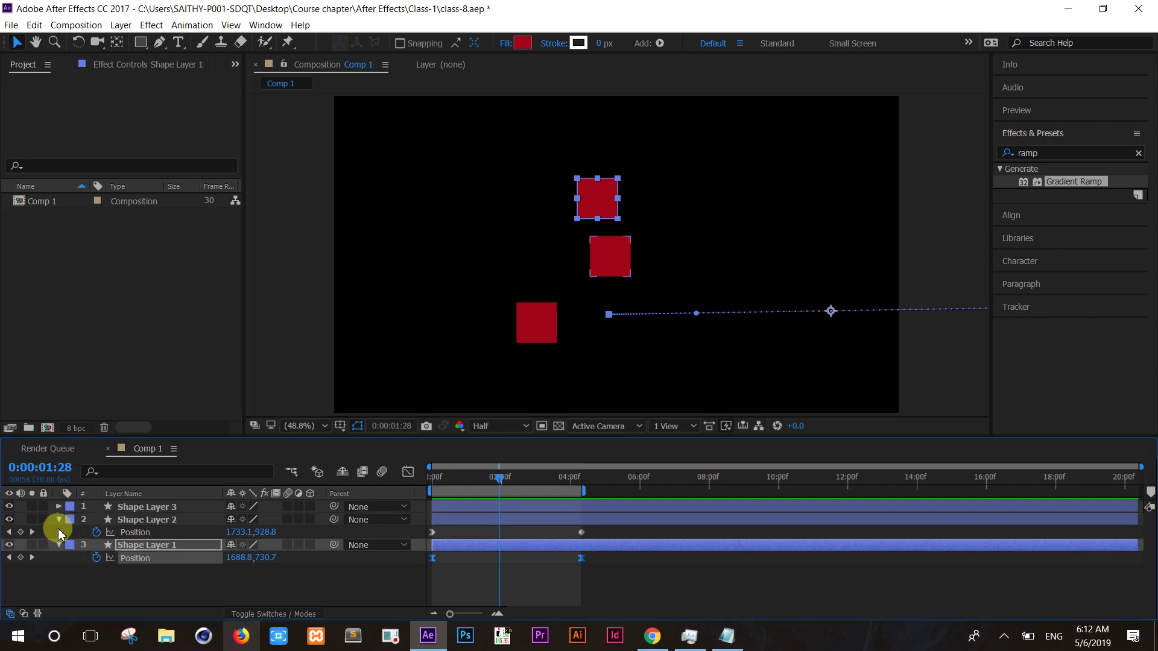
click(59, 519)
click(59, 533)
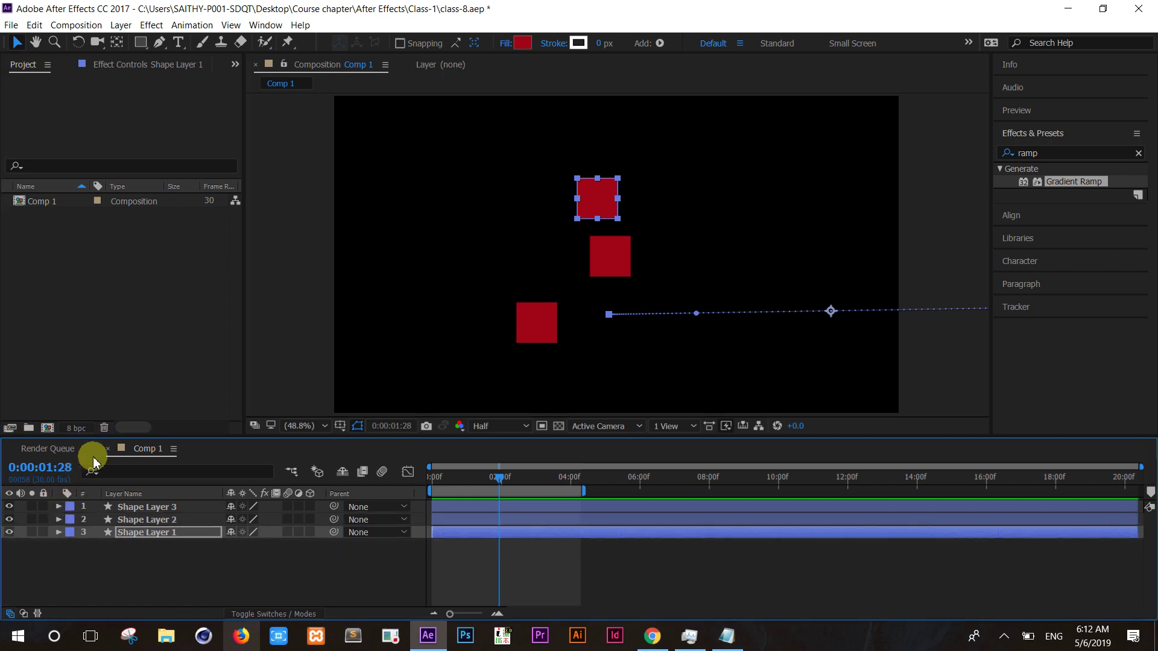
Step: Create Comp 2 at 100 x 400 px with a black background
click(76, 26)
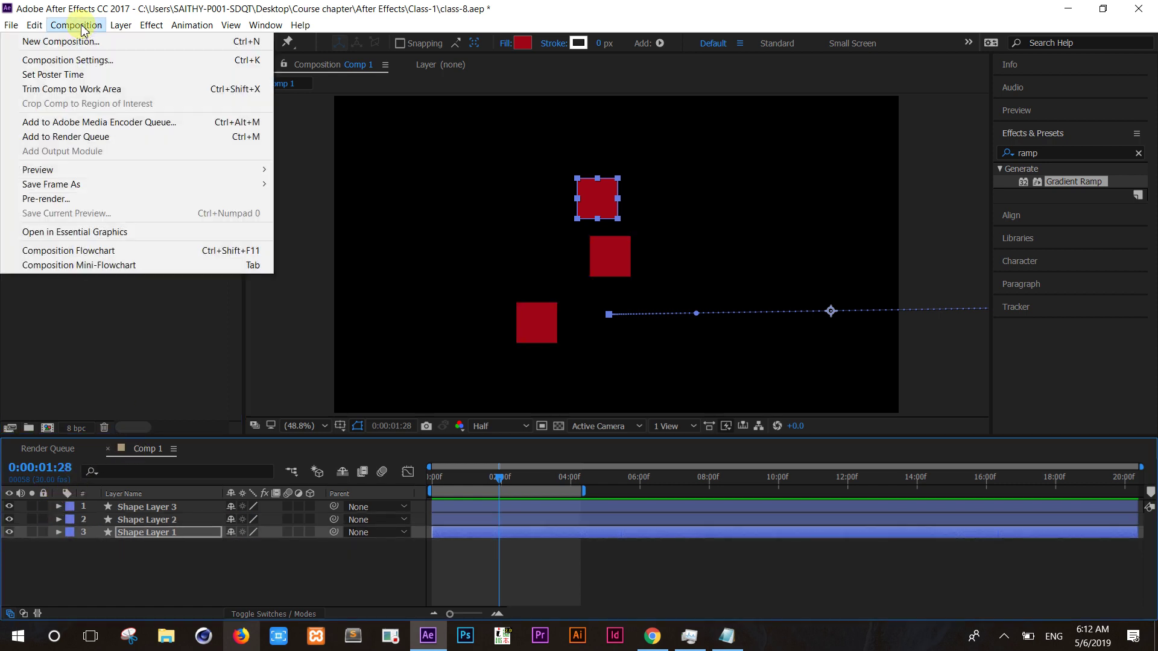
click(89, 42)
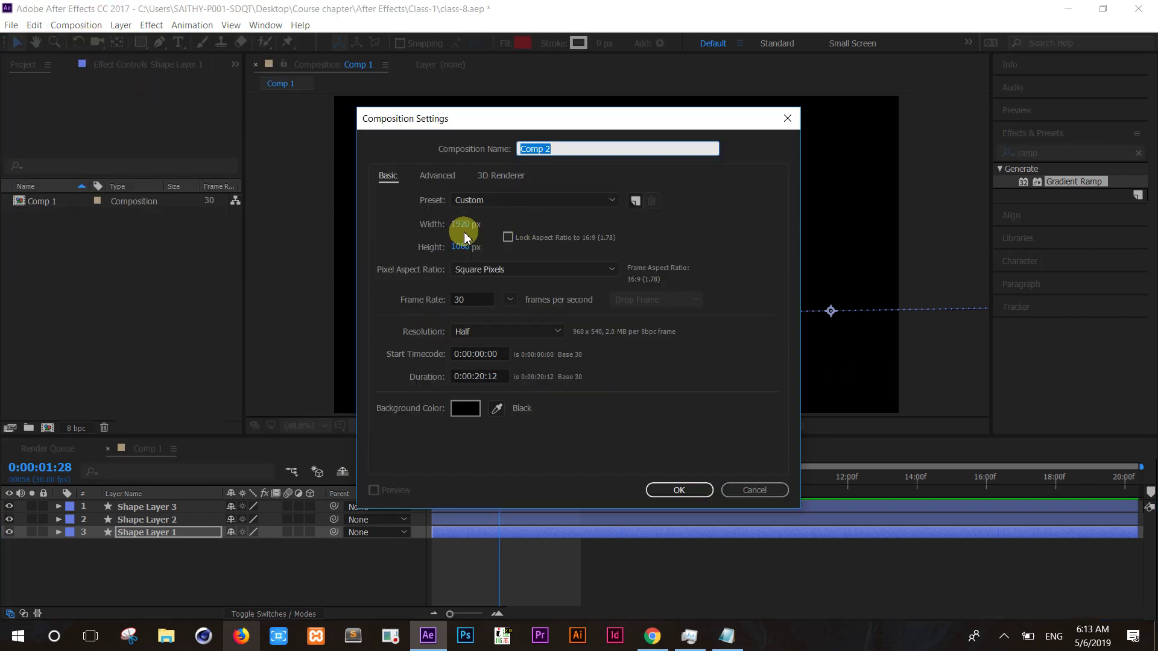
click(458, 224)
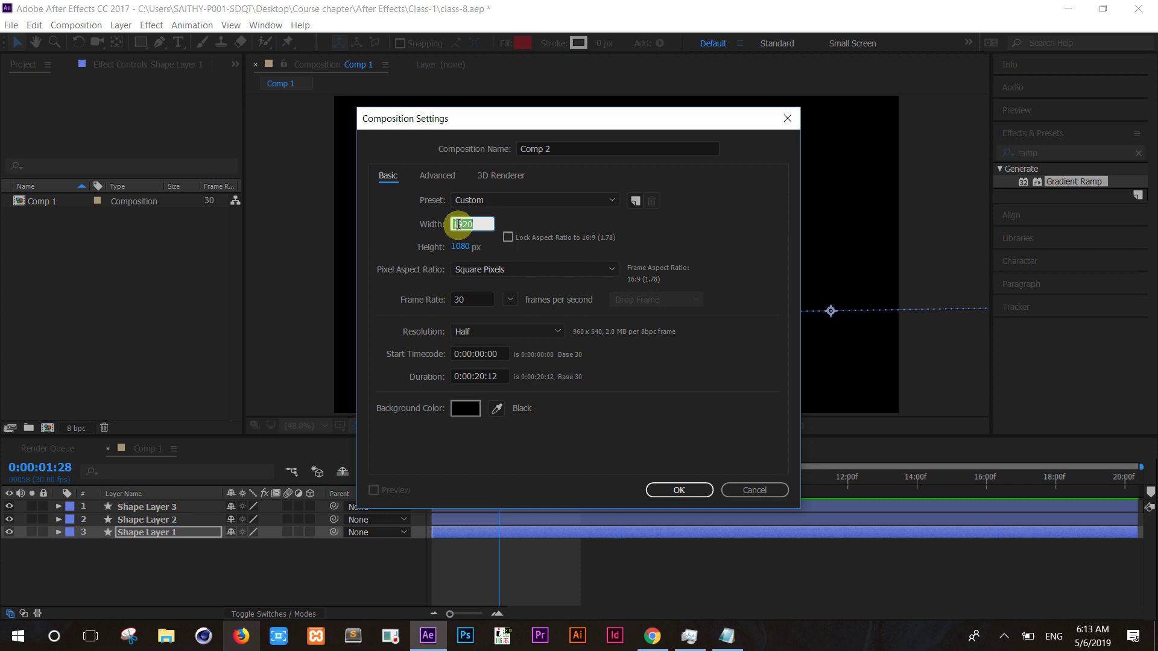
text(10)
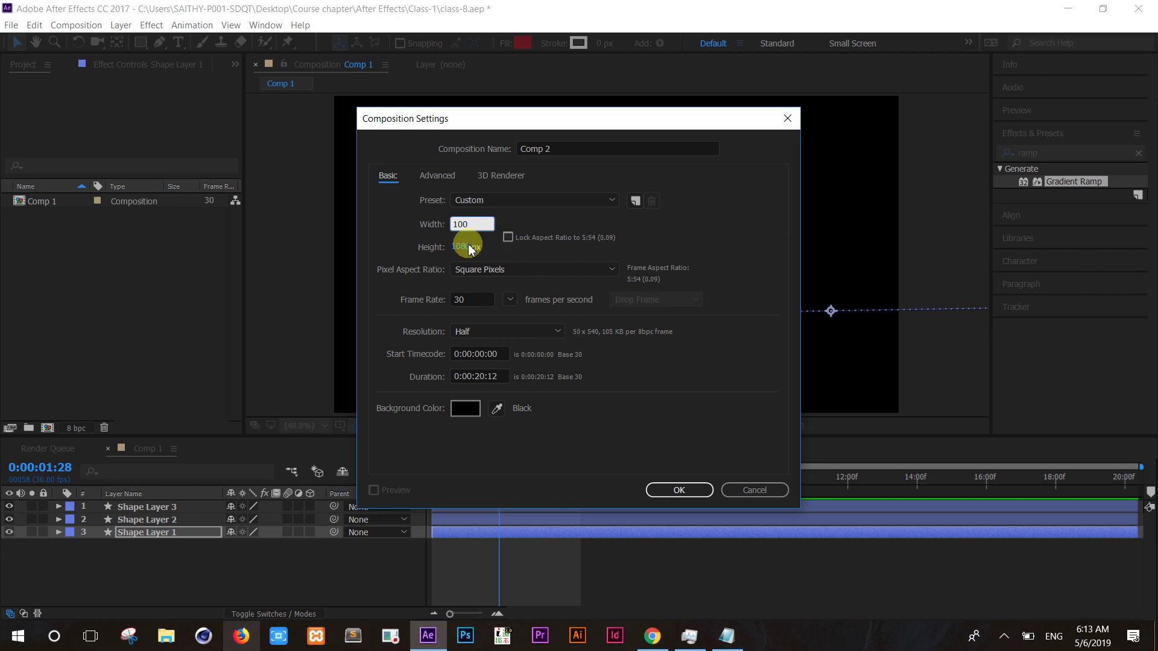
click(466, 245)
text(400)
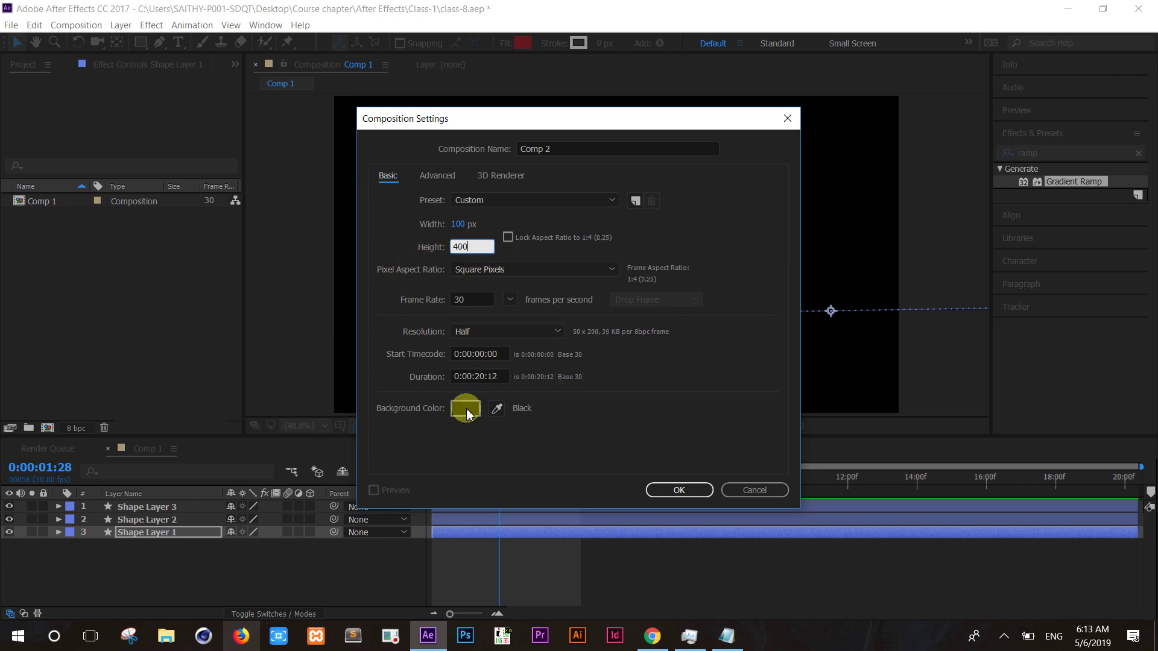
click(467, 412)
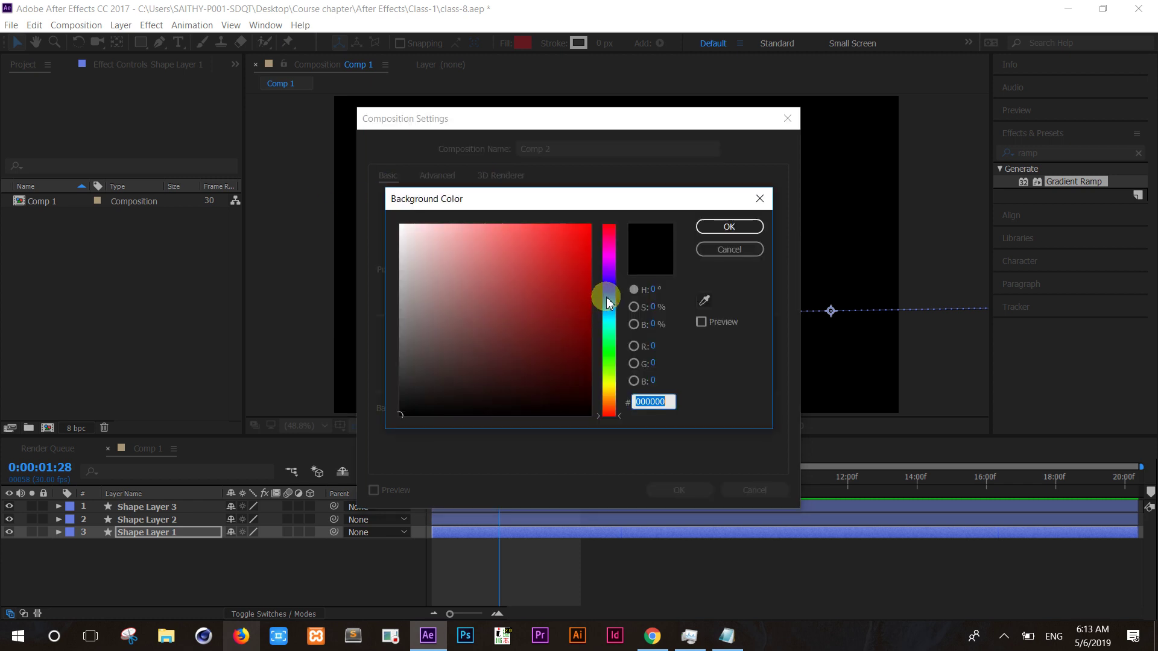
click(608, 302)
click(729, 227)
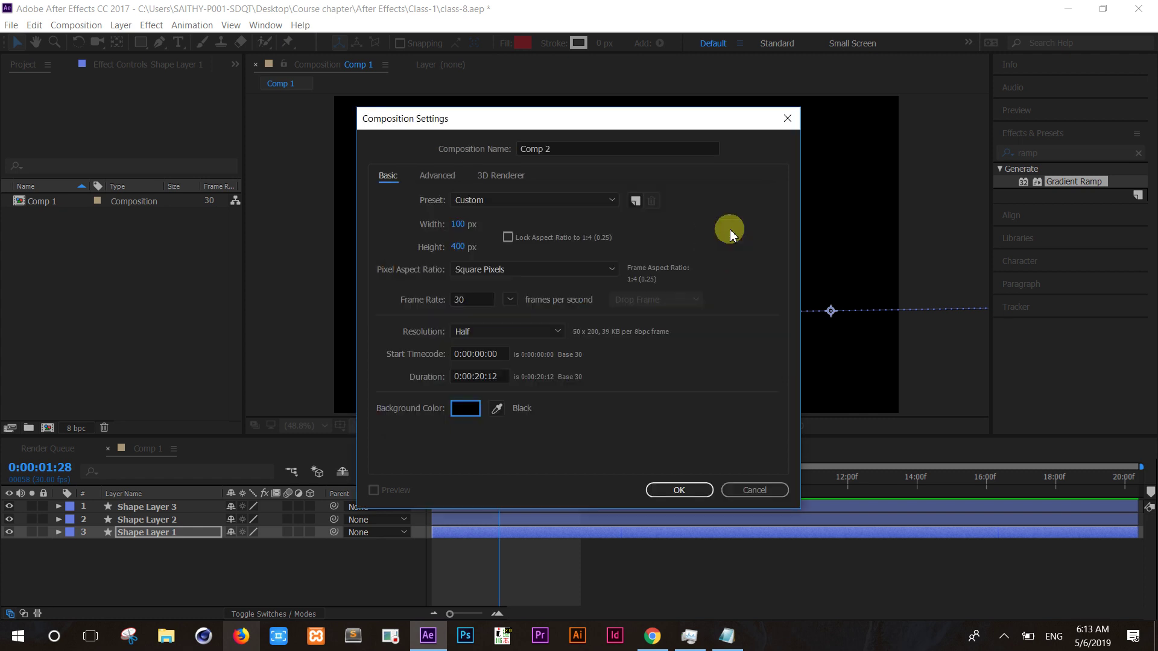
click(679, 490)
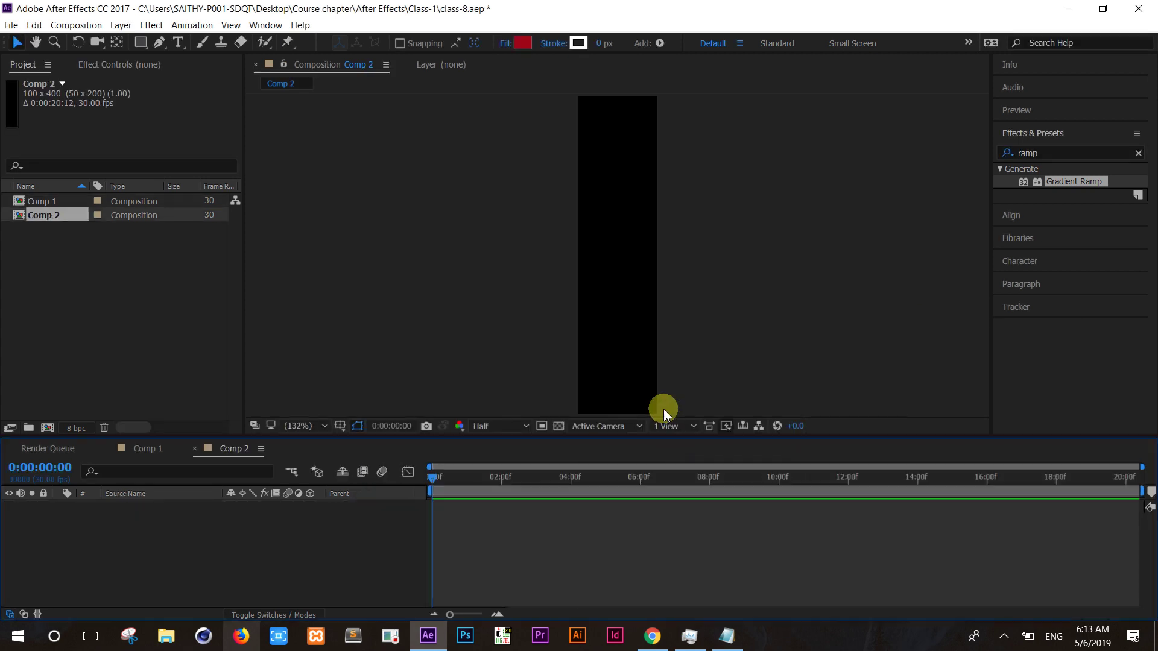
Step: Bring Comp 1 back into the viewer at frame 0 with the shape layers deselected
click(426, 66)
click(338, 66)
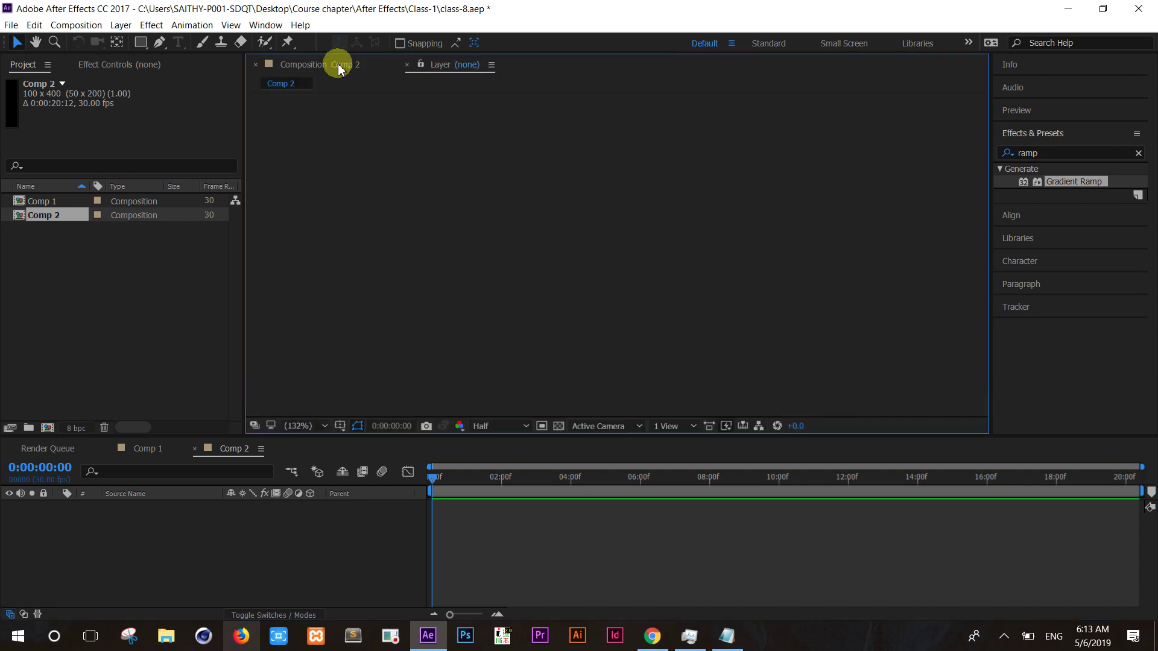
click(422, 66)
drag(407, 68, 408, 69)
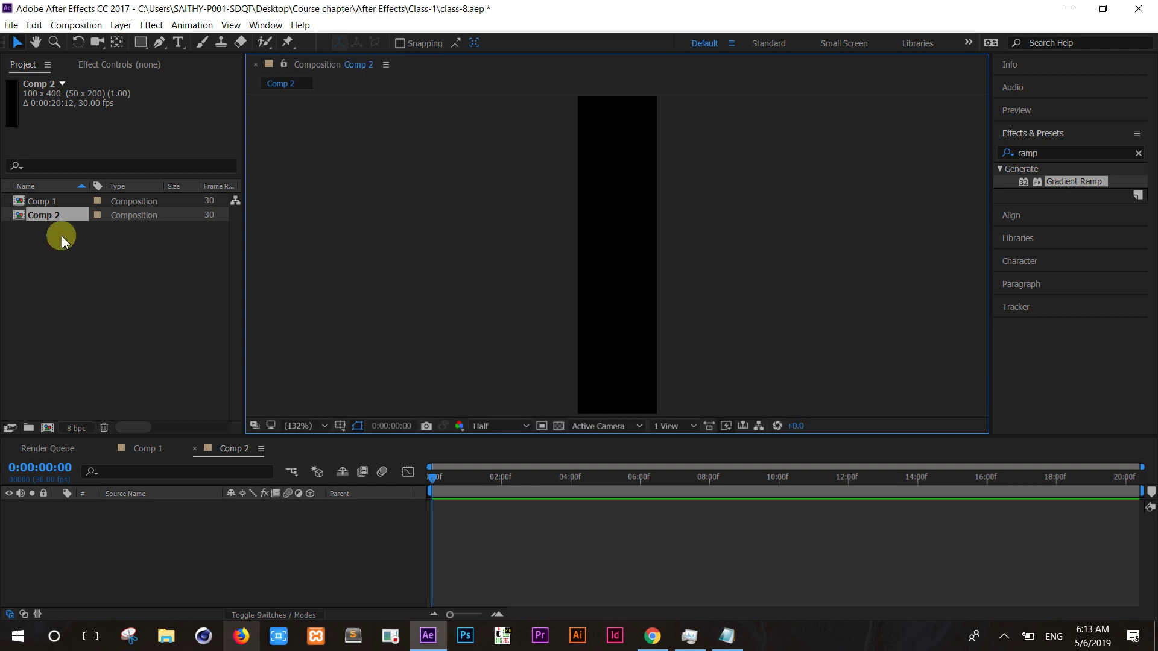
double_click(36, 203)
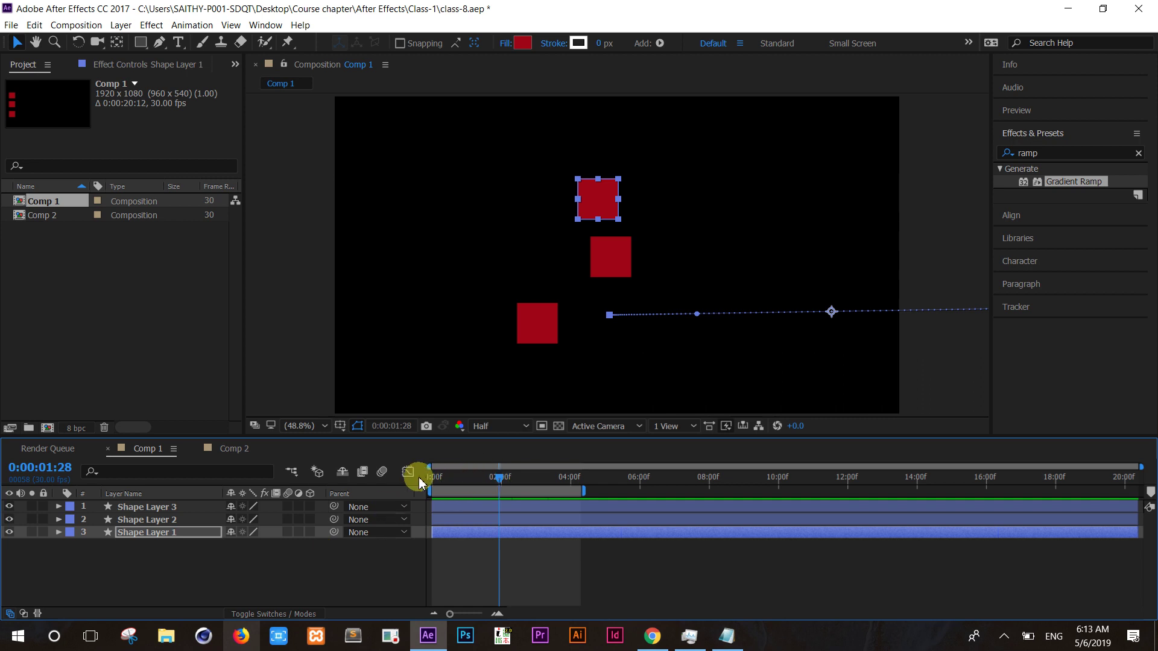
drag(496, 482, 406, 478)
click(202, 582)
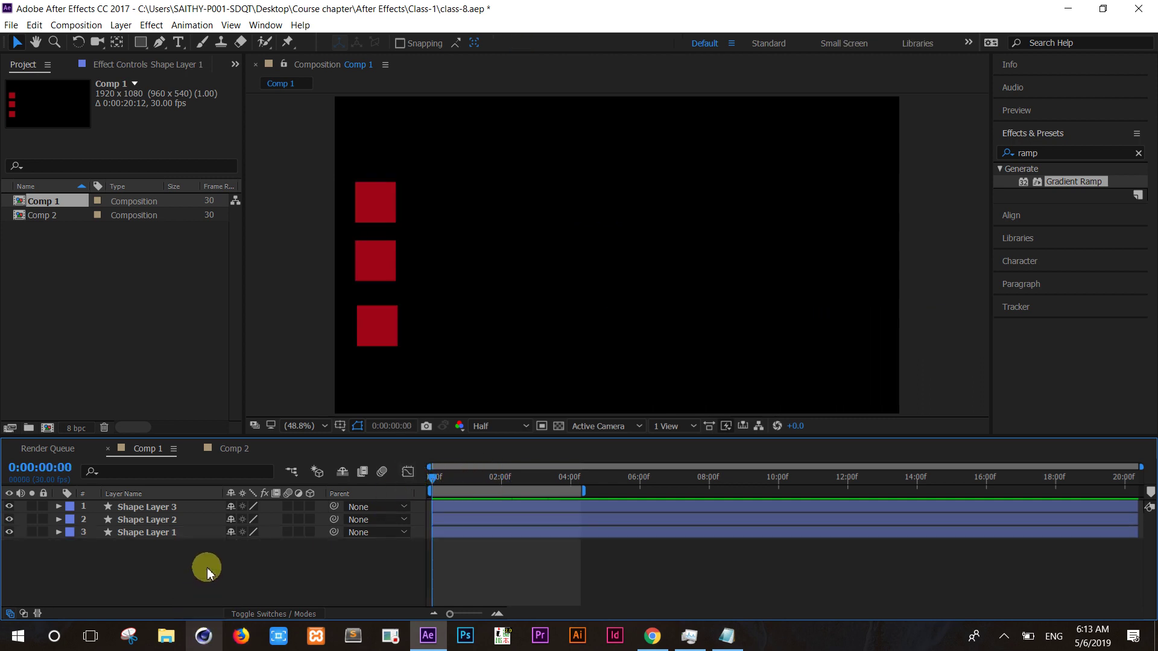
Step: Add a 100 x 400 px Deep Red solid layer to Comp 1
right_click(201, 564)
mouse_move(302, 427)
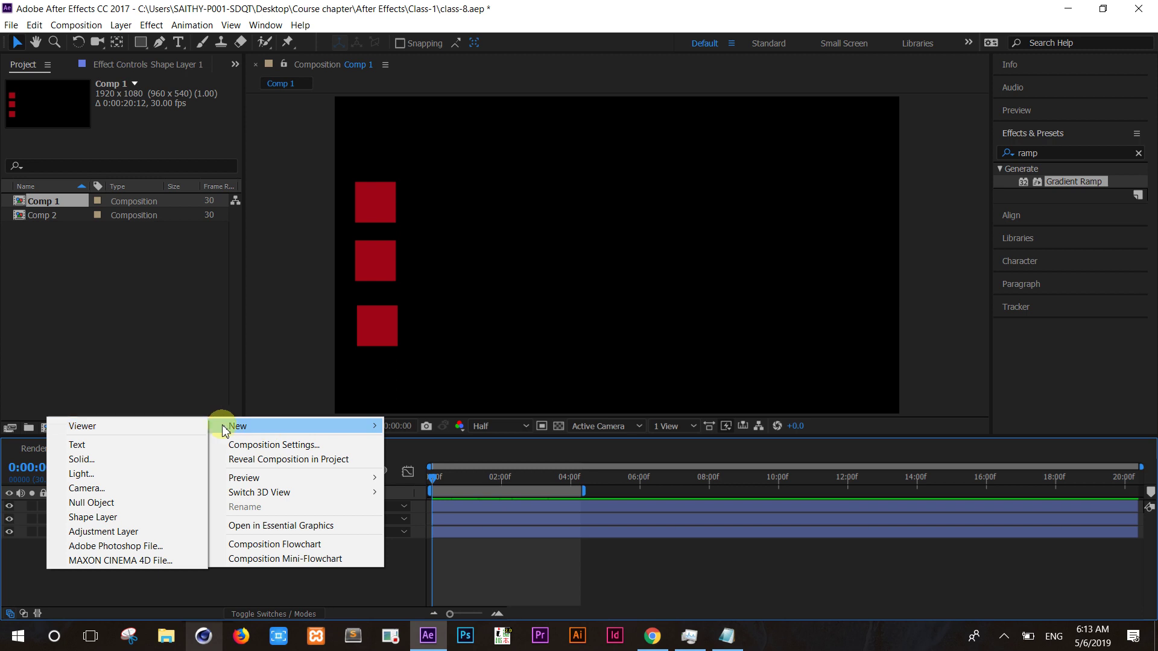
click(143, 460)
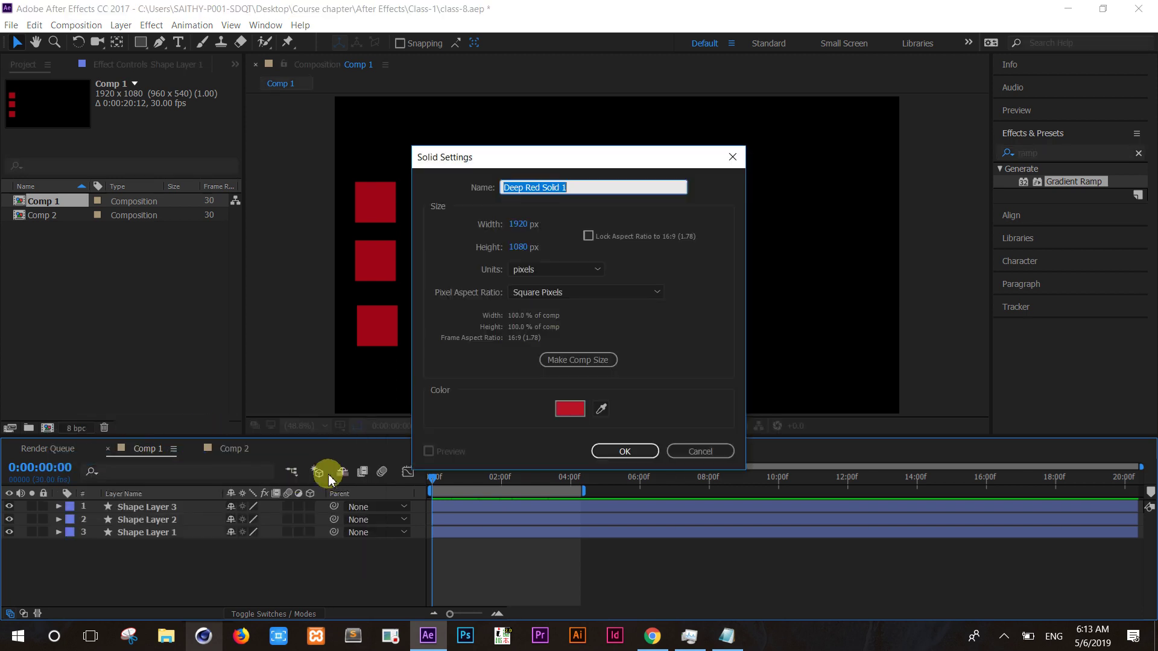
click(520, 226)
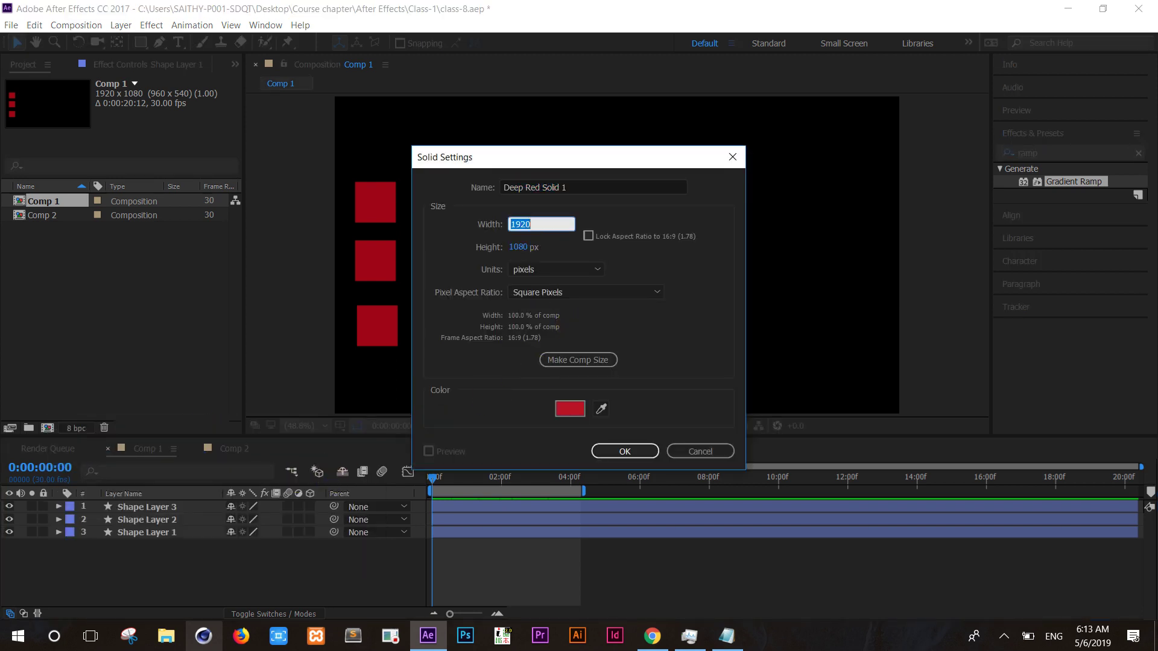
text(100)
click(528, 245)
text(400)
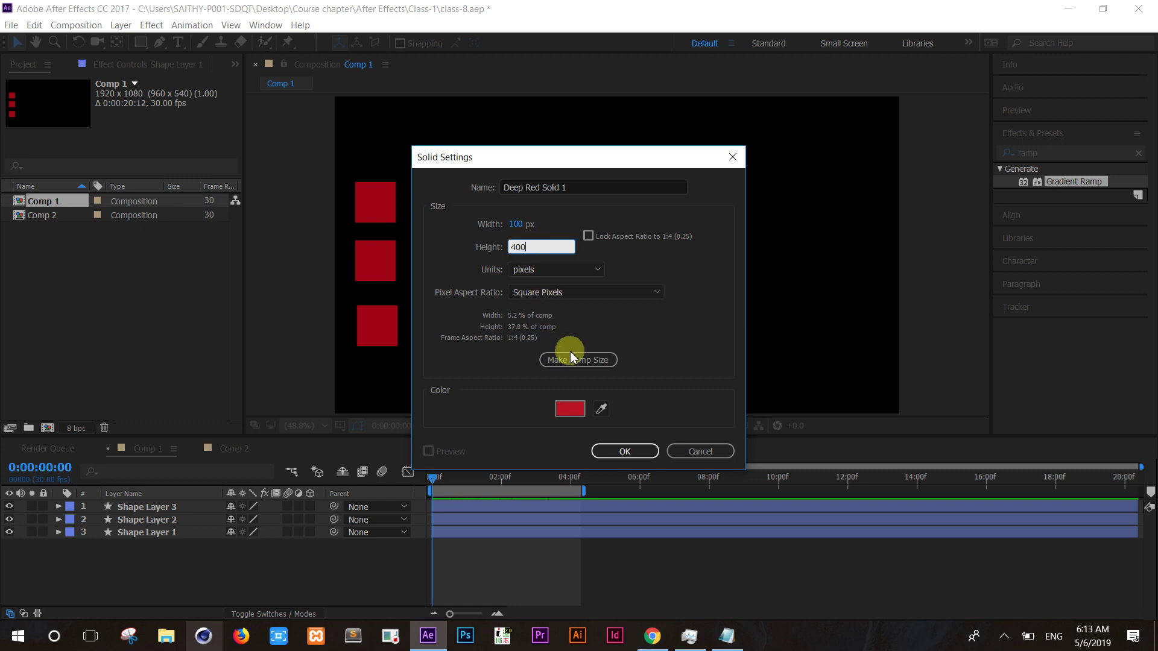
click(616, 451)
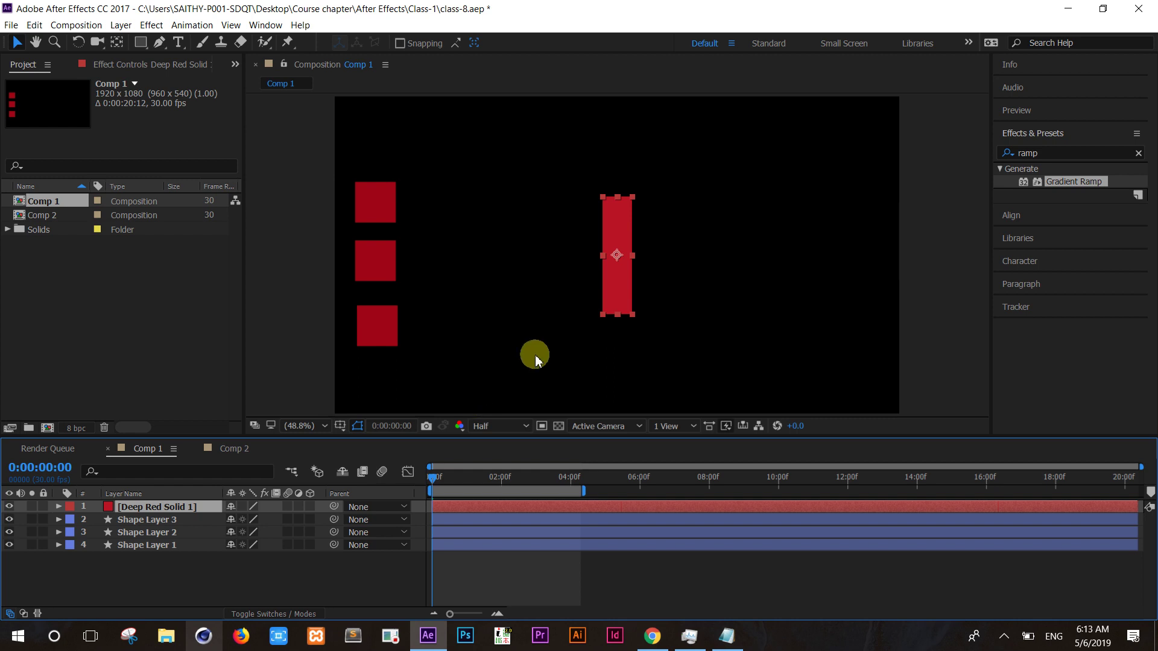
Step: Keyframe the solid's Rotation from 0° at frame 0 to several turns at 0:00:04:08, then preview
click(59, 507)
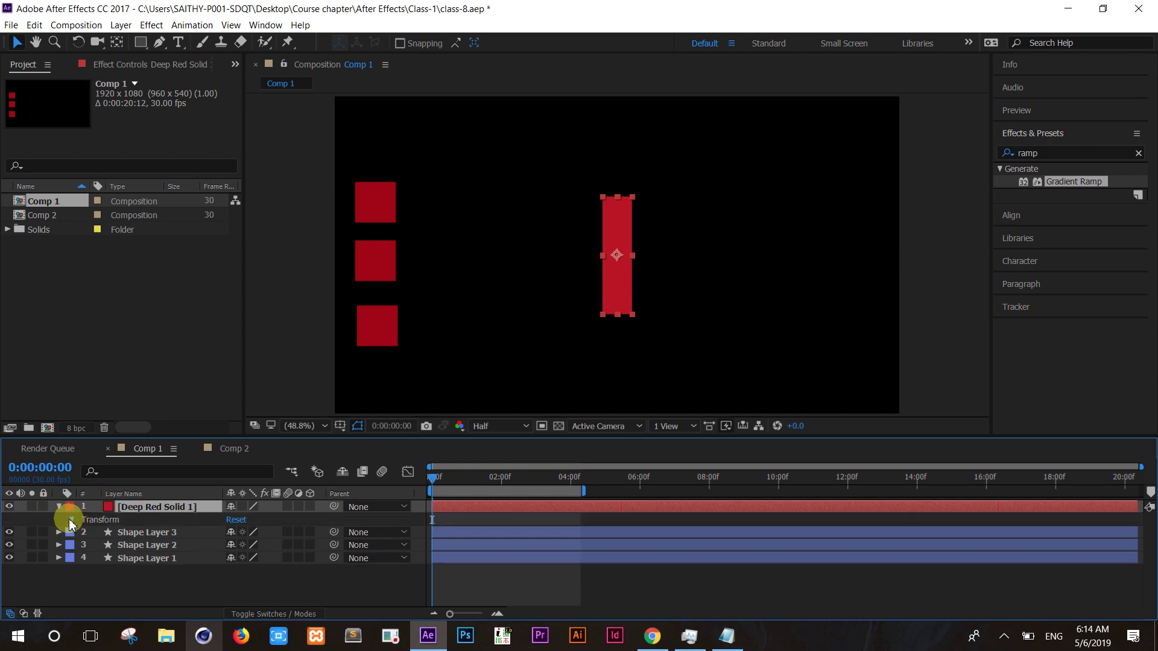
click(70, 521)
click(97, 571)
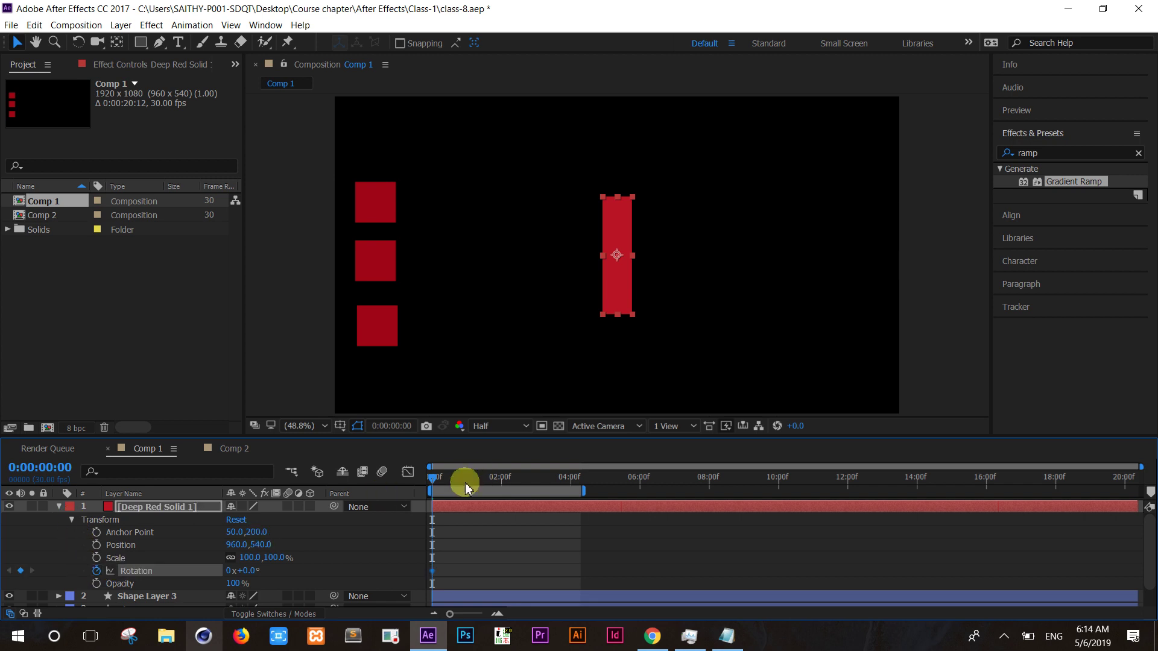
drag(432, 486, 580, 491)
click(246, 574)
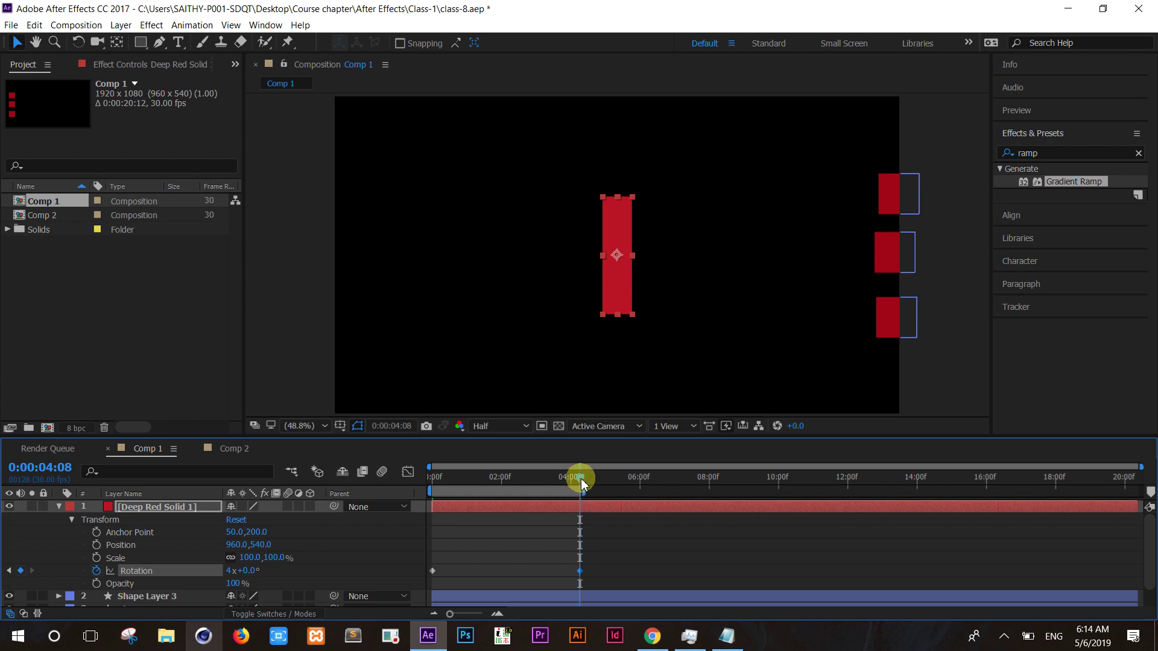
drag(581, 483, 414, 479)
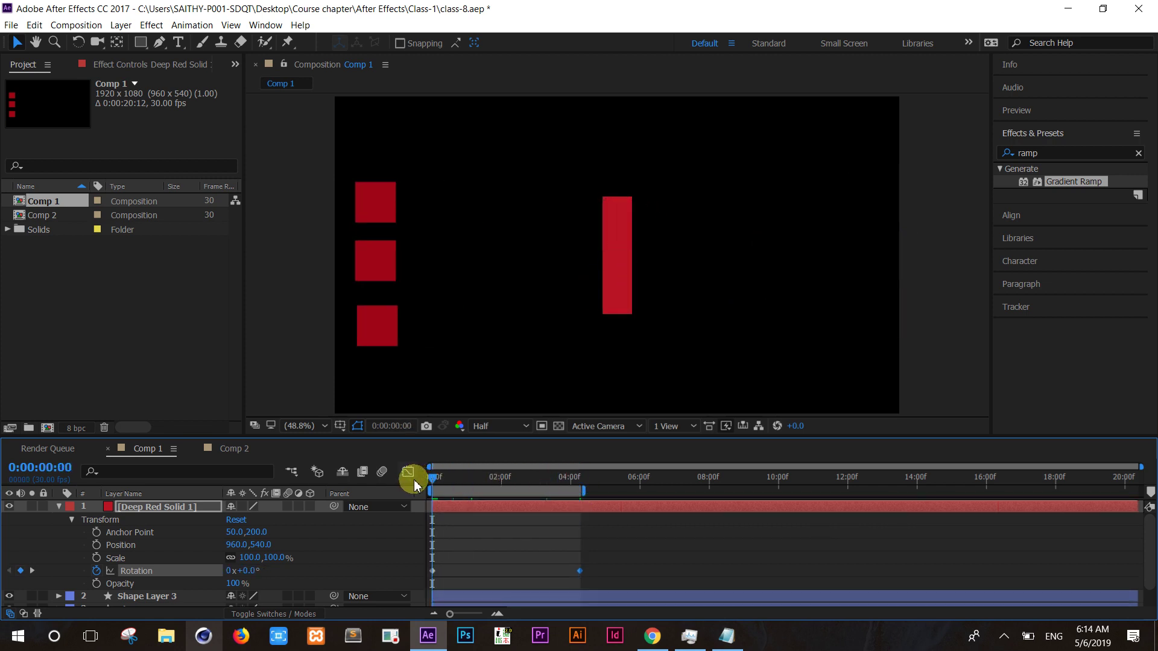
key(space)
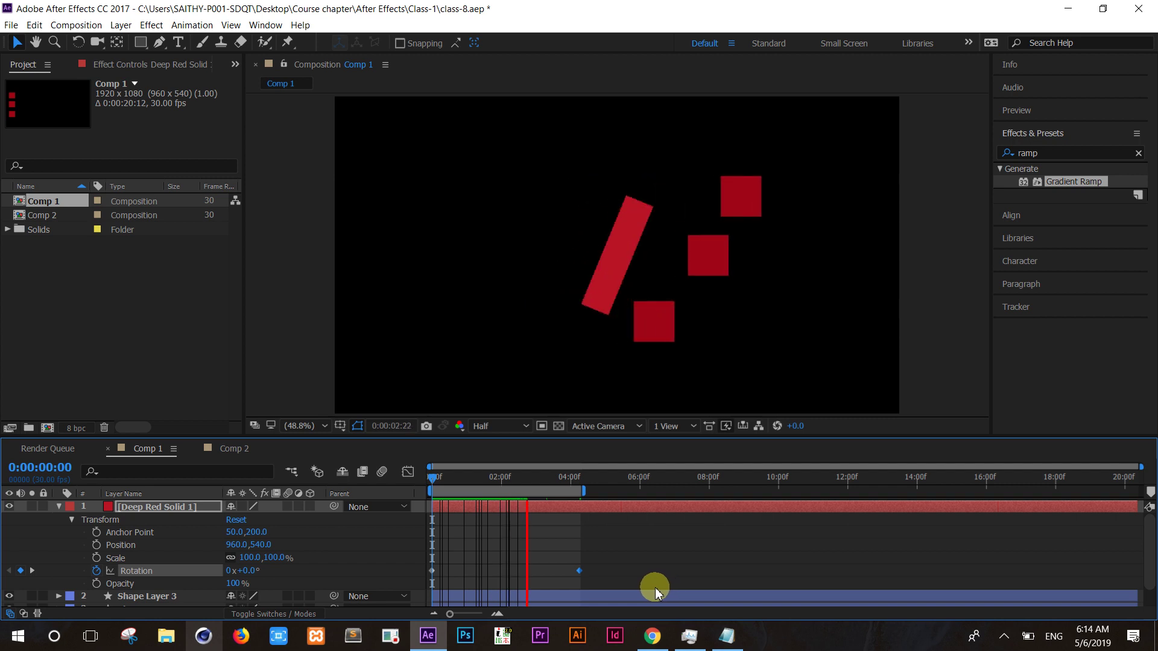
key(space)
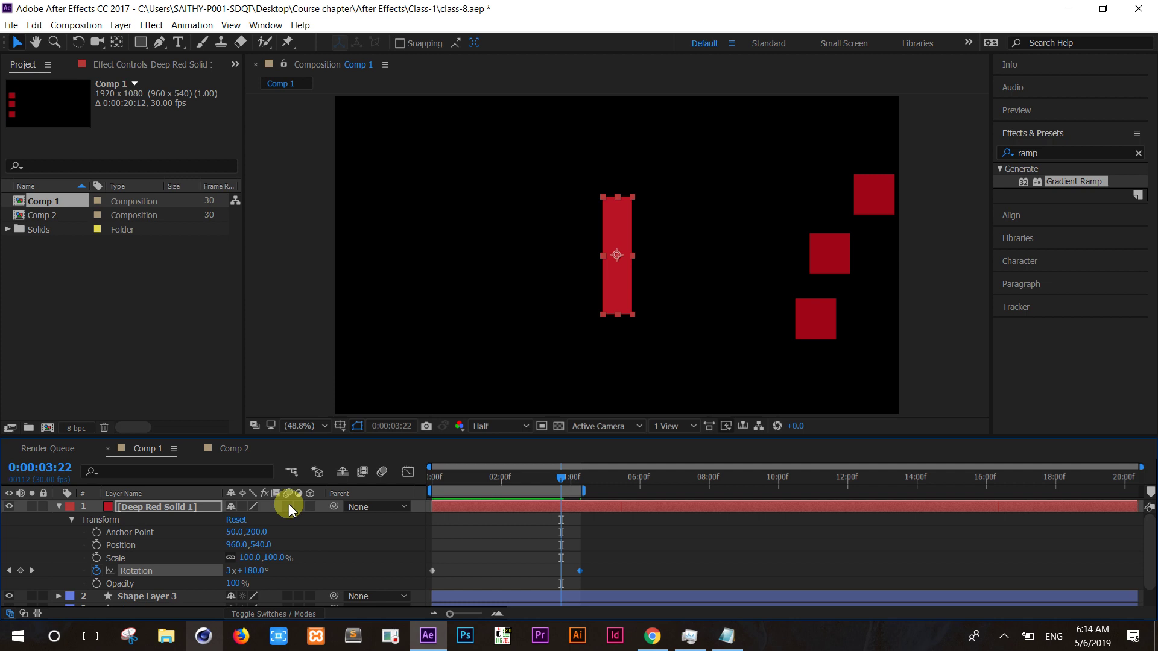
Step: Turn on motion blur and preview the spinning solid from the first frame
click(385, 472)
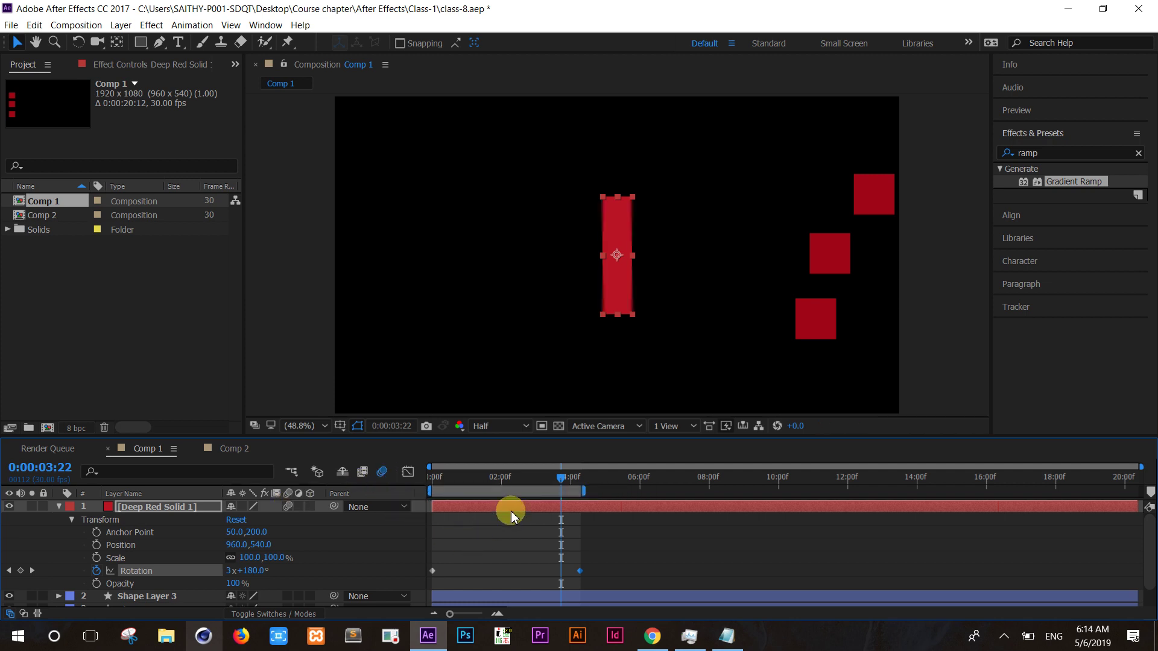
drag(558, 482, 431, 482)
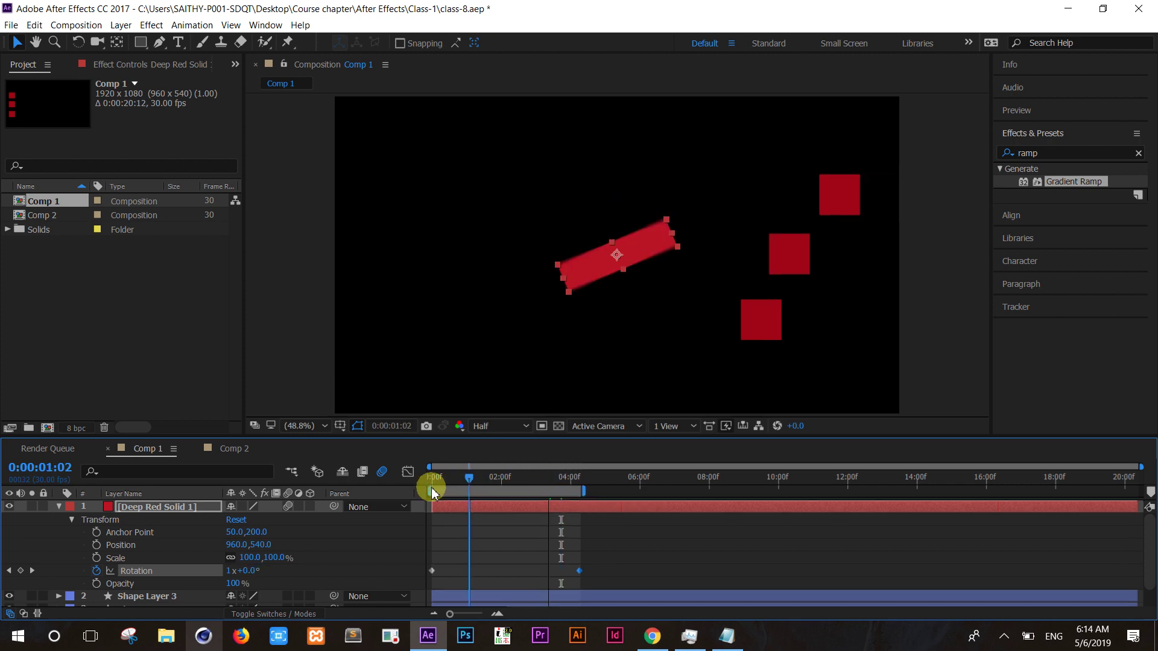
key(space)
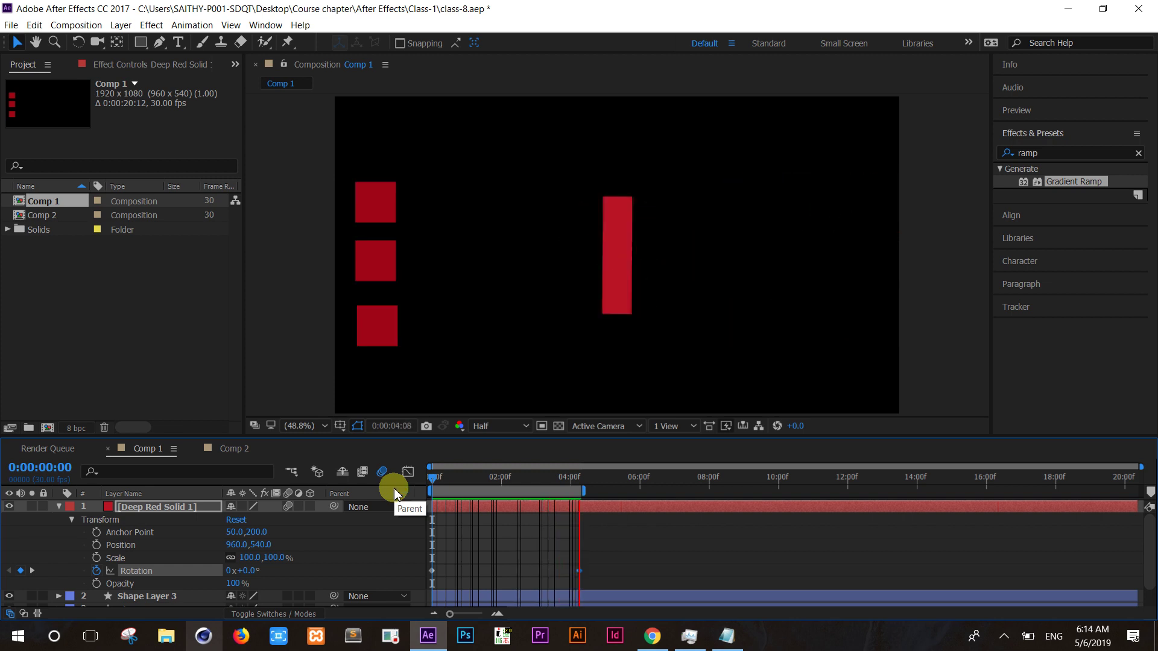
key(space)
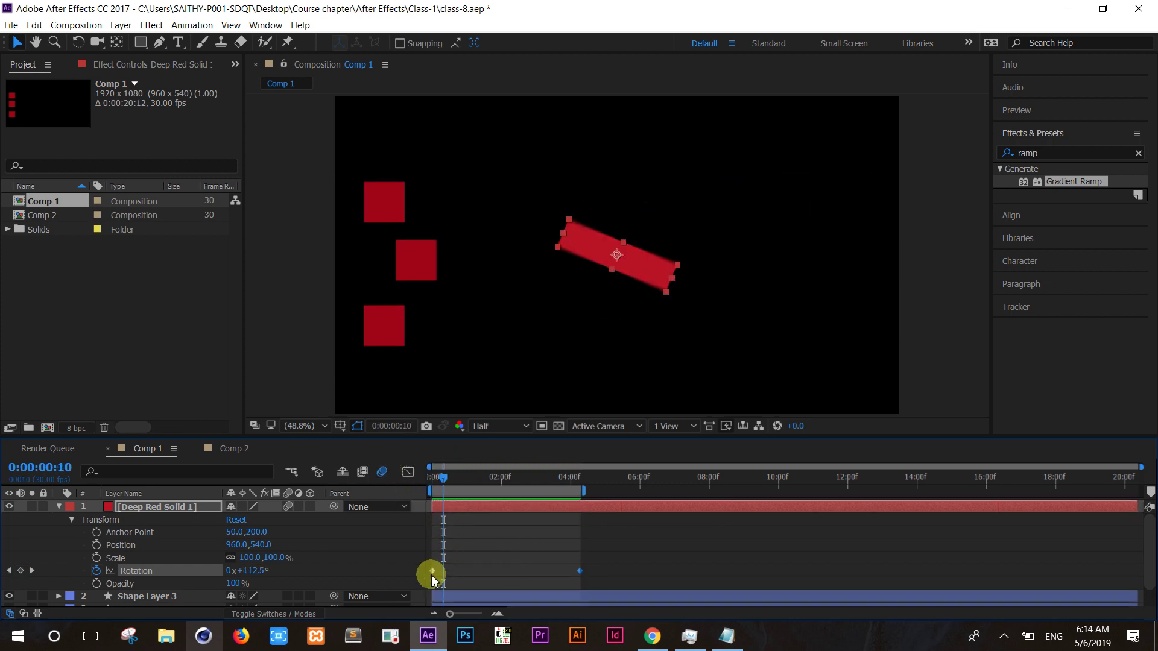
Step: Apply Easy Ease to the solid's first Rotation keyframe and preview the eased spin
click(58, 507)
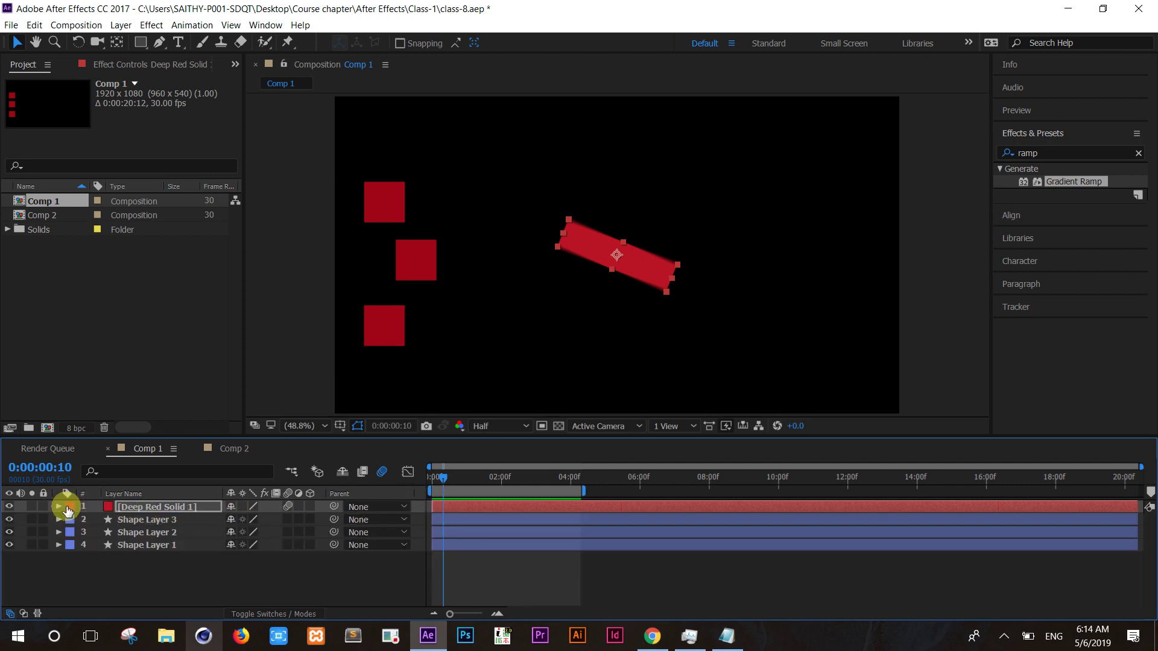
click(59, 508)
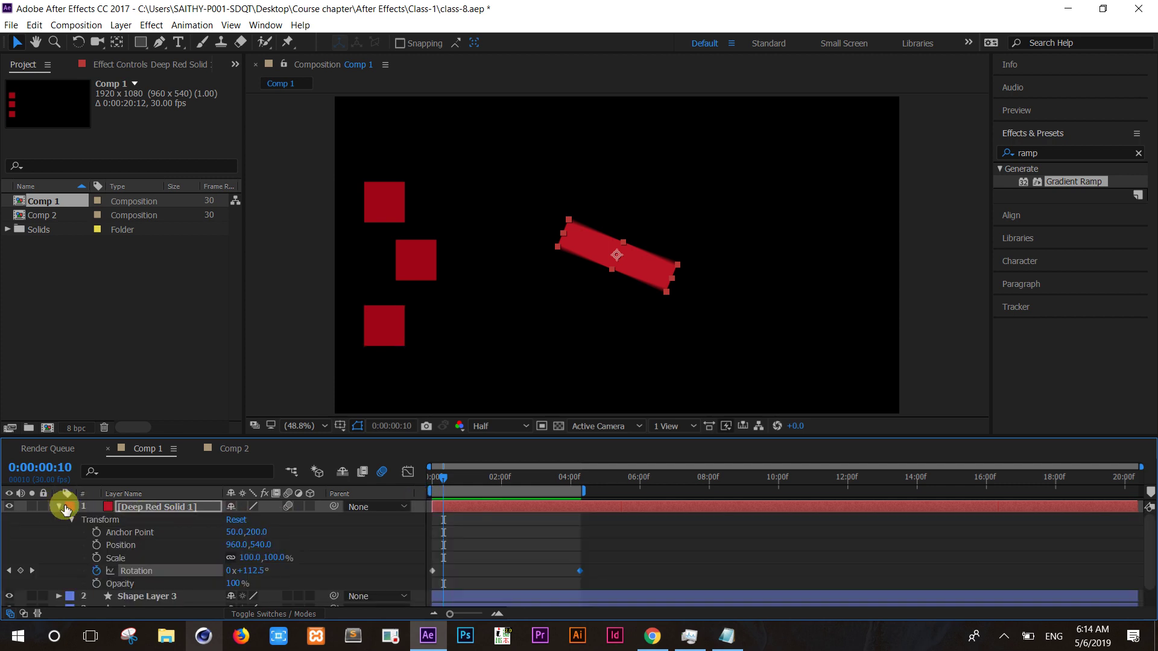
right_click(432, 571)
mouse_move(461, 561)
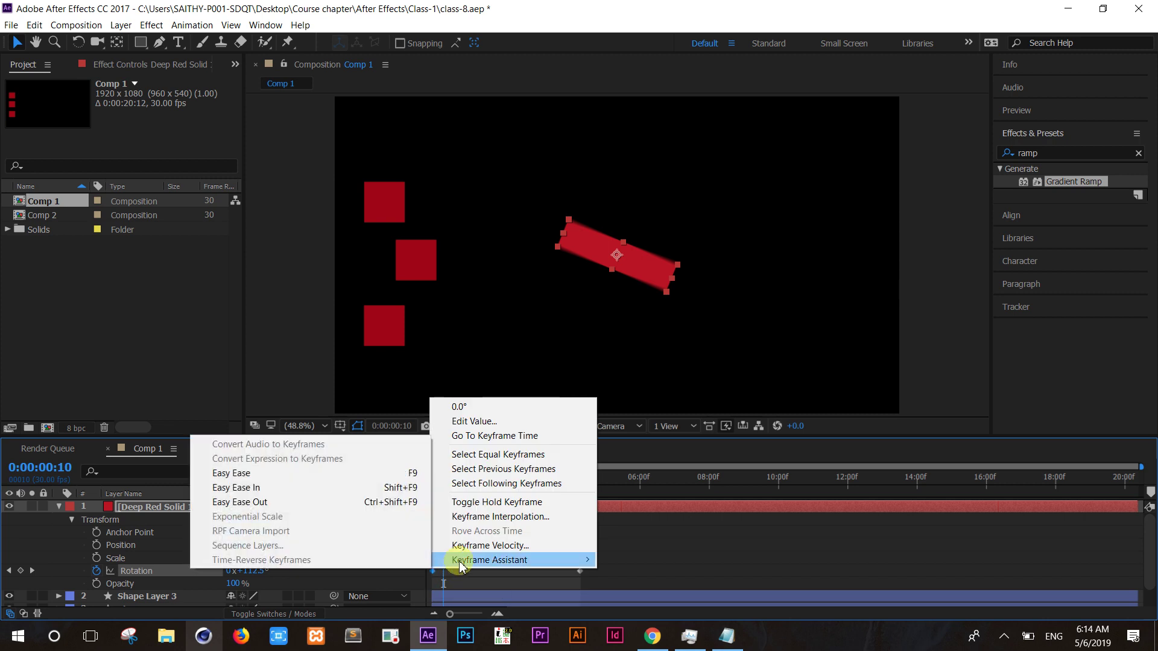
click(356, 474)
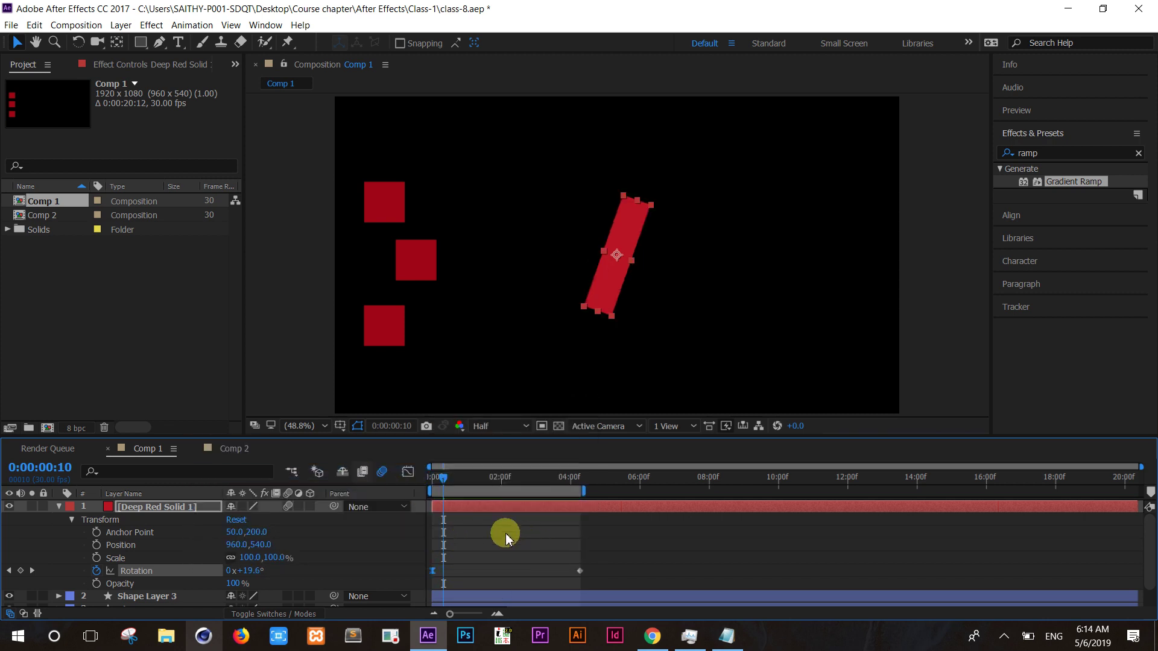
drag(446, 481, 393, 474)
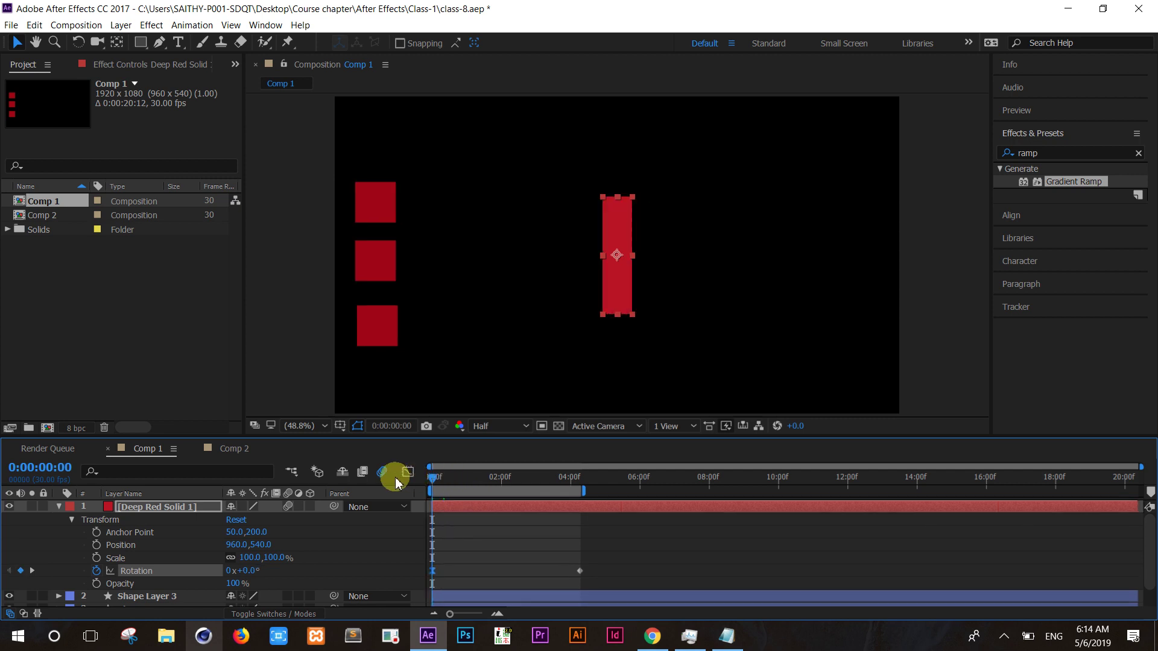
key(space)
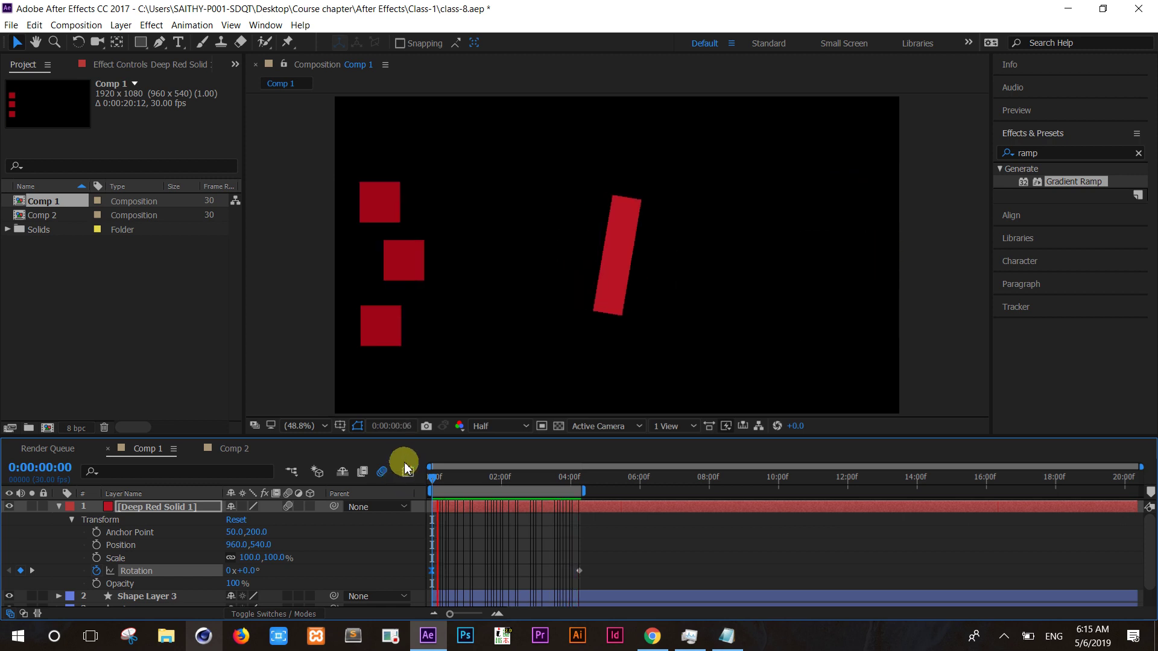
key(space)
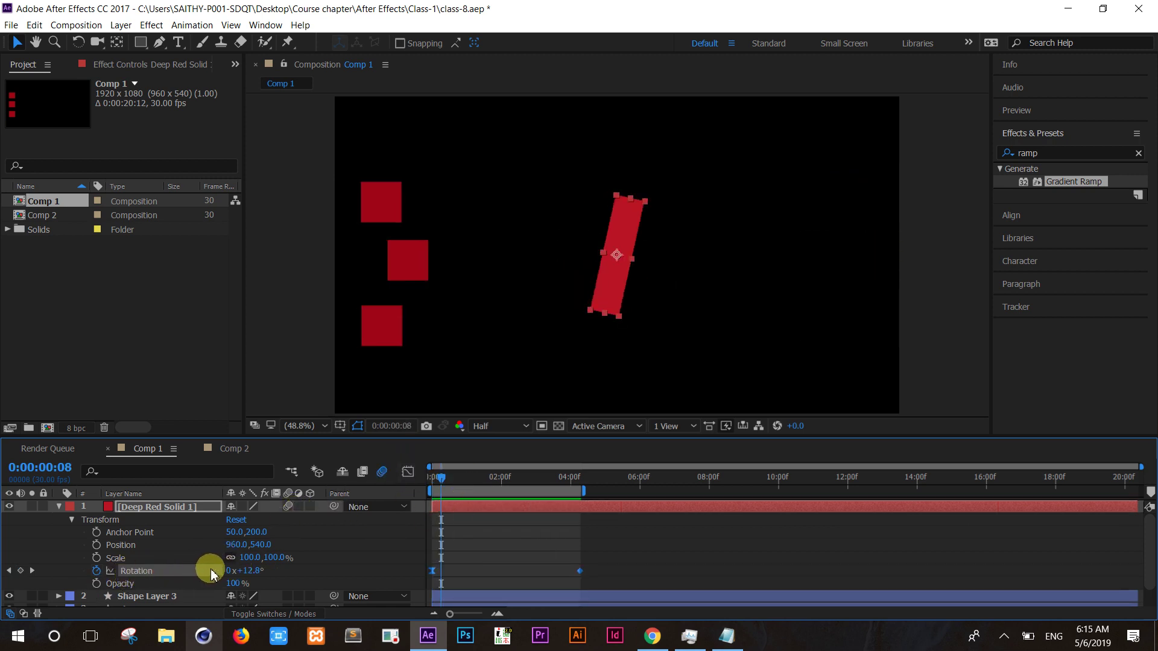
Step: Change the end Rotation keyframe at about 4 seconds to 7 revolutions and preview
drag(442, 482, 415, 477)
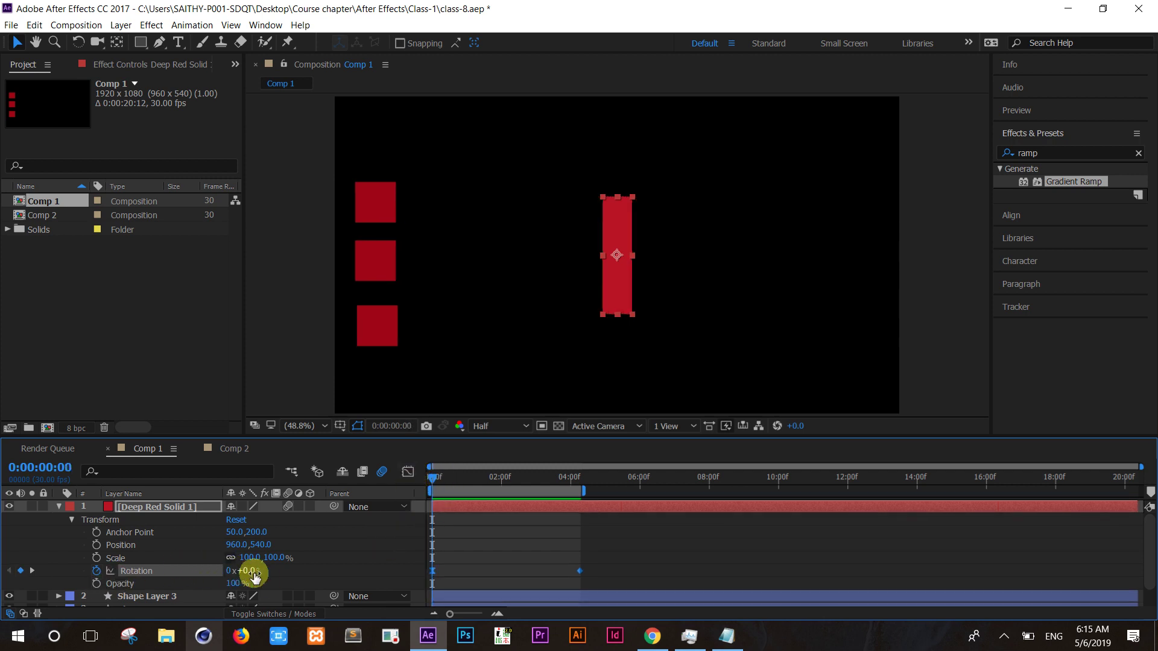
drag(449, 485, 579, 494)
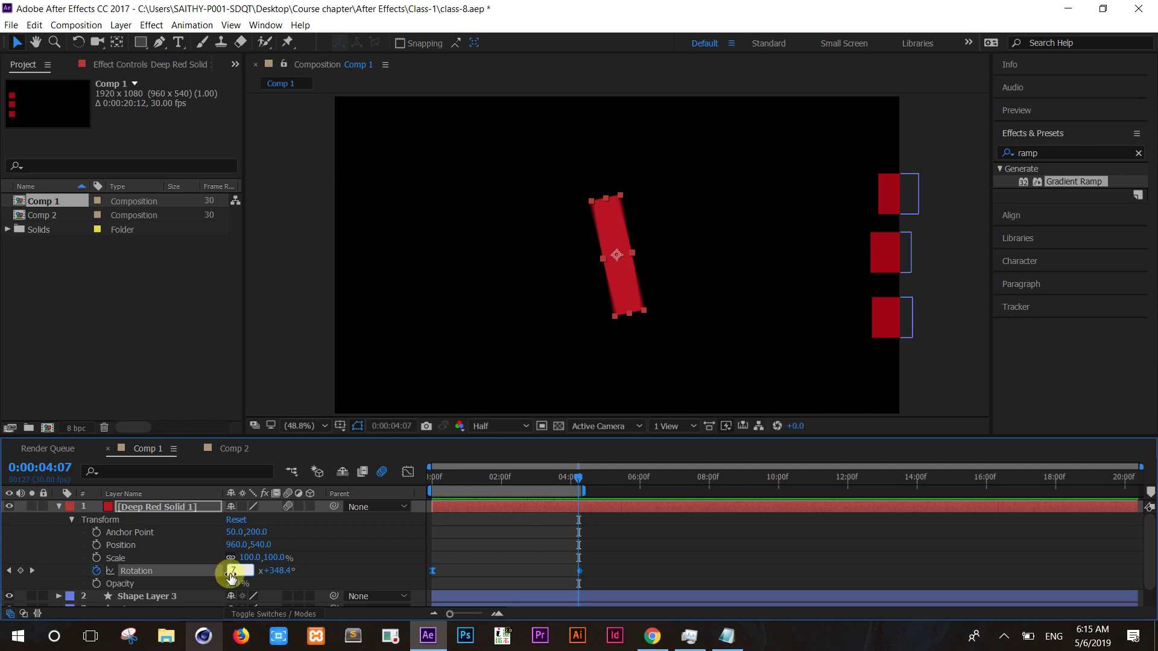
key(Return)
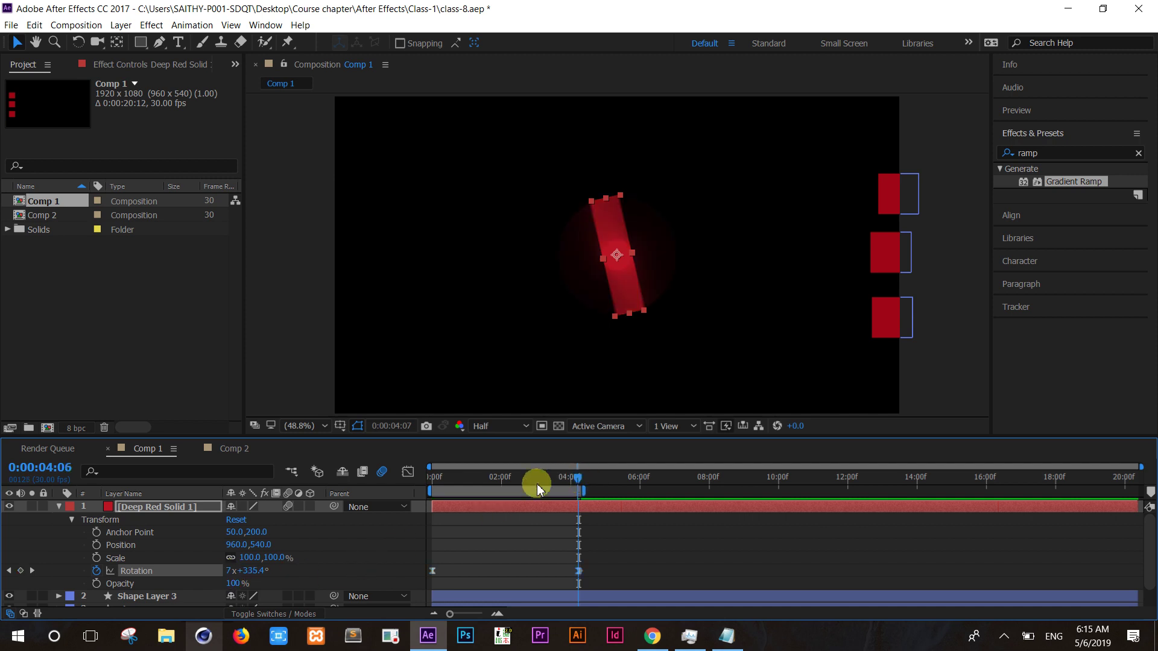
drag(537, 484, 385, 496)
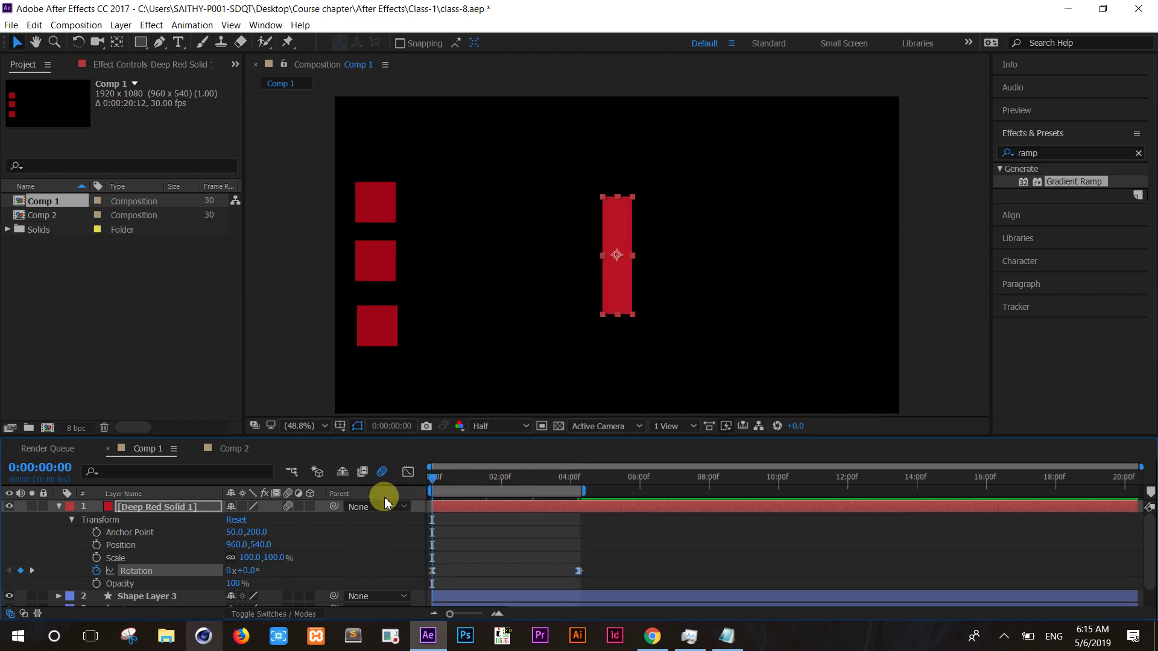
key(space)
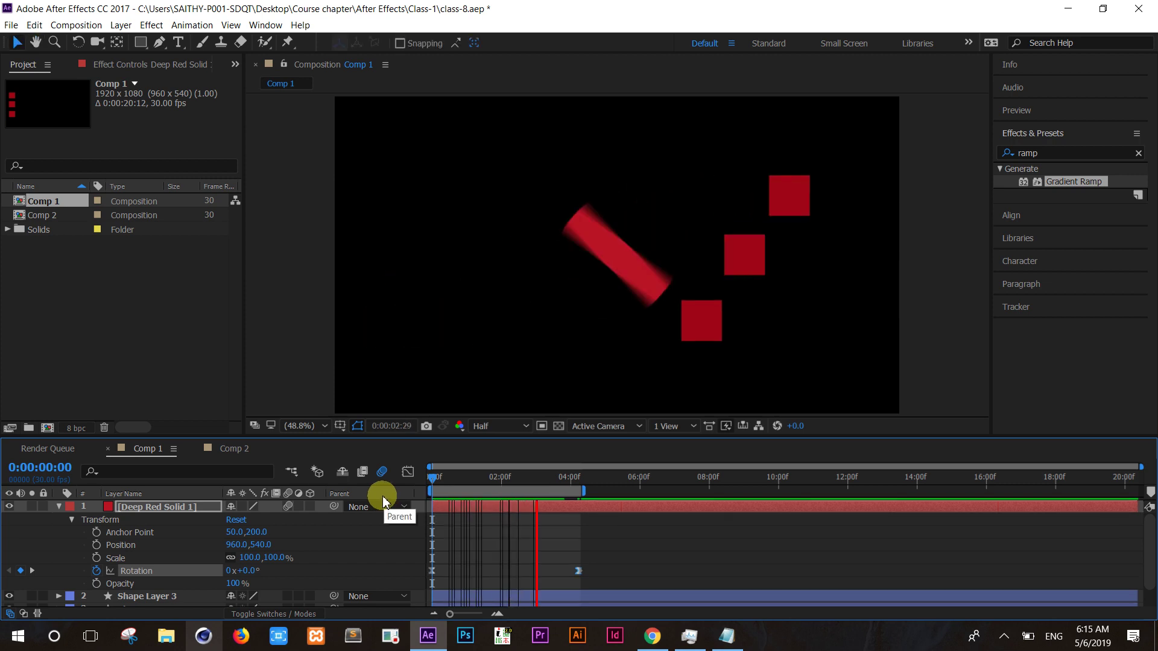
key(space)
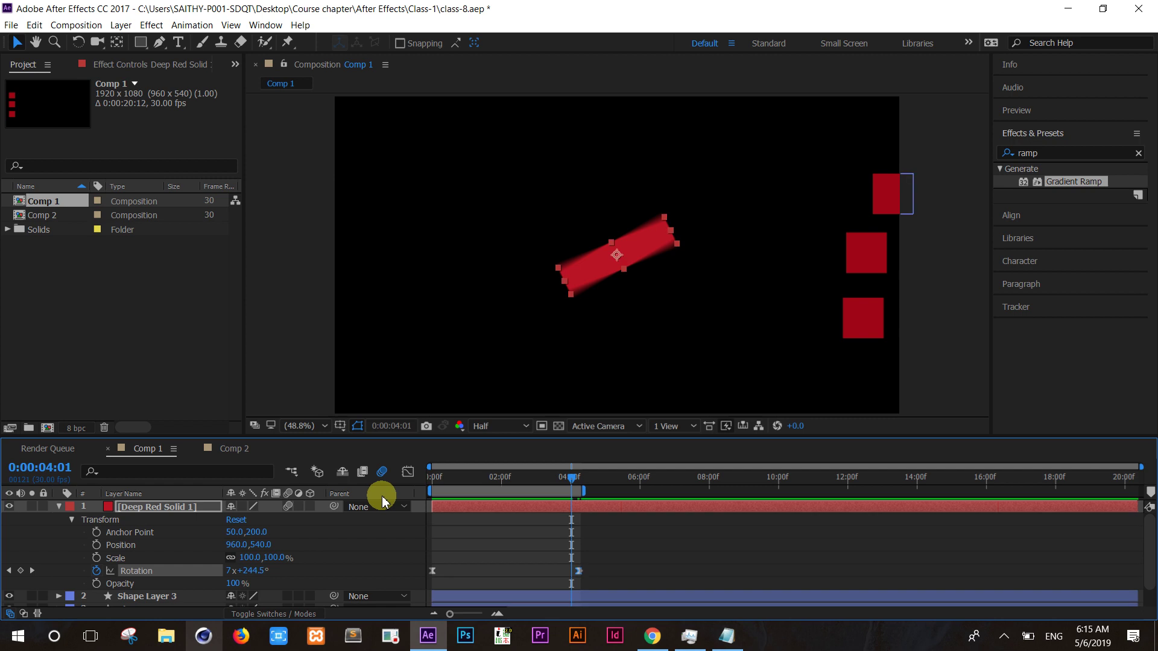
Step: Create a 300 x 300 px deep red solid named Deep Red Solid 2 in Comp 1
click(58, 507)
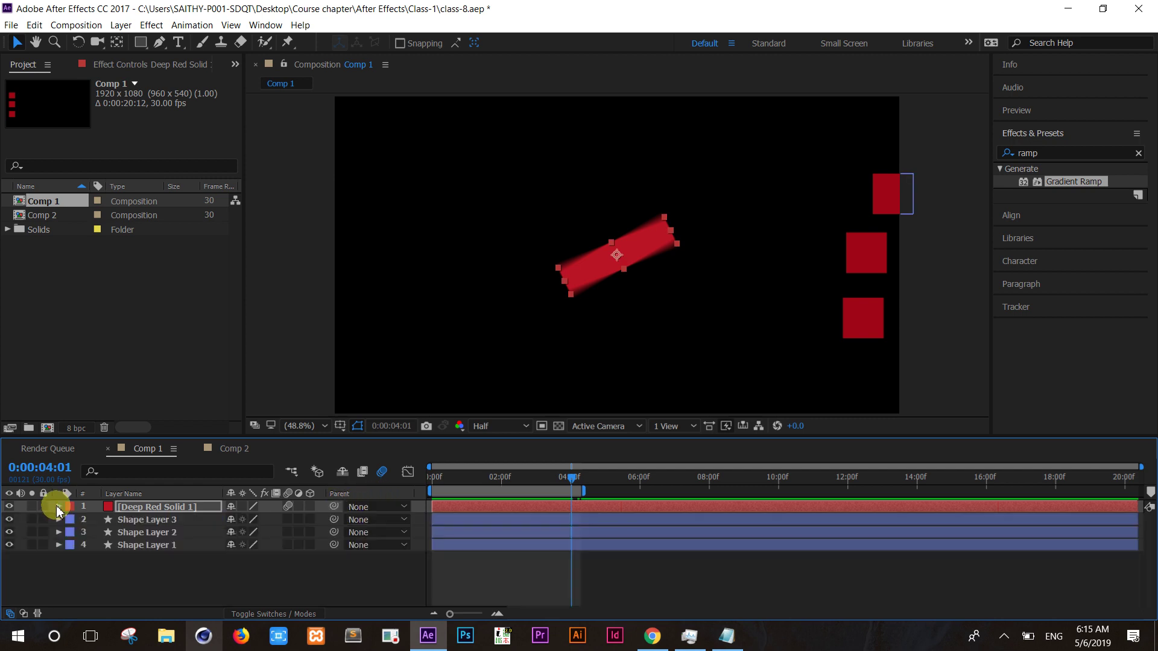
right_click(151, 574)
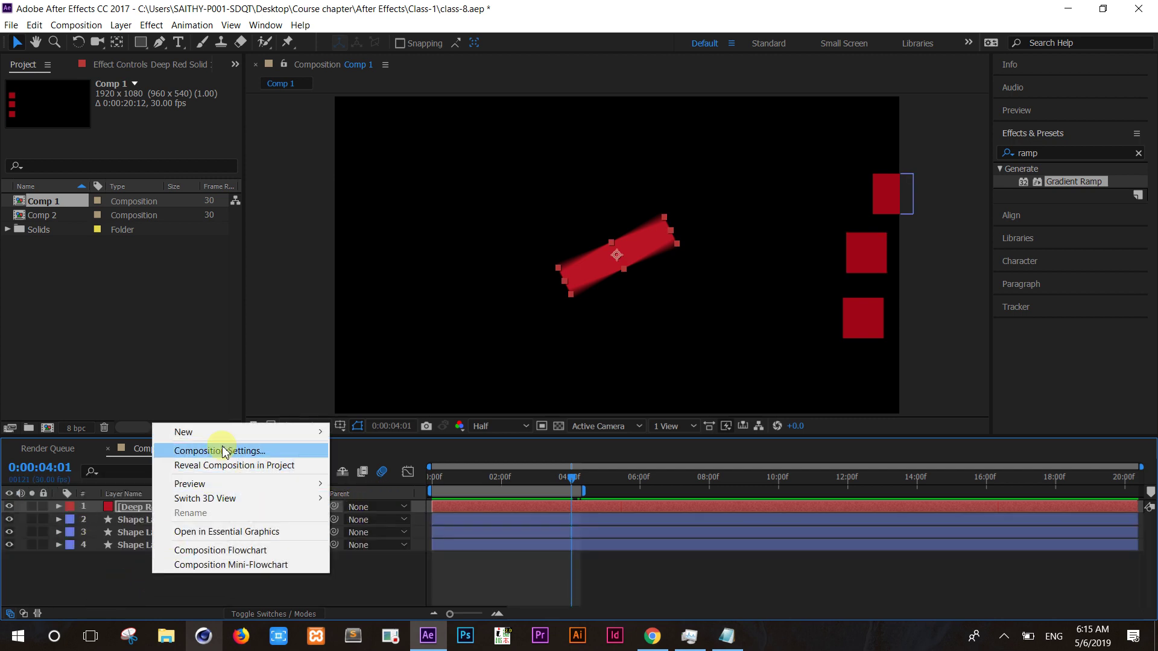
mouse_move(228, 437)
click(386, 465)
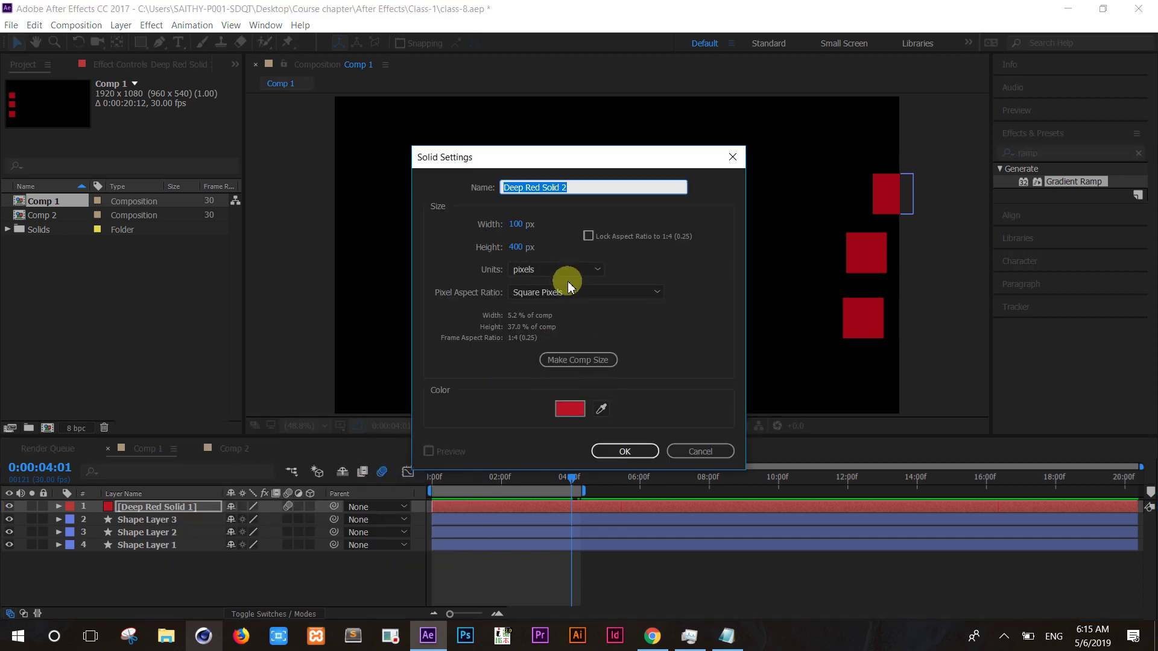
click(515, 223)
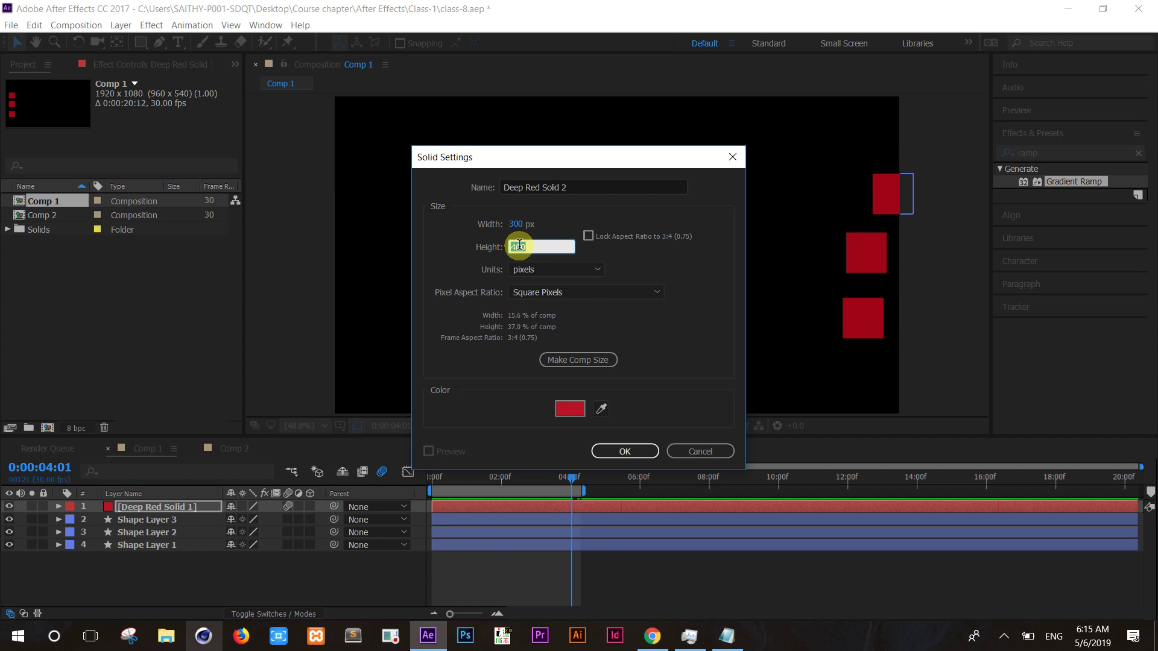
text(300)
click(633, 450)
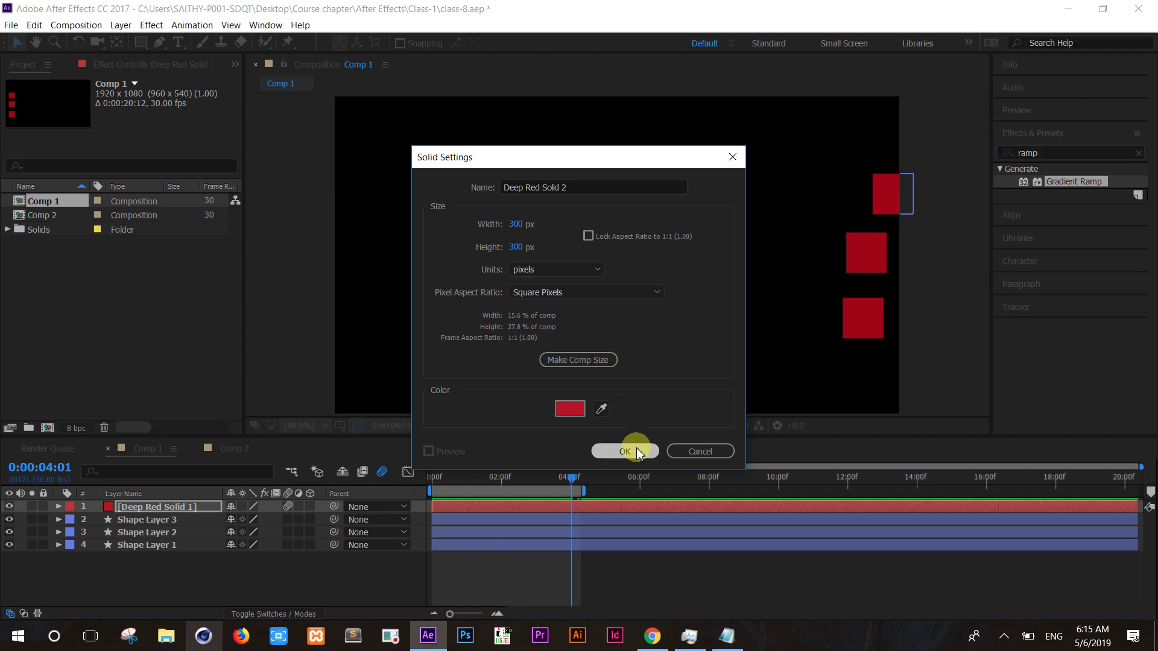
Step: Move the new red square to the upper left and reveal its Transform properties
click(597, 266)
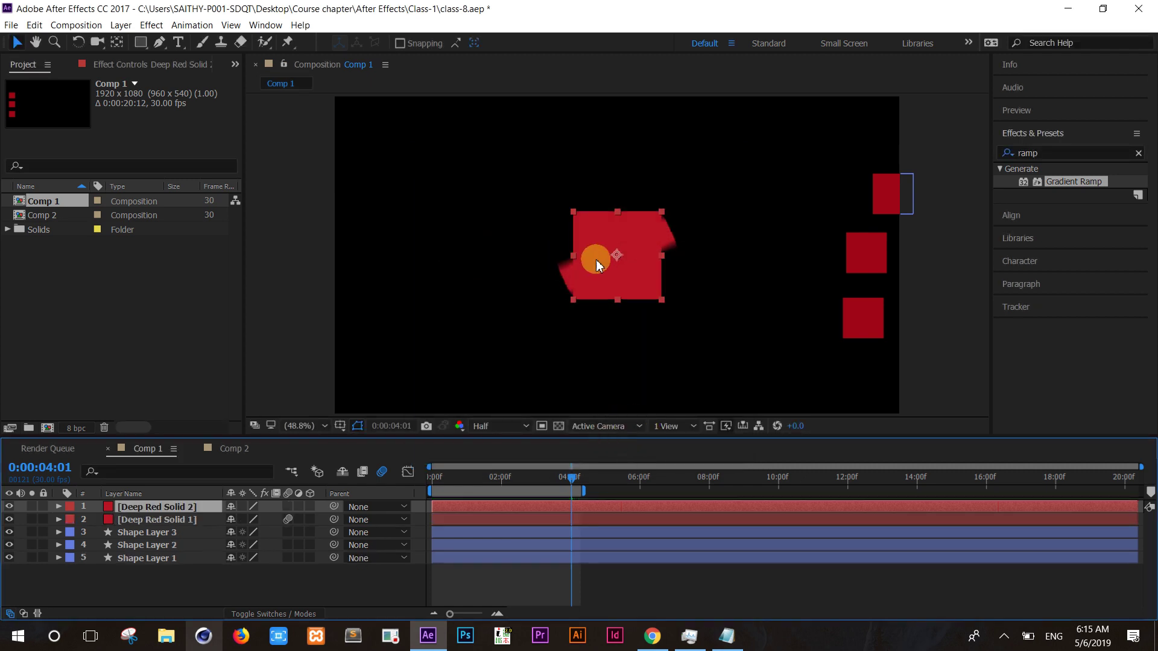
drag(607, 241, 451, 168)
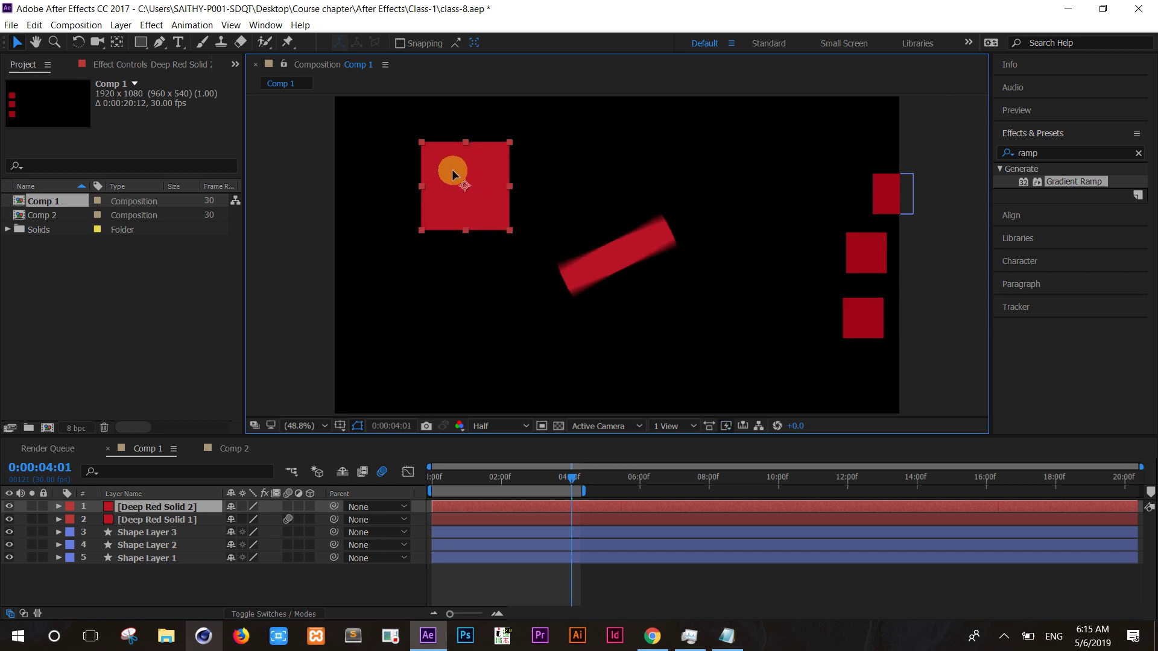
click(59, 507)
click(71, 520)
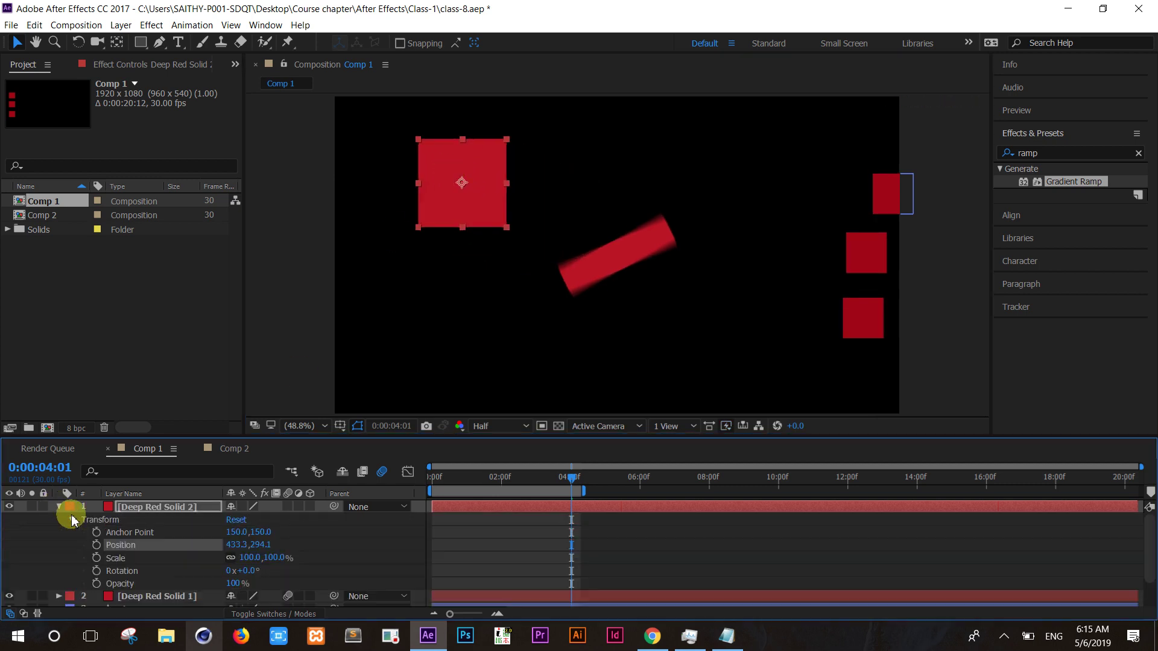
Step: Keyframe the square's Scale at 100% at 0:00, 37% near 2 seconds, and 92% near 4 seconds
click(591, 489)
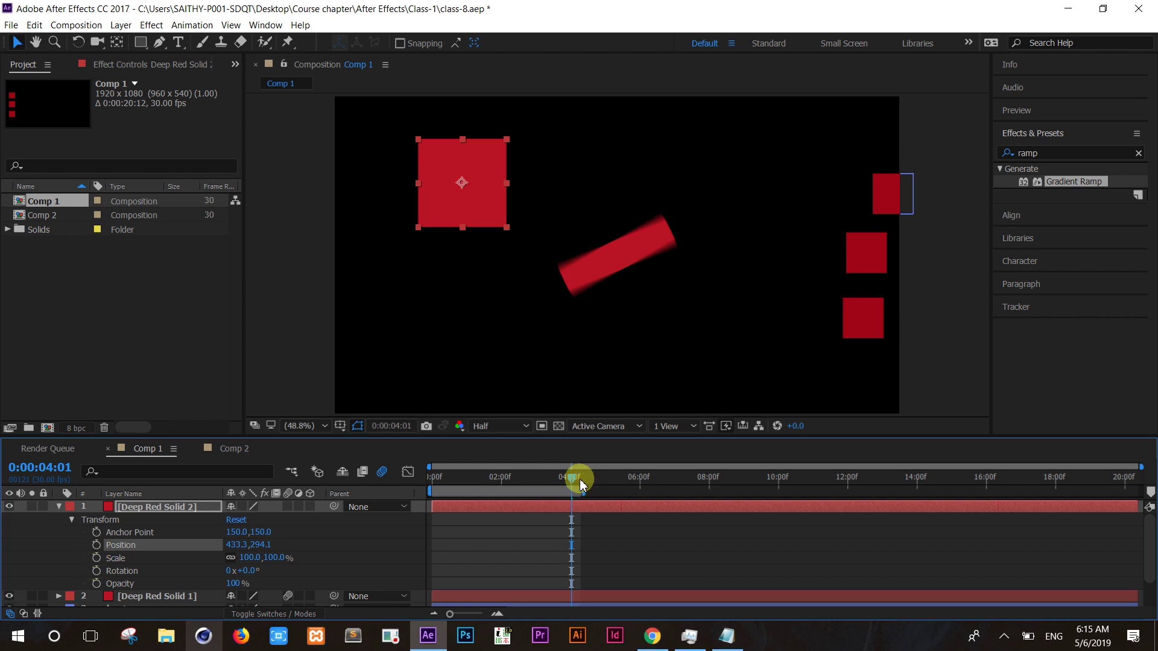
drag(570, 485, 430, 483)
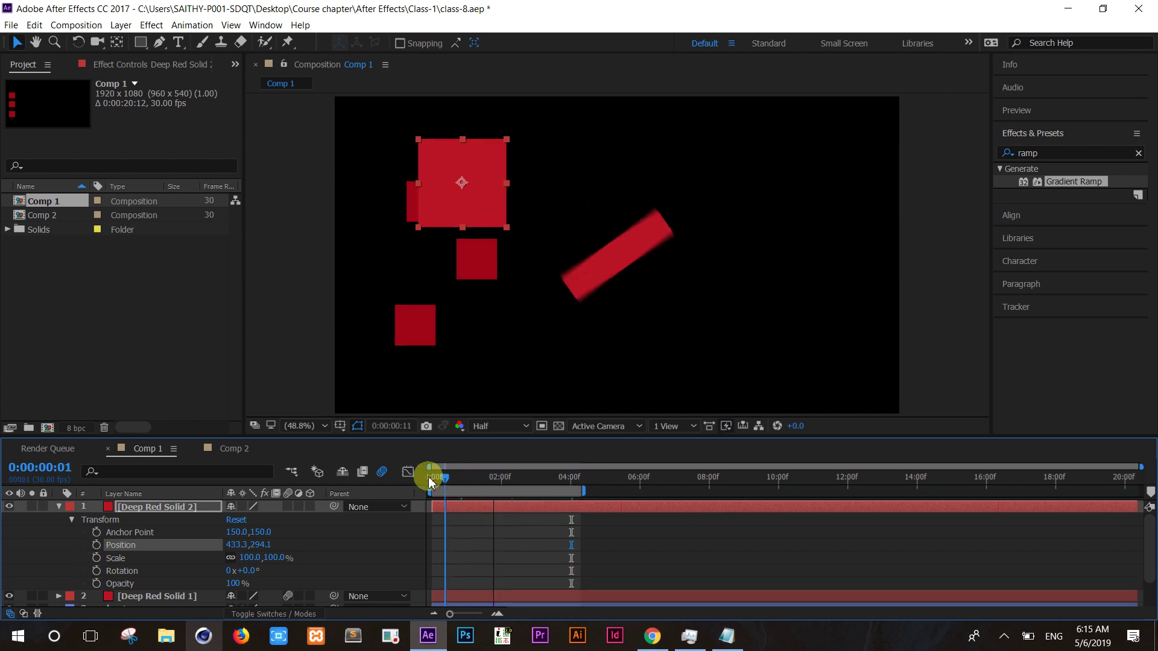
click(97, 558)
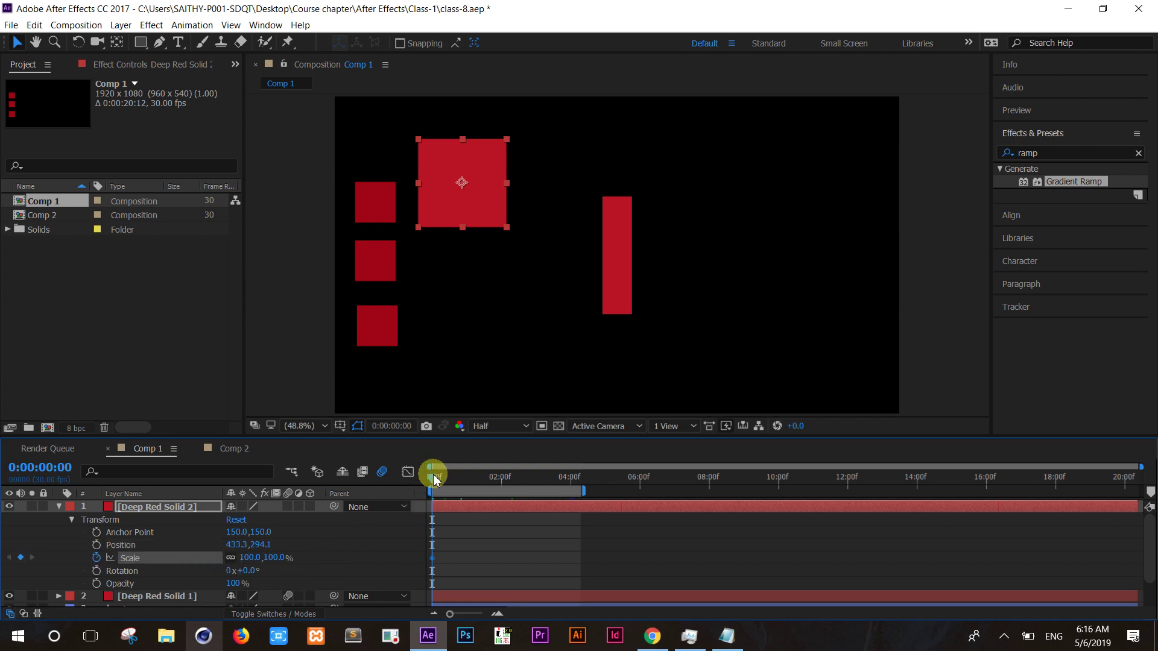
mouse_move(497, 481)
mouse_down()
mouse_move(512, 482)
mouse_move(498, 481)
mouse_up()
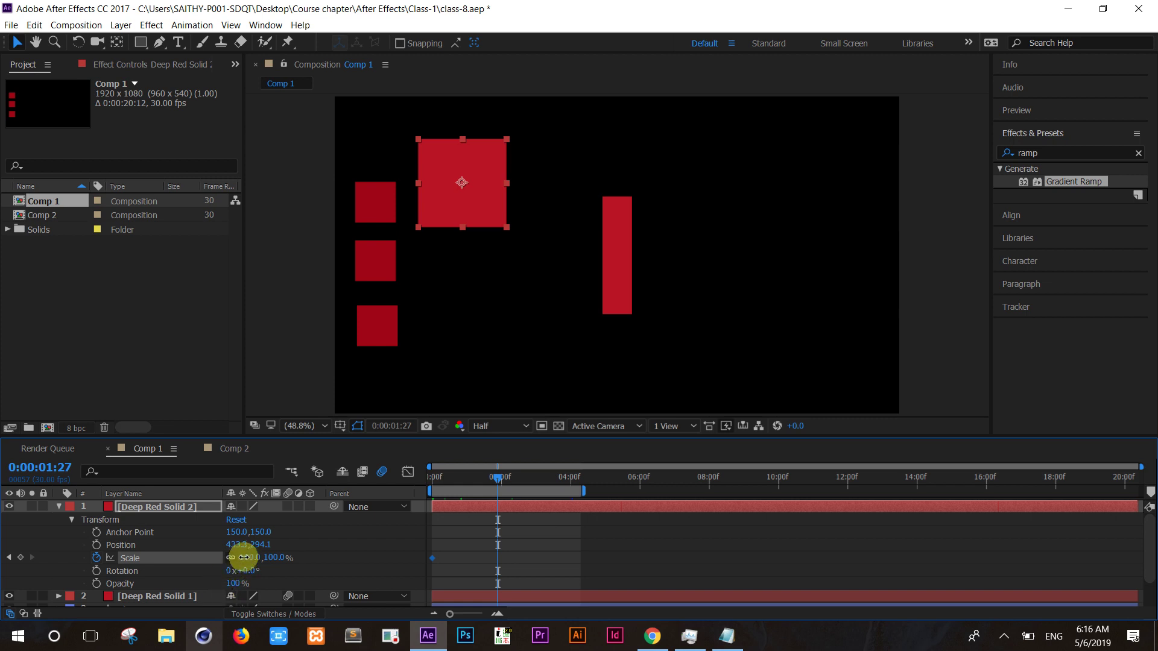
drag(243, 558, 200, 562)
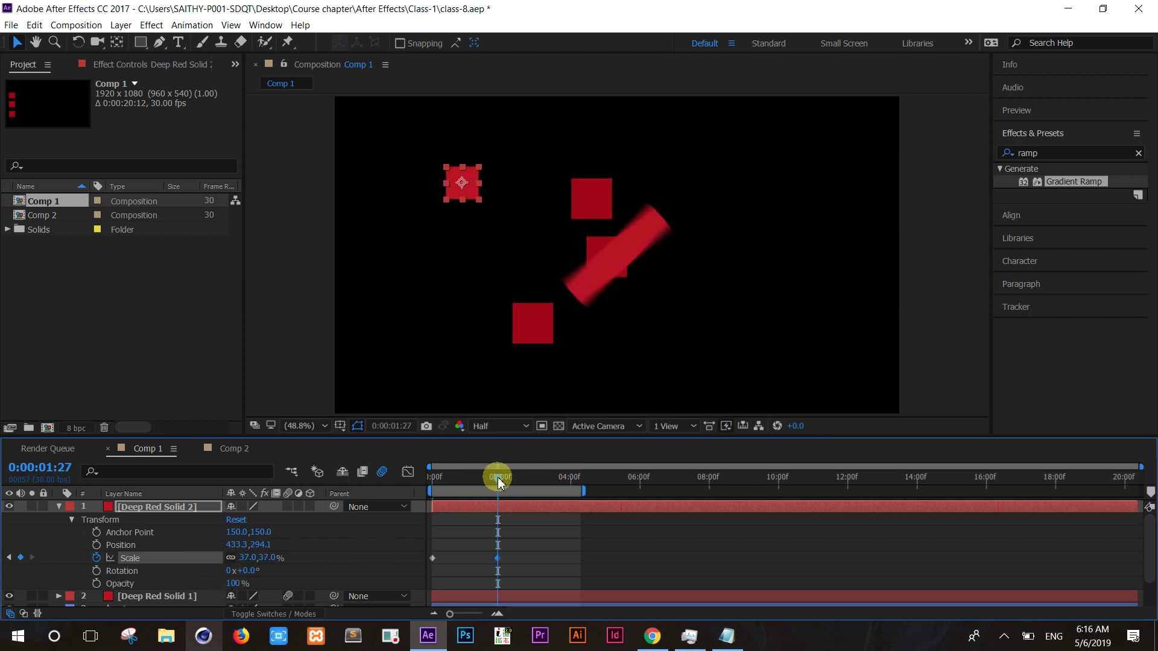
drag(498, 481, 571, 492)
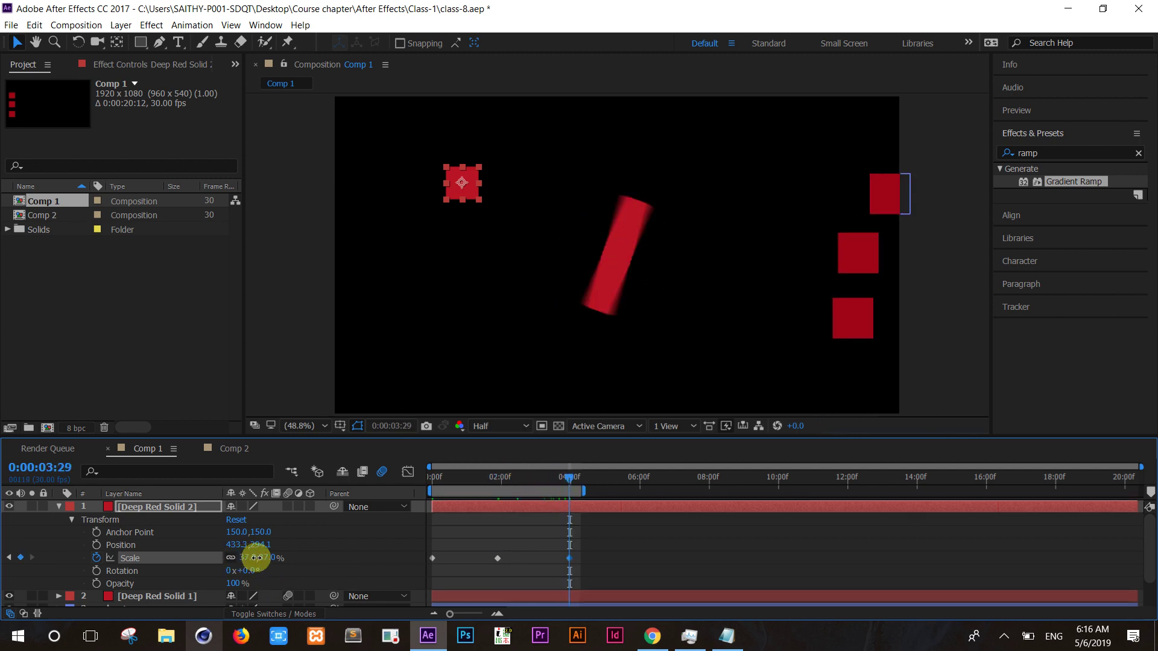
mouse_move(256, 557)
mouse_down()
mouse_move(296, 557)
mouse_move(284, 558)
mouse_up()
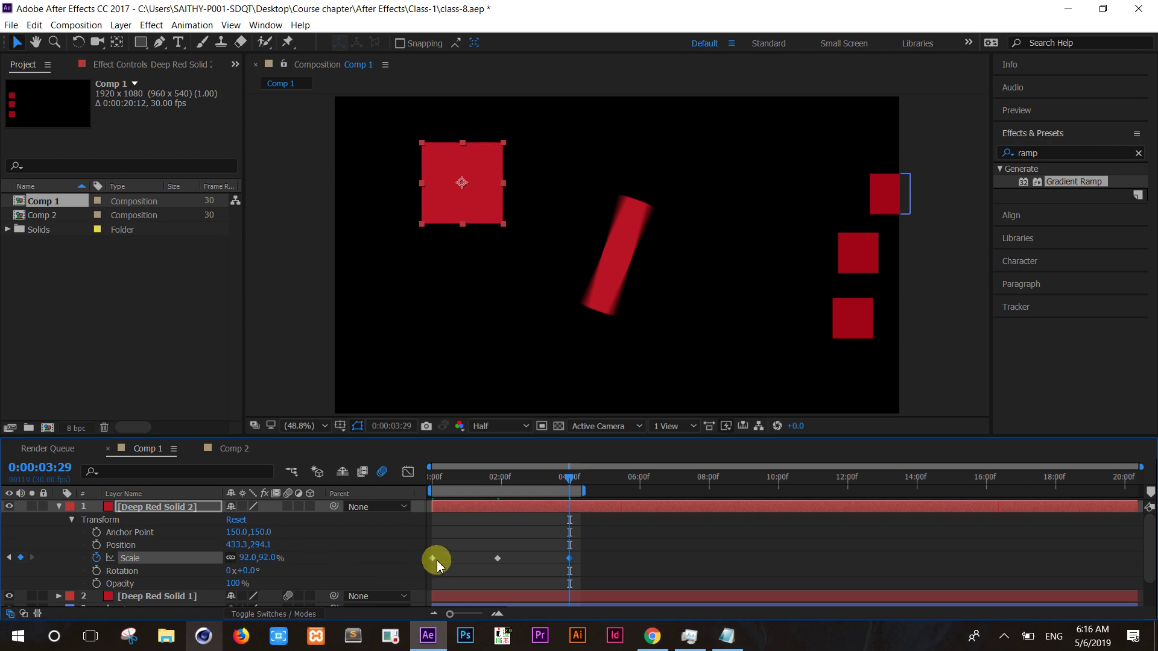
Step: Select all three Scale keyframes of the new square
click(499, 560)
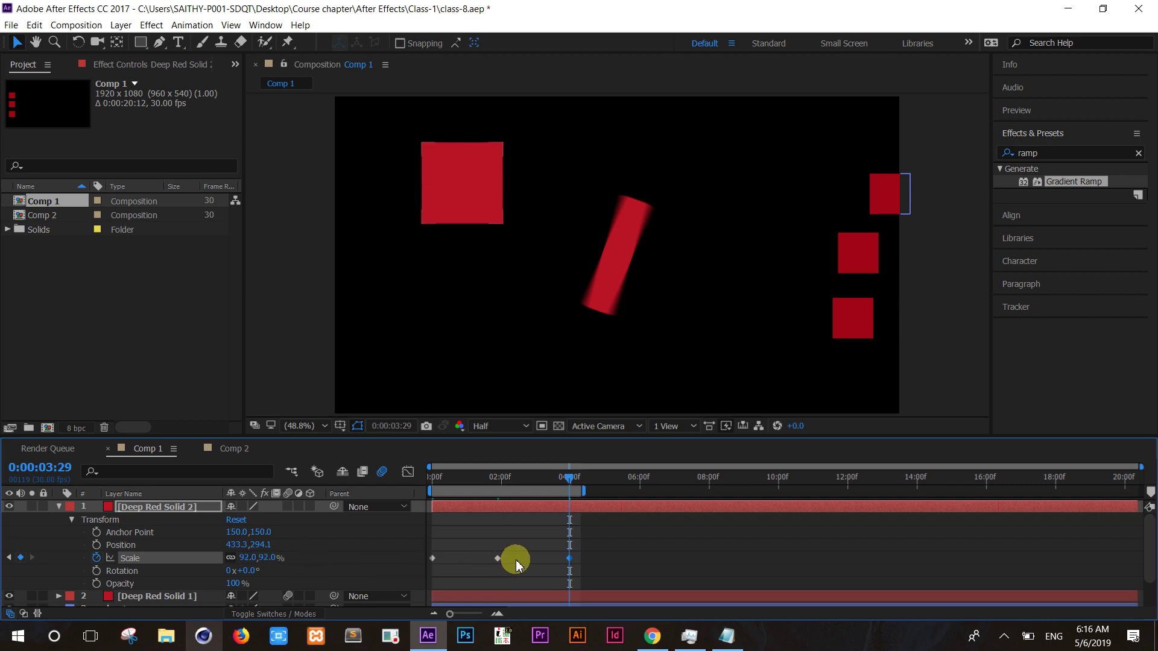
drag(517, 564, 456, 561)
drag(593, 555, 430, 564)
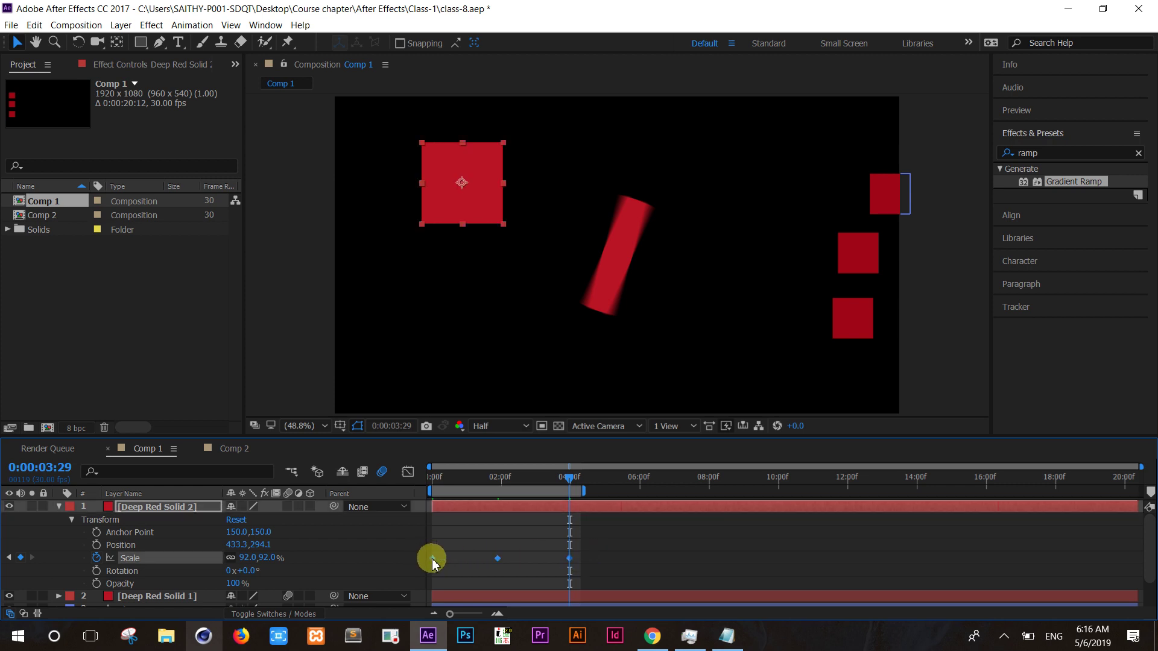
Step: Apply Keyframe Assistant > Easy Ease to the three selected Scale keyframes
right_click(432, 562)
mouse_move(482, 619)
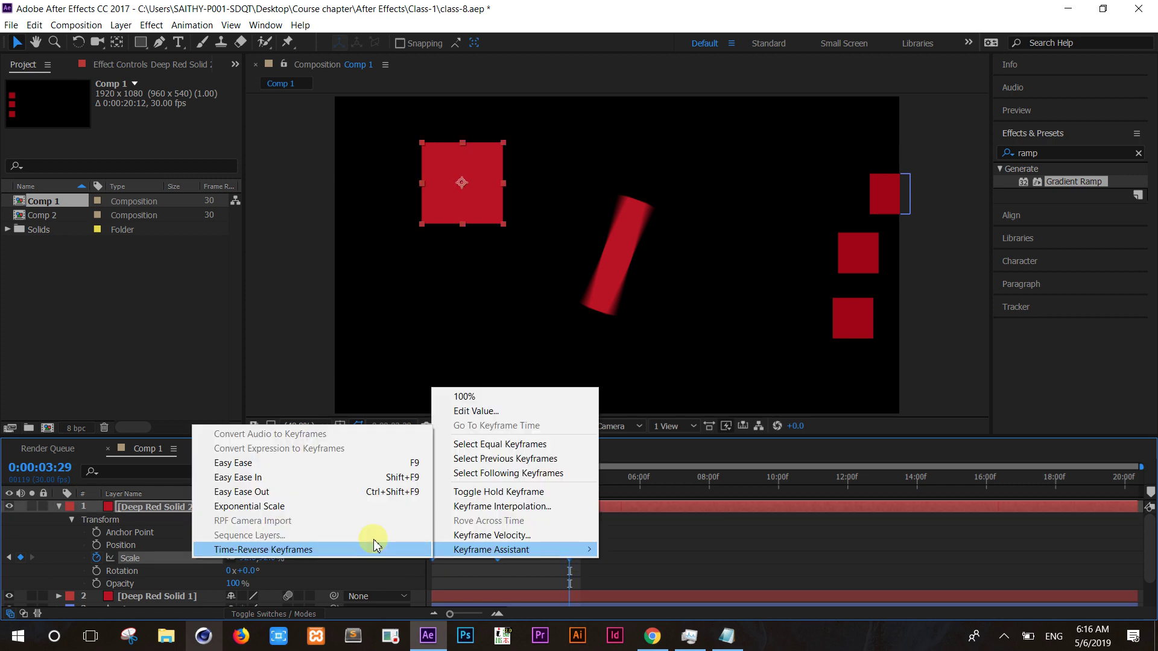
click(312, 468)
Step: Preview the eased scaling animation from 0:00, then stop playback
drag(569, 479, 389, 500)
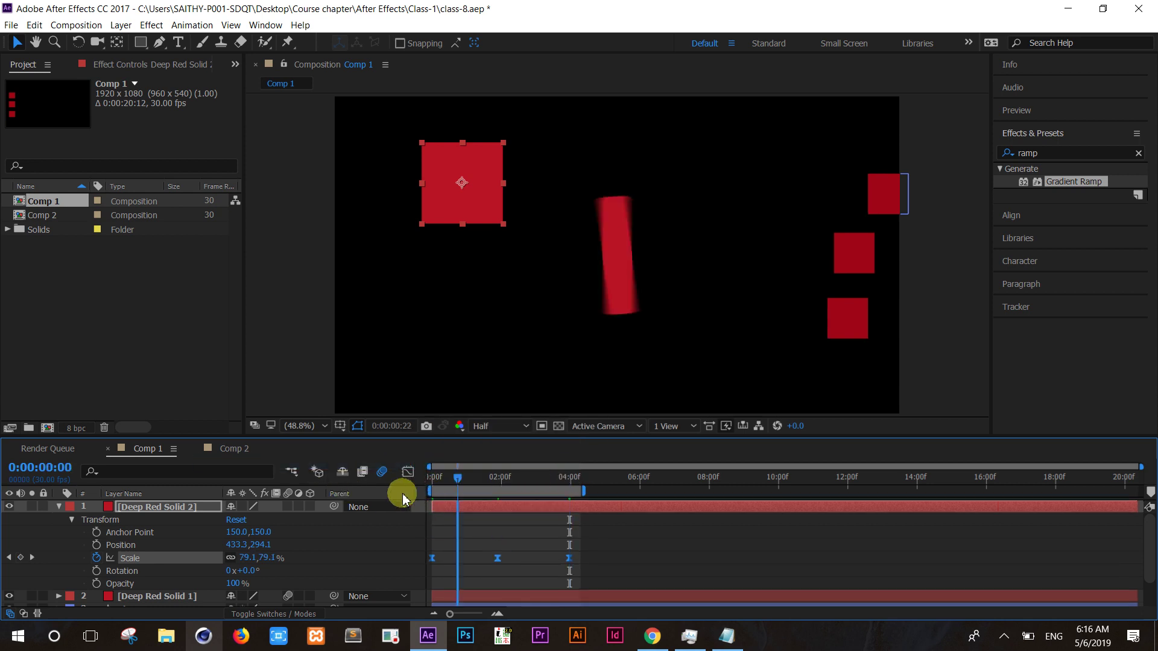
key(space)
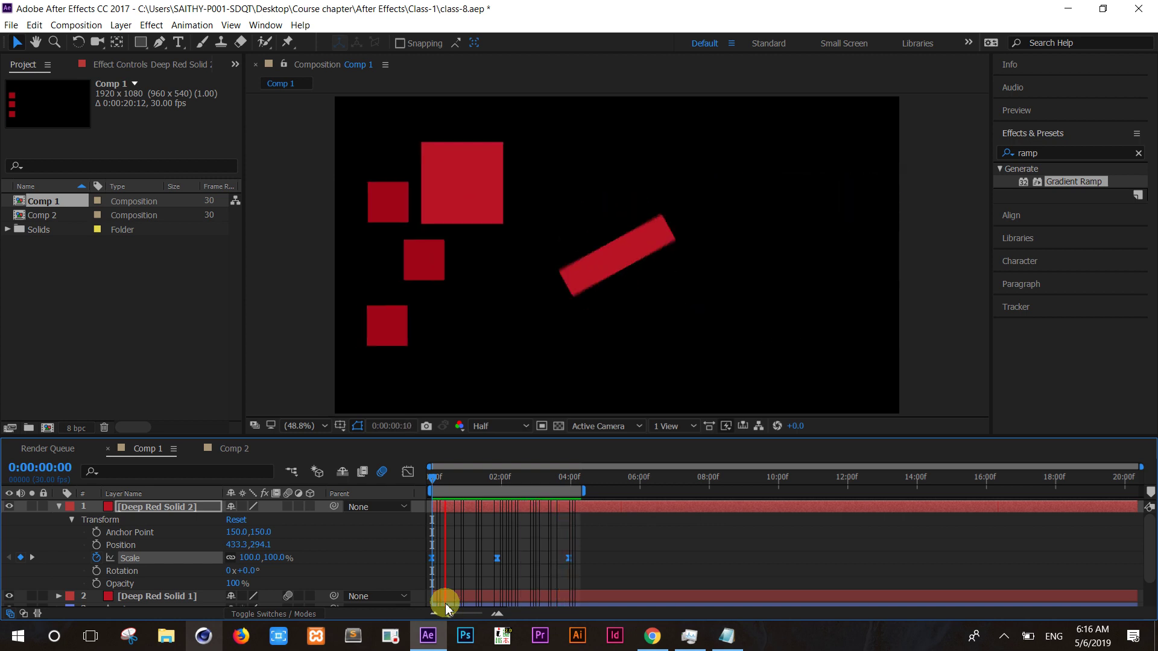
key(space)
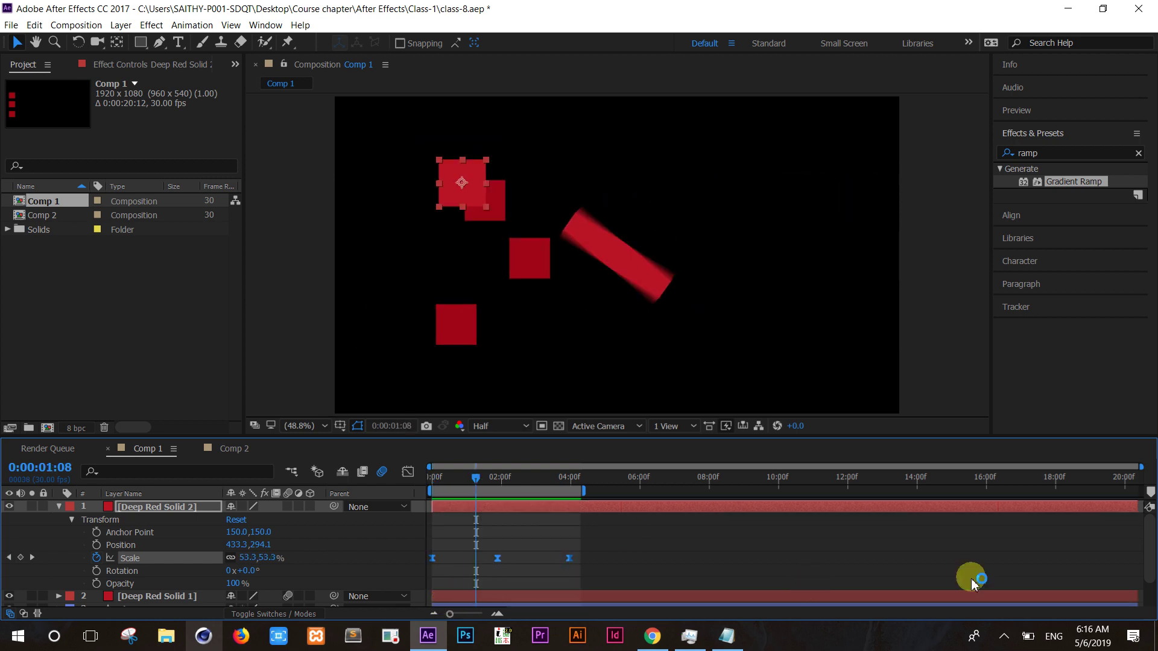
click(1011, 645)
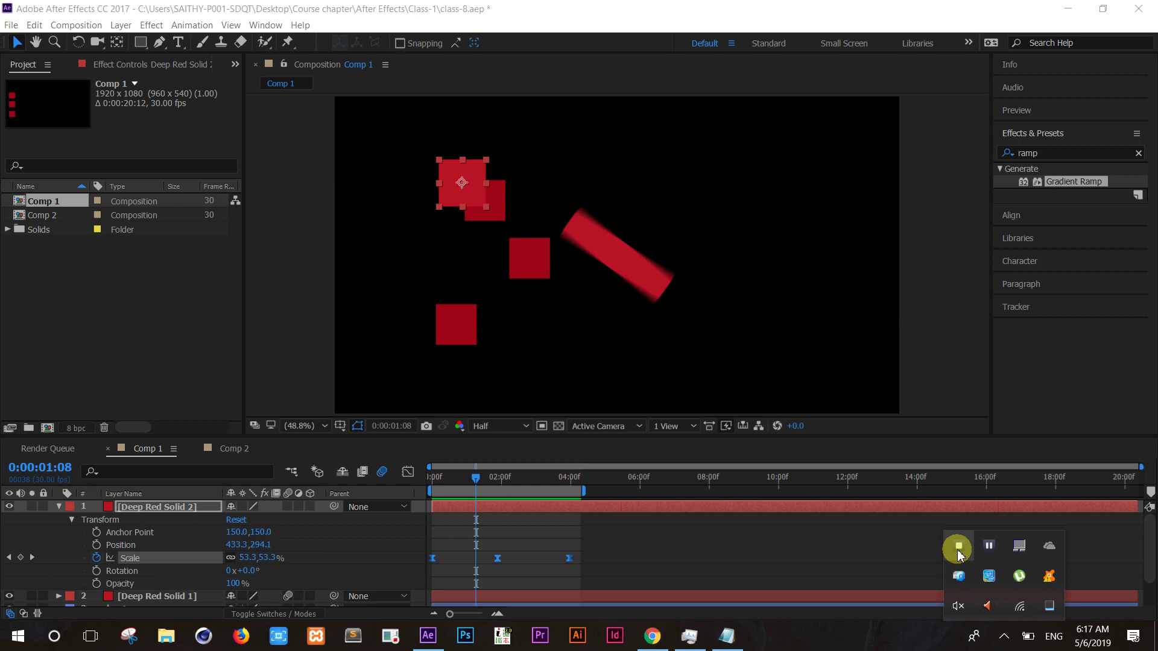
click(959, 547)
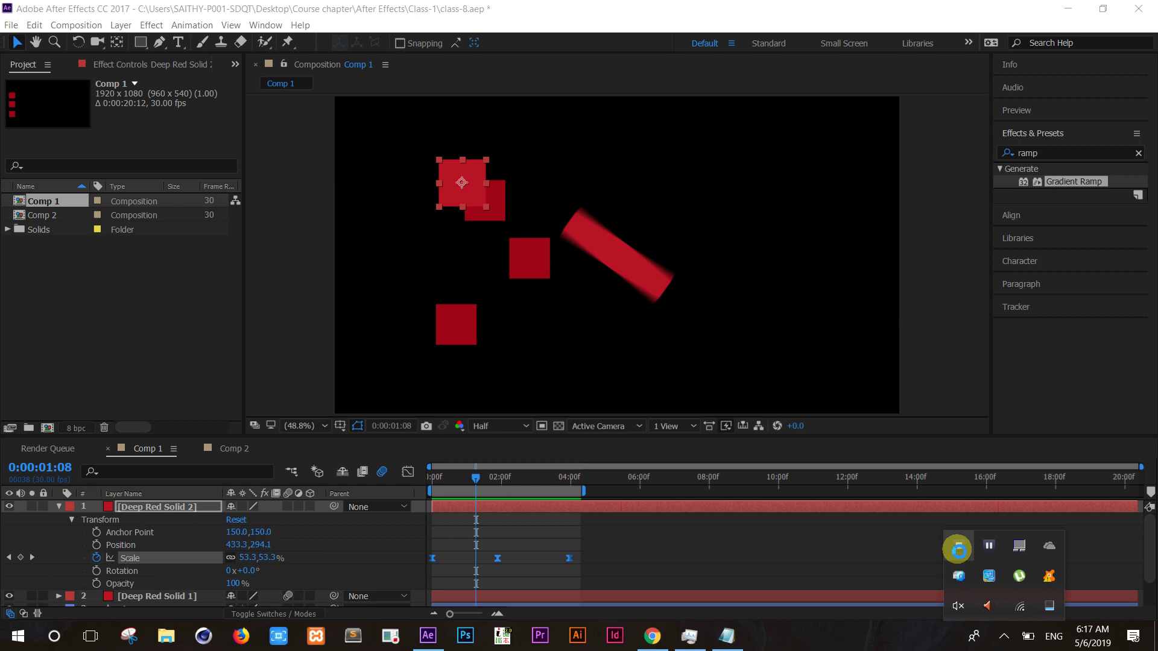